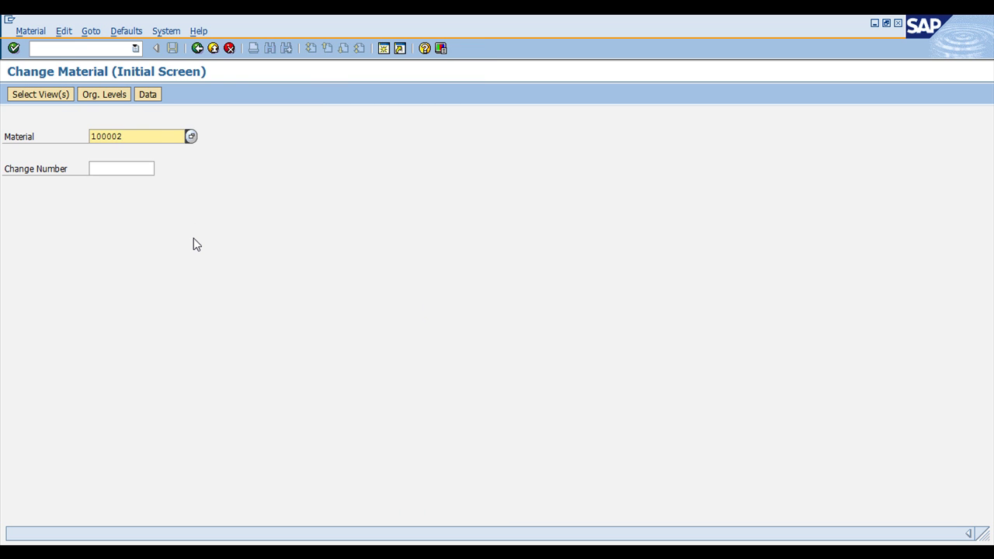
Step: Open the Purchasing view of material 100002 for plant 0100 and enable its automatic purchase order indicator
{"action": "key", "text": "Return"}
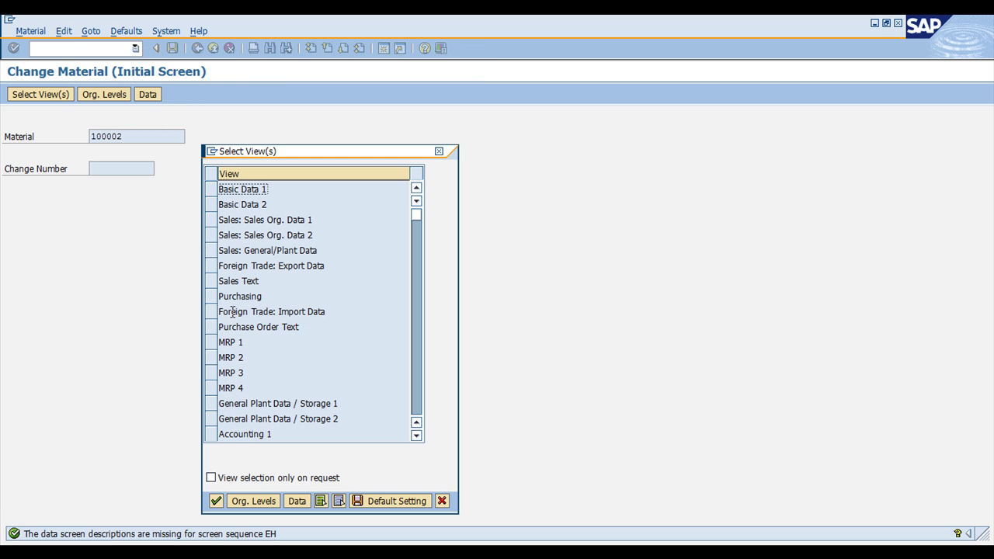
{"action": "left_click", "coordinate": [211, 297]}
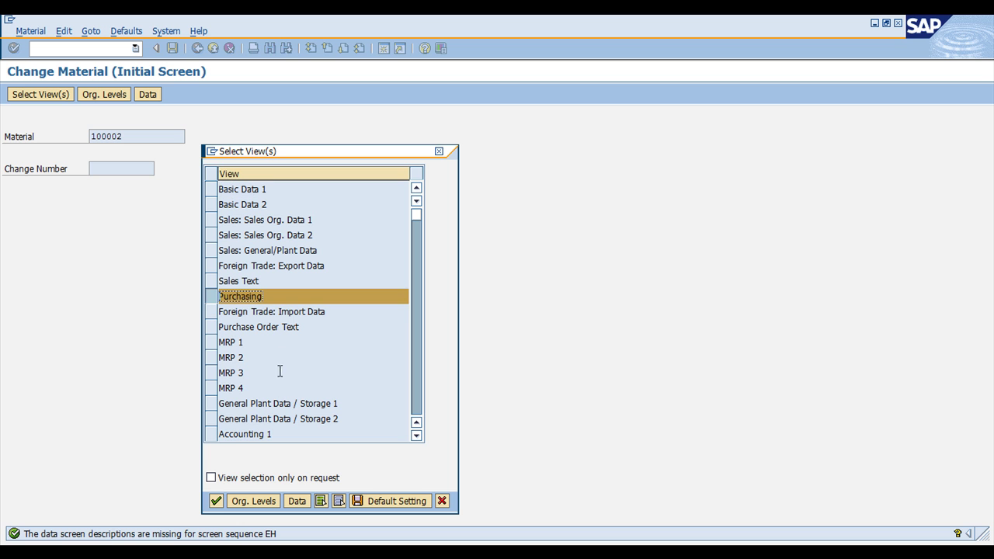
{"action": "left_click", "coordinate": [217, 500]}
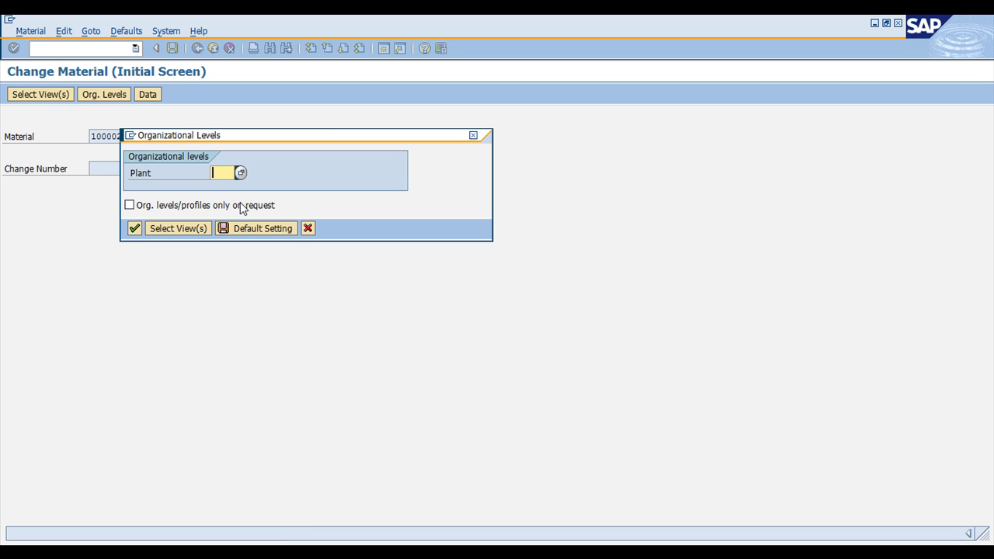
{"action": "key", "text": "Return"}
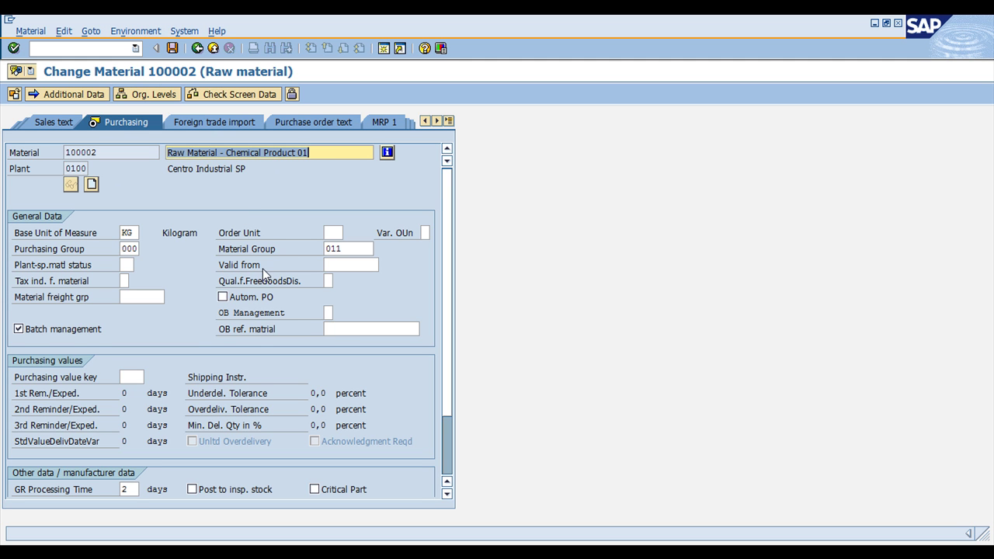
{"action": "left_click", "coordinate": [223, 298]}
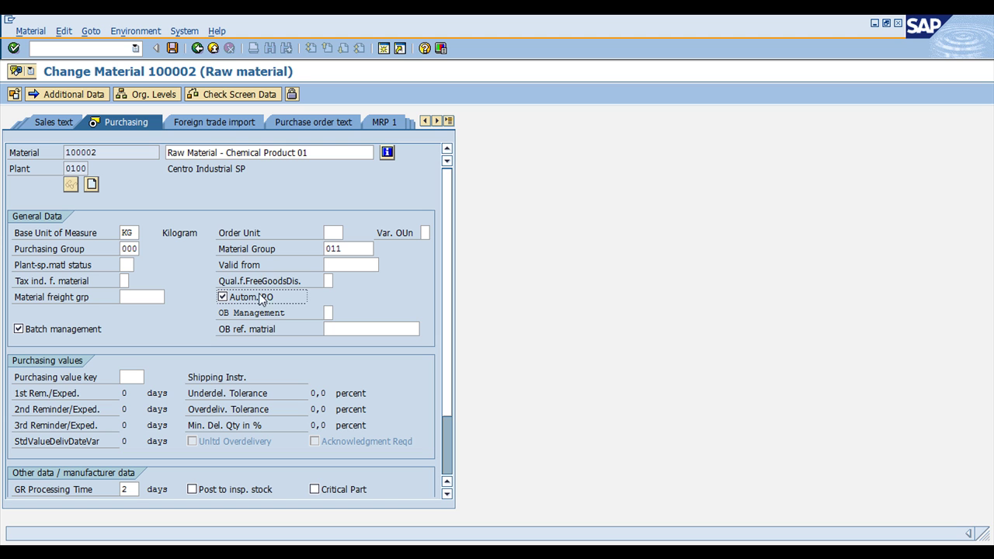
Step: Review the material's MRP 2 procurement and scheduling data and its MRP 1 reorder point and lot size data
{"action": "left_click", "coordinate": [449, 121]}
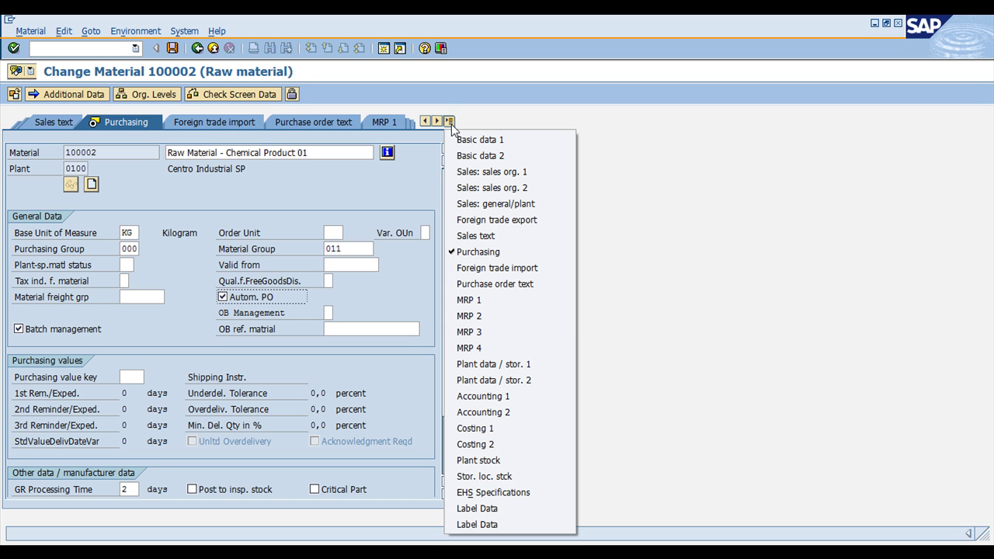
{"action": "left_click", "coordinate": [498, 319]}
{"action": "type", "text": "00"}
{"action": "left_click", "coordinate": [229, 214]}
{"action": "key", "text": "Return"}
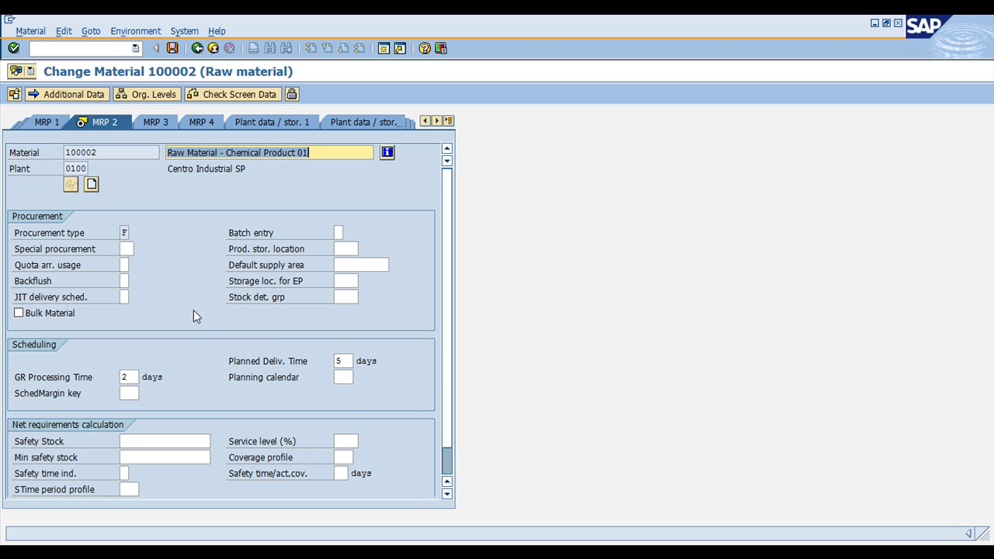
{"action": "scroll", "coordinate": [198, 386], "scroll_direction": "down", "scroll_amount": 1}
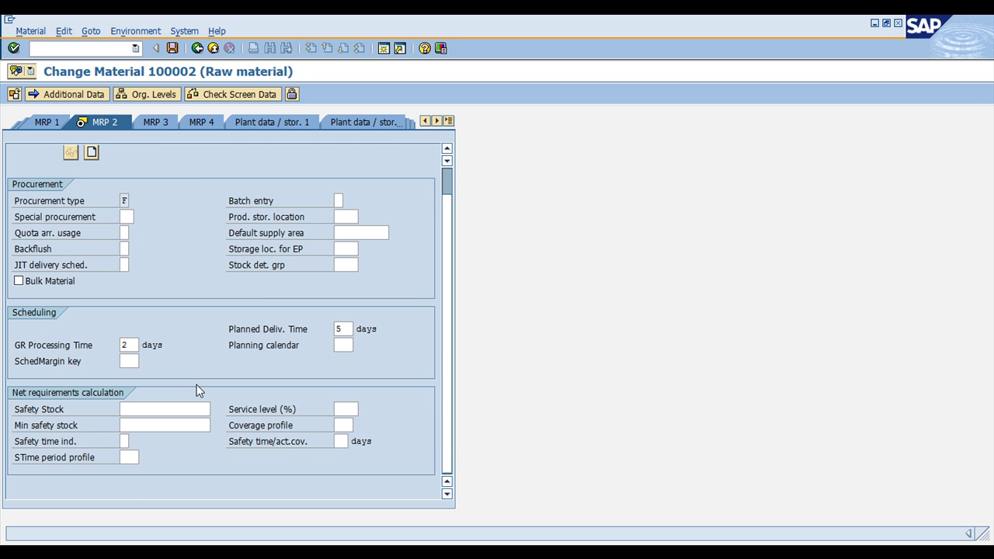
{"action": "scroll", "coordinate": [199, 390], "scroll_direction": "up", "scroll_amount": 1}
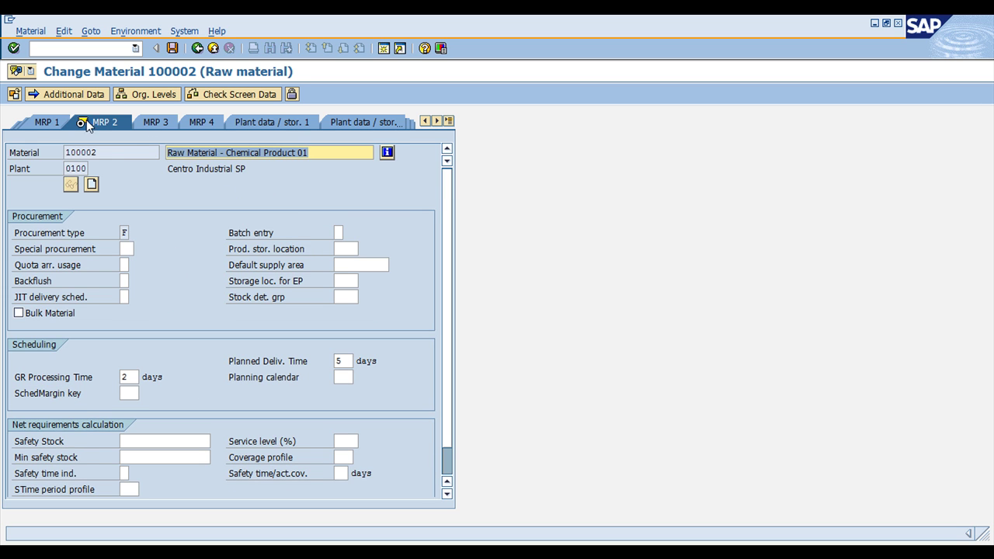
{"action": "left_click", "coordinate": [51, 123]}
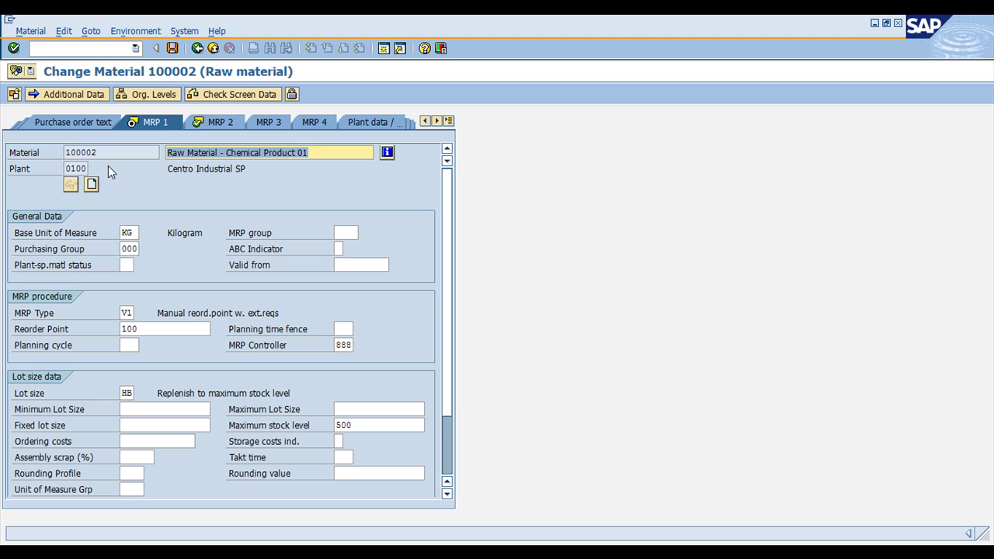
{"action": "left_click", "coordinate": [141, 328]}
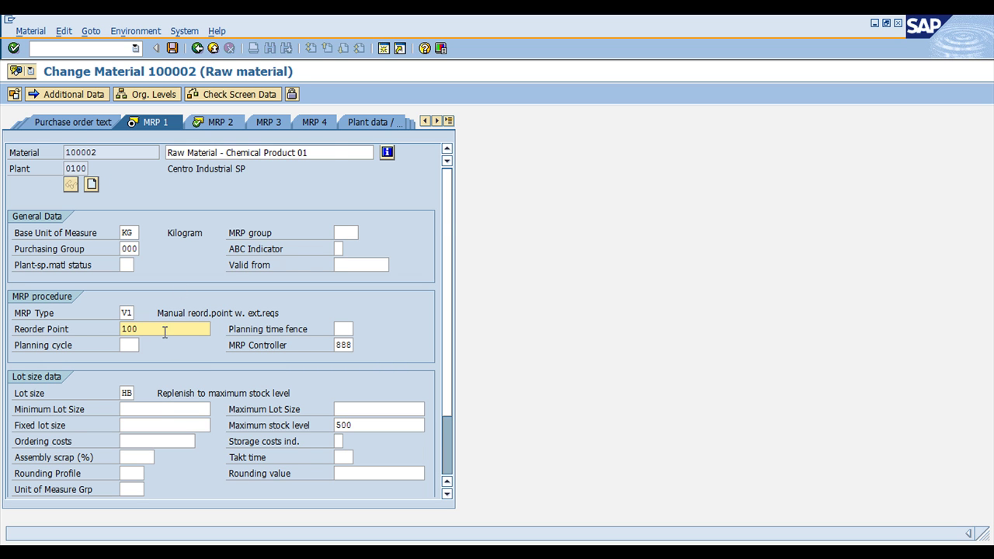
{"action": "scroll", "coordinate": [155, 403], "scroll_direction": "down", "scroll_amount": 3}
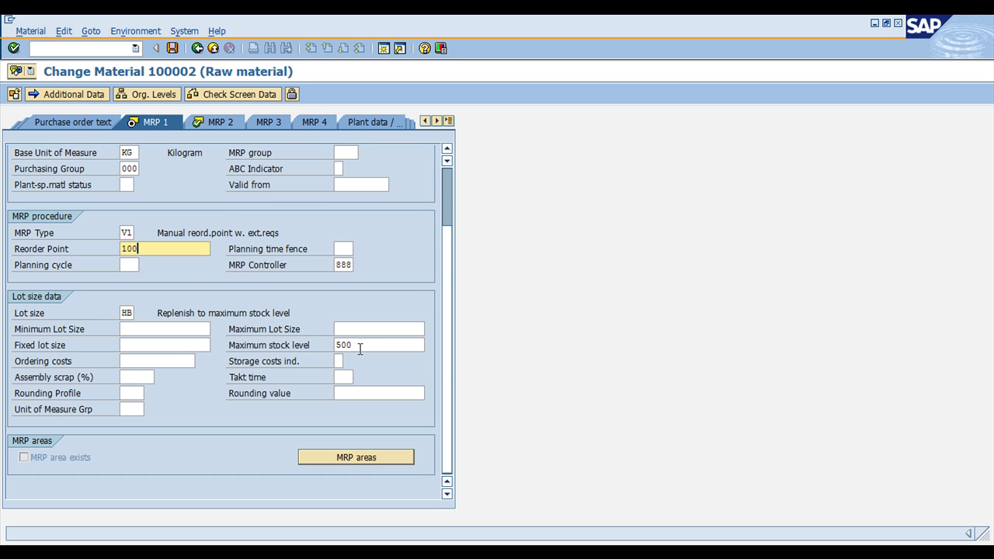
Step: Return to the Purchasing view of the material and save the changes to its master record
{"action": "left_click", "coordinate": [448, 121]}
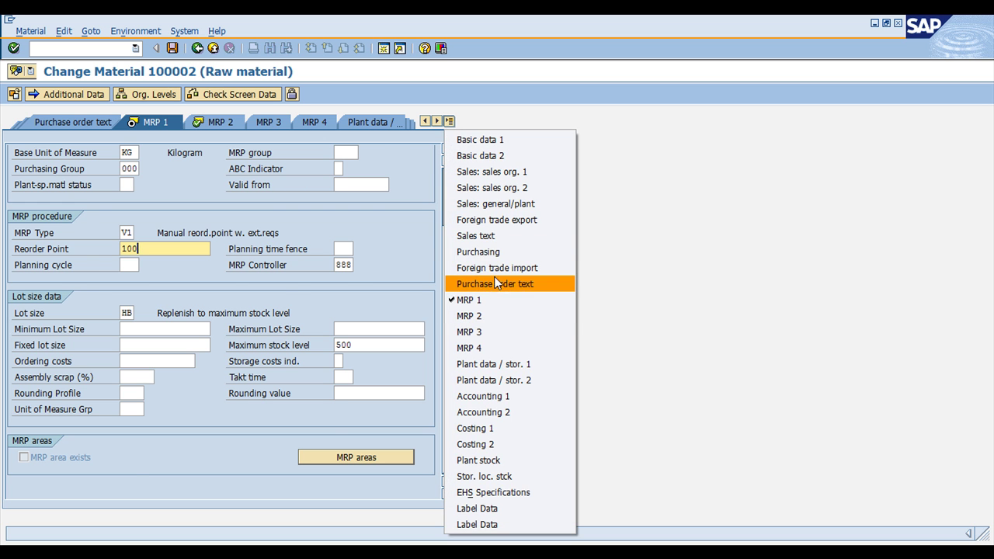
{"action": "left_click", "coordinate": [498, 251]}
{"action": "left_click", "coordinate": [173, 49]}
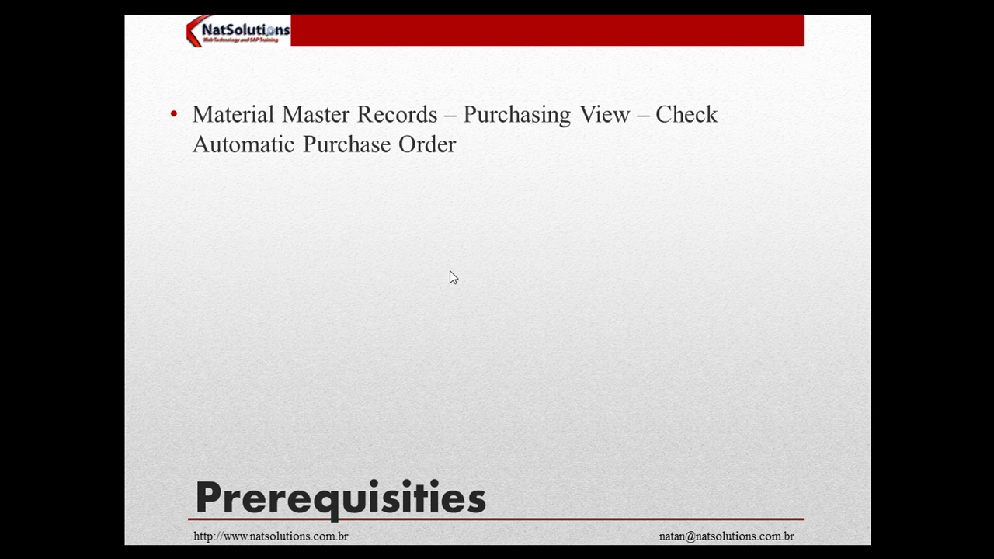
{"action": "left_click", "coordinate": [280, 268]}
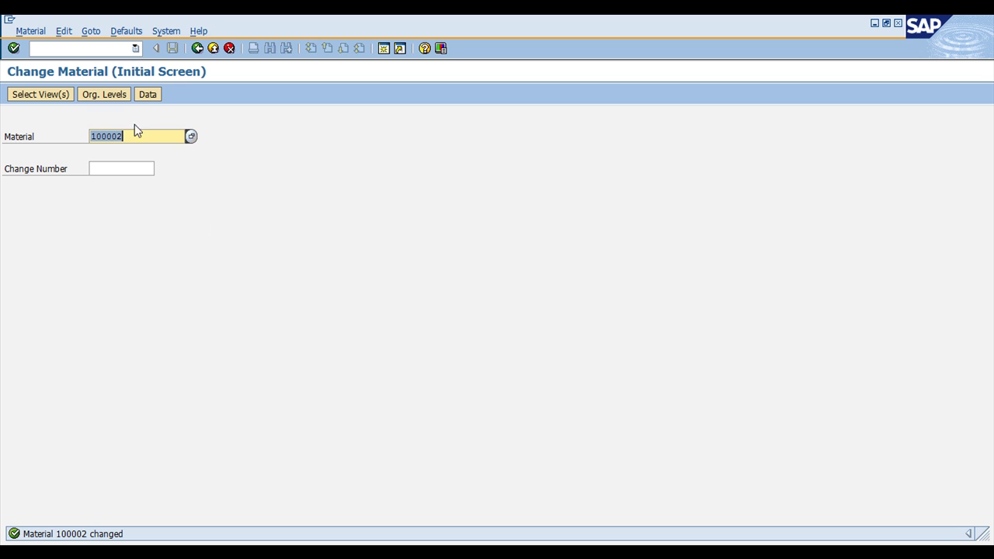
Step: Start transaction XK02 and open the purchasing data of vendor Fornecedor MP 02 Ltda for company code SN01 and purchasing organization 0100
{"action": "left_click", "coordinate": [115, 50]}
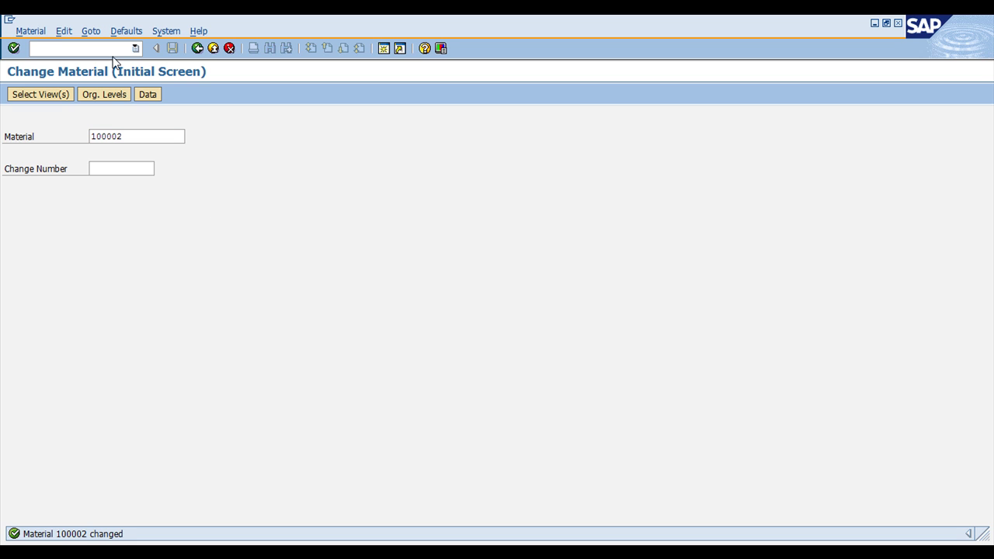
{"action": "type", "text": "/NXK02"}
{"action": "key", "text": "Return"}
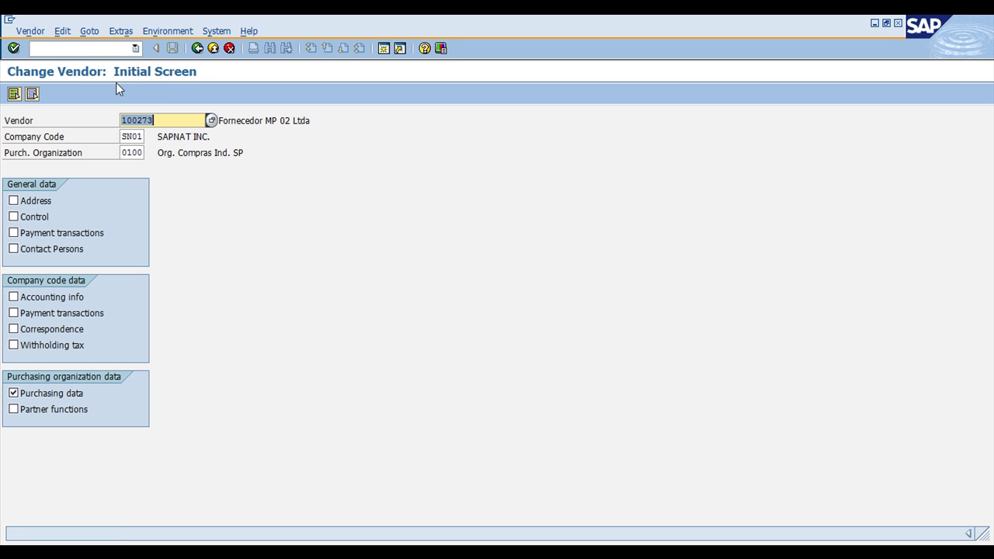
{"action": "left_click", "coordinate": [177, 122]}
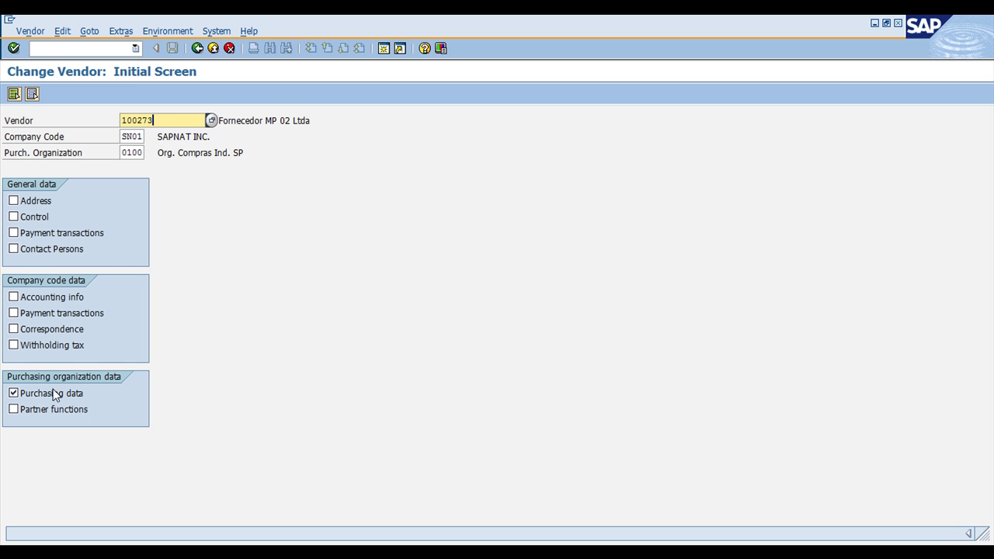
{"action": "left_click", "coordinate": [22, 394]}
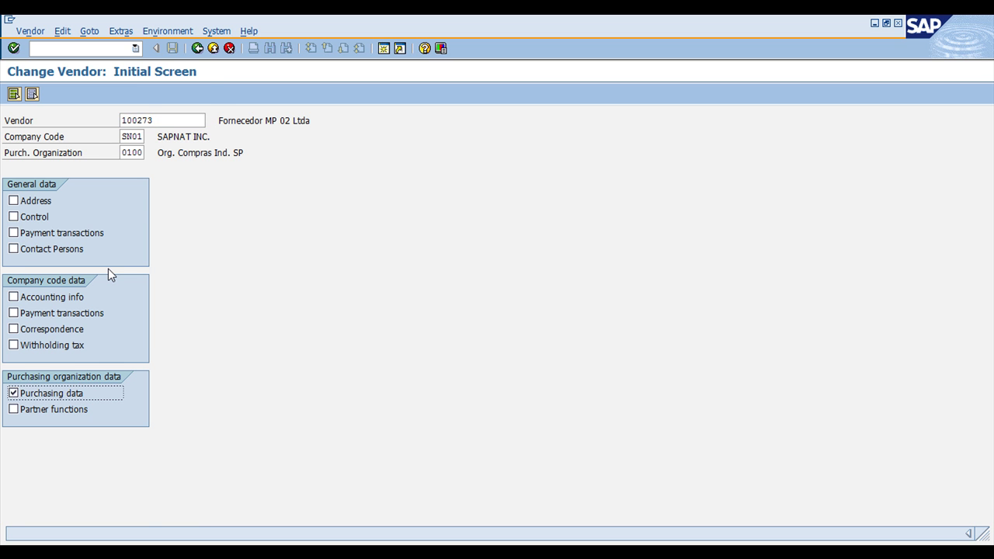
{"action": "key", "text": "Return"}
Step: Enable Automatic purchase order in the vendor's control data and save the vendor record
{"action": "scroll", "coordinate": [271, 328], "scroll_direction": "down", "scroll_amount": 3}
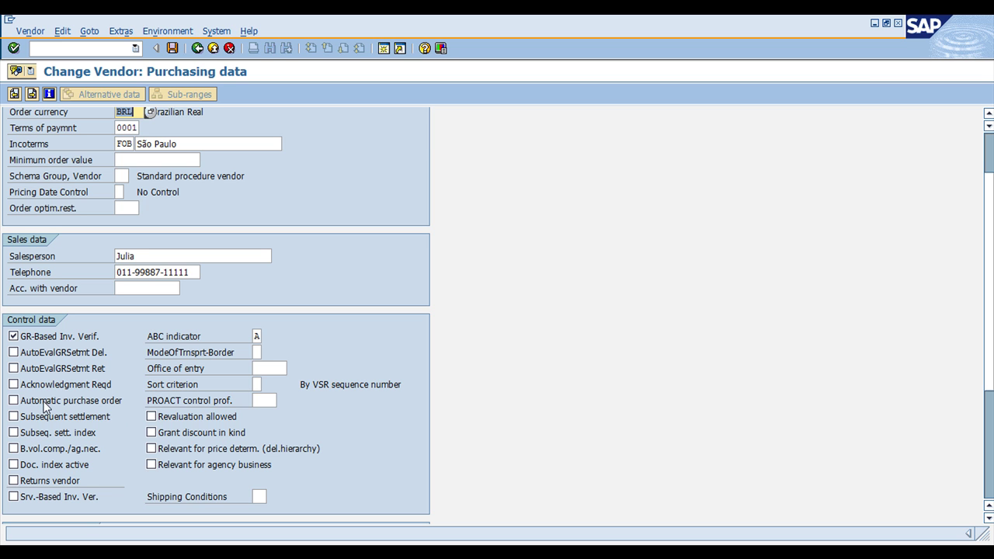
{"action": "left_click", "coordinate": [14, 400]}
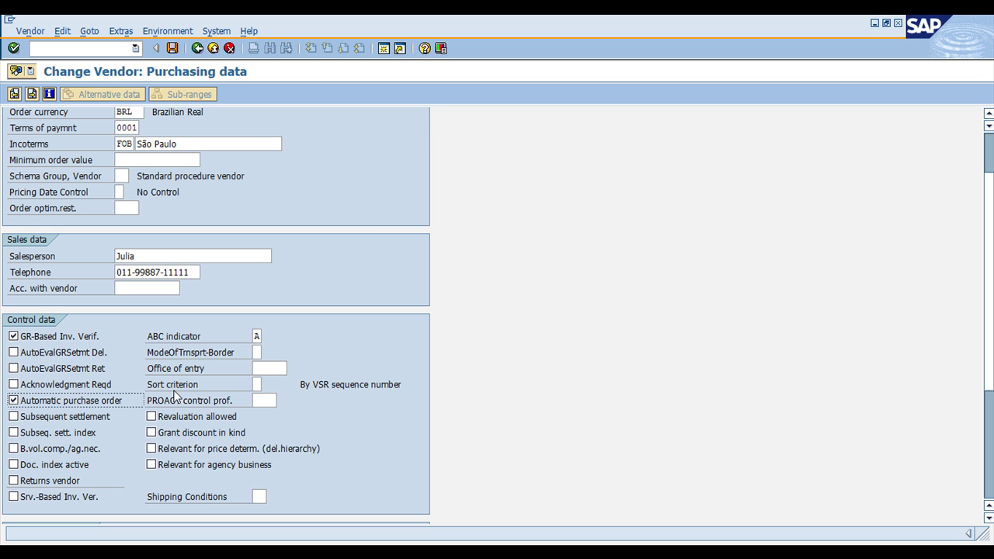
{"action": "left_click", "coordinate": [173, 48]}
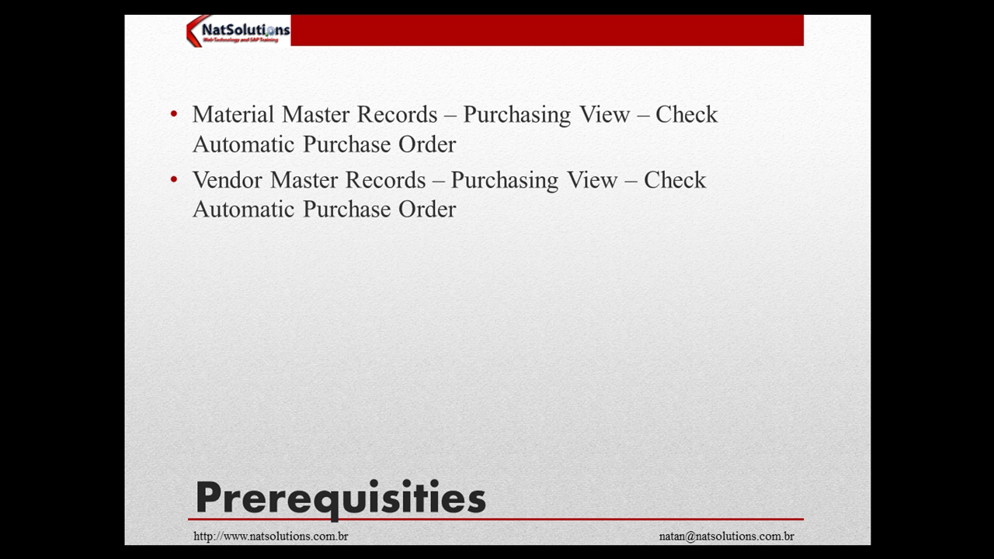
{"action": "key", "text": "Right"}
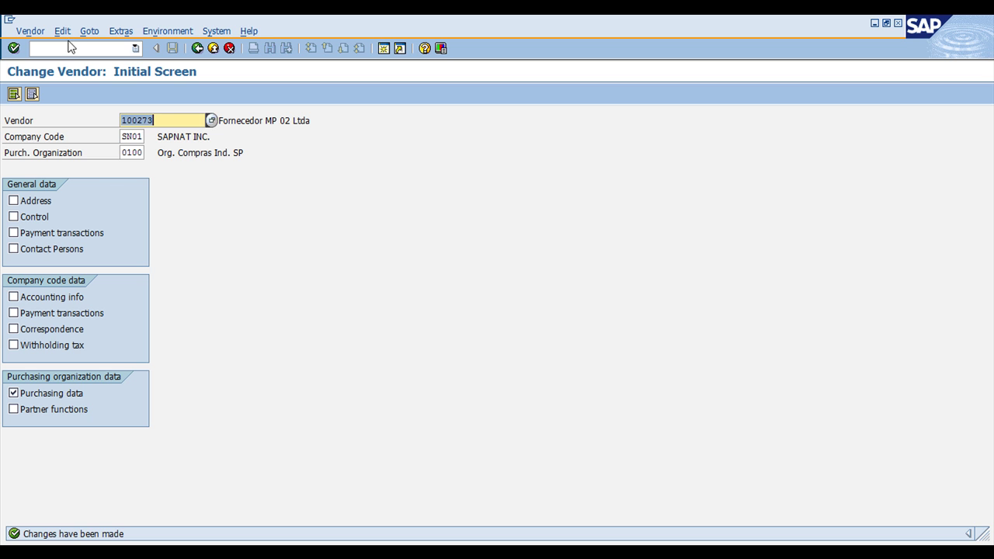
Step: Start transaction ME11 in a new session and check the vendor, material, purchasing organization and plant for the info record
{"action": "left_click", "coordinate": [67, 49]}
{"action": "type", "text": "/OME11"}
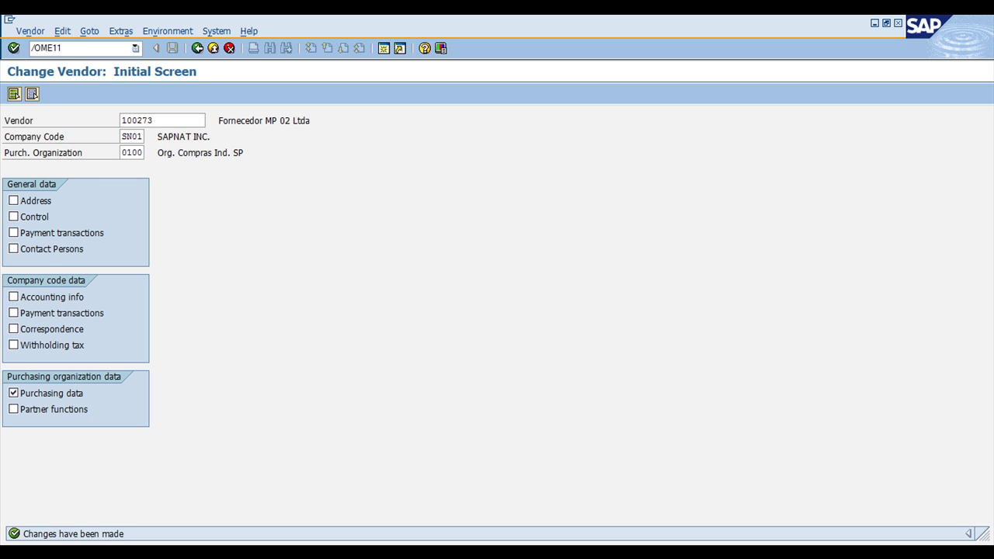
{"action": "key", "text": "Return"}
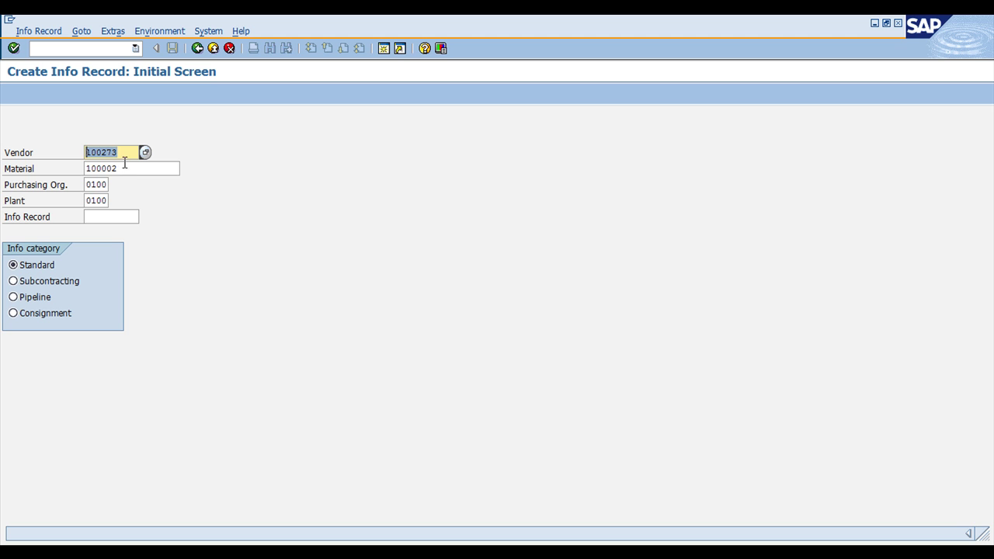
{"action": "key", "text": "Tab"}
{"action": "left_click", "coordinate": [95, 184]}
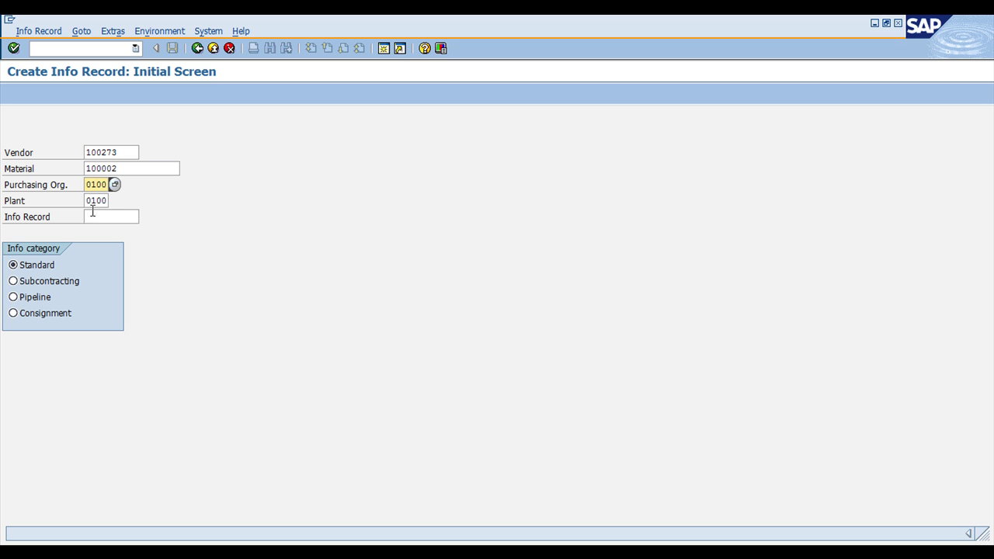
{"action": "left_click", "coordinate": [92, 200]}
{"action": "key", "text": "Return"}
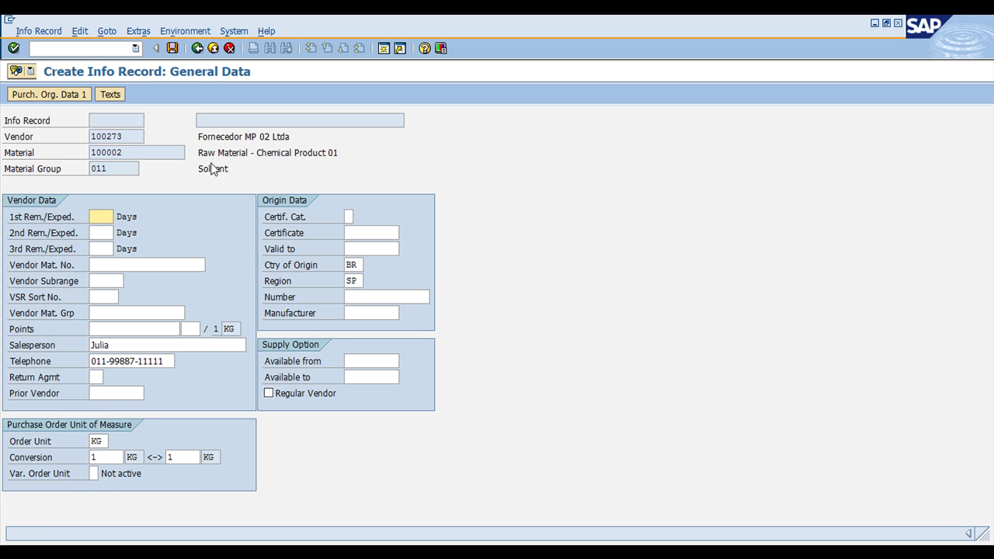
{"action": "left_click", "coordinate": [198, 48]}
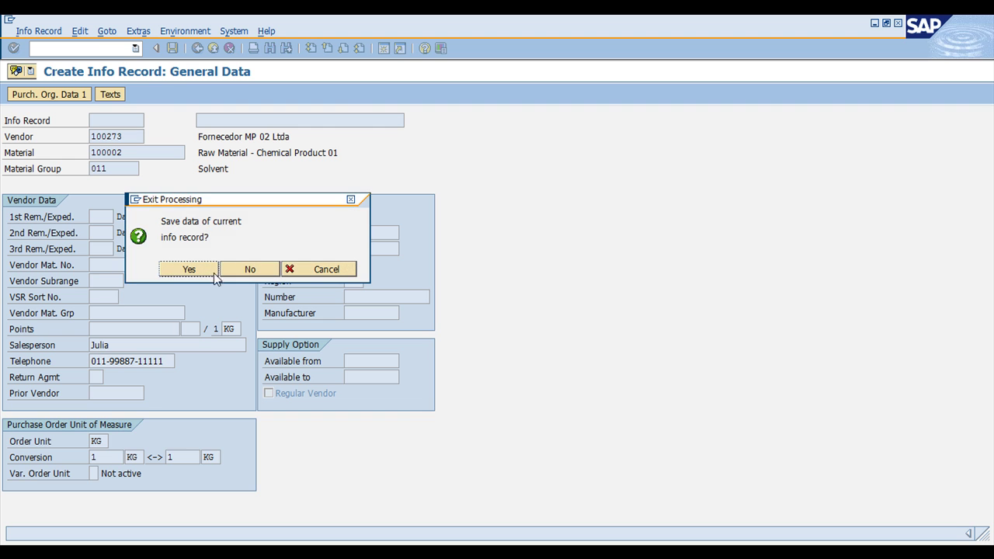
{"action": "left_click", "coordinate": [250, 269]}
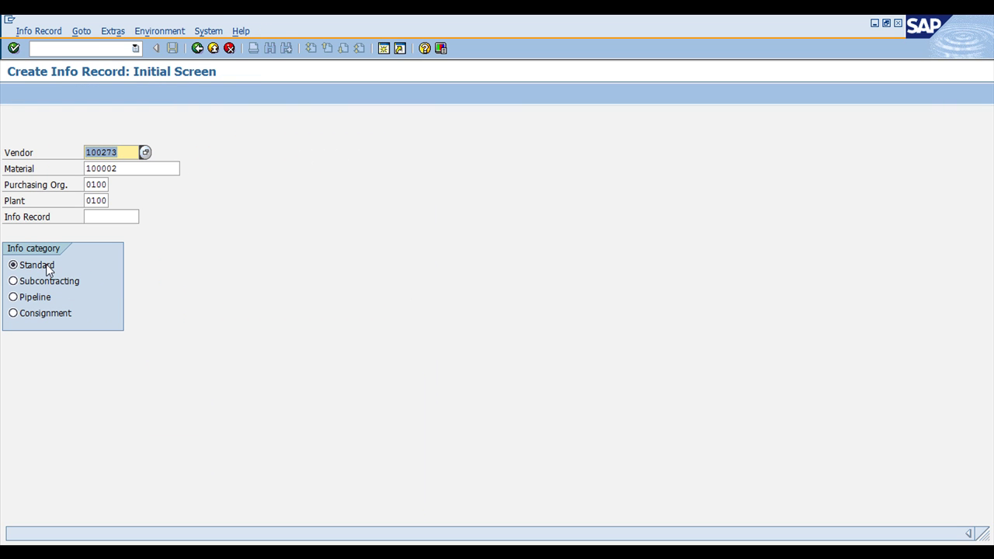
Step: Open Purch. Organization Data 1 of the standard info record and set the standard quantity to 100 KG
{"action": "key", "text": "Return"}
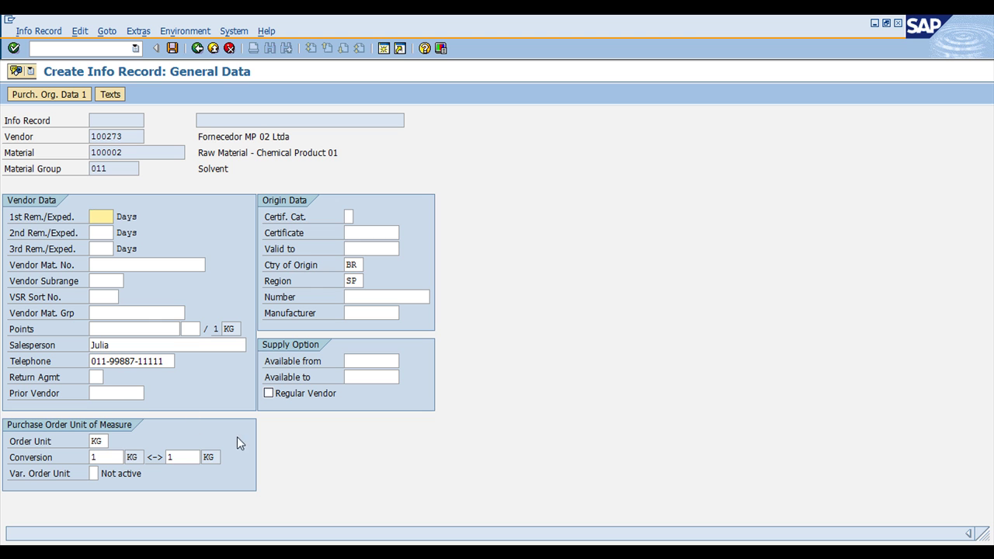
{"action": "left_click", "coordinate": [35, 95]}
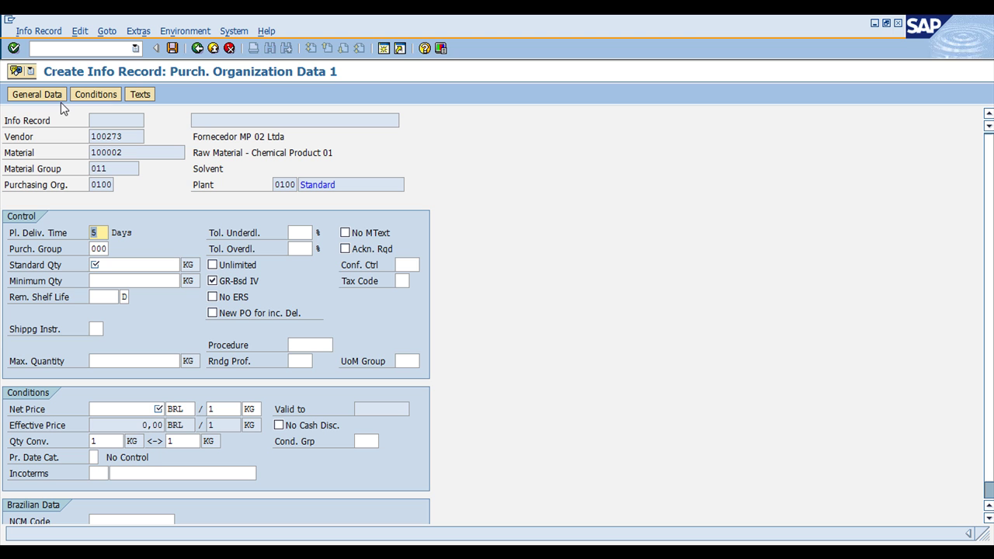
{"action": "left_click", "coordinate": [108, 248]}
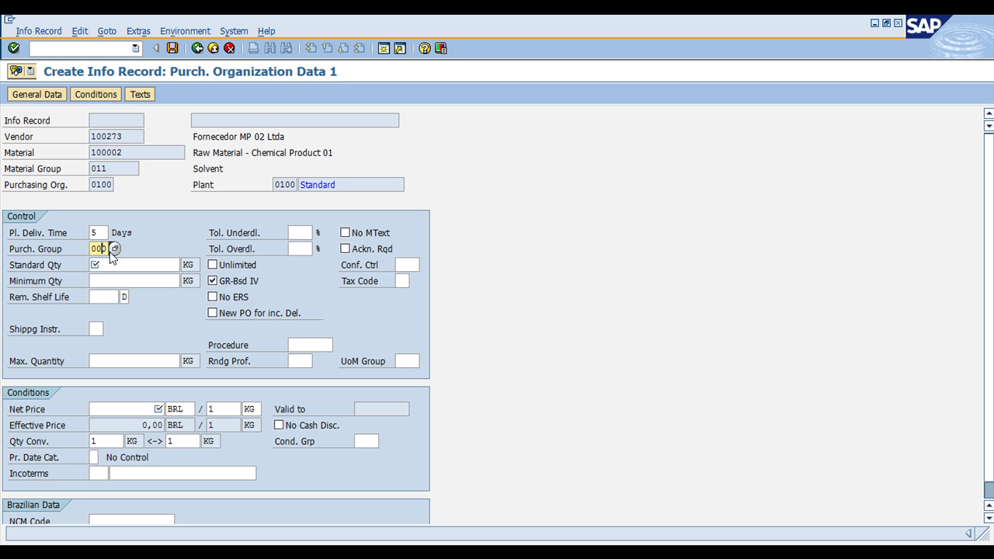
{"action": "left_click", "coordinate": [111, 268]}
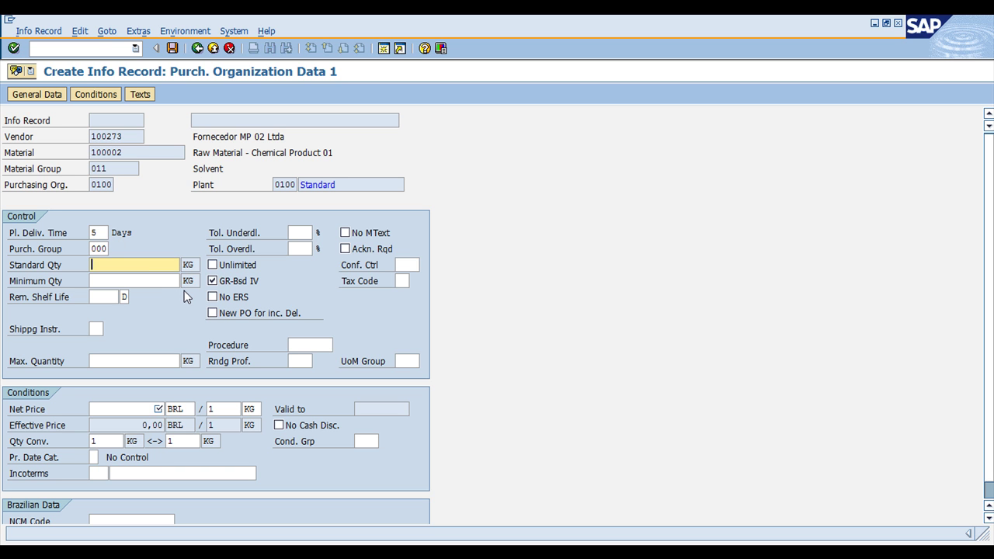
{"action": "type", "text": "100"}
{"action": "left_click", "coordinate": [123, 281]}
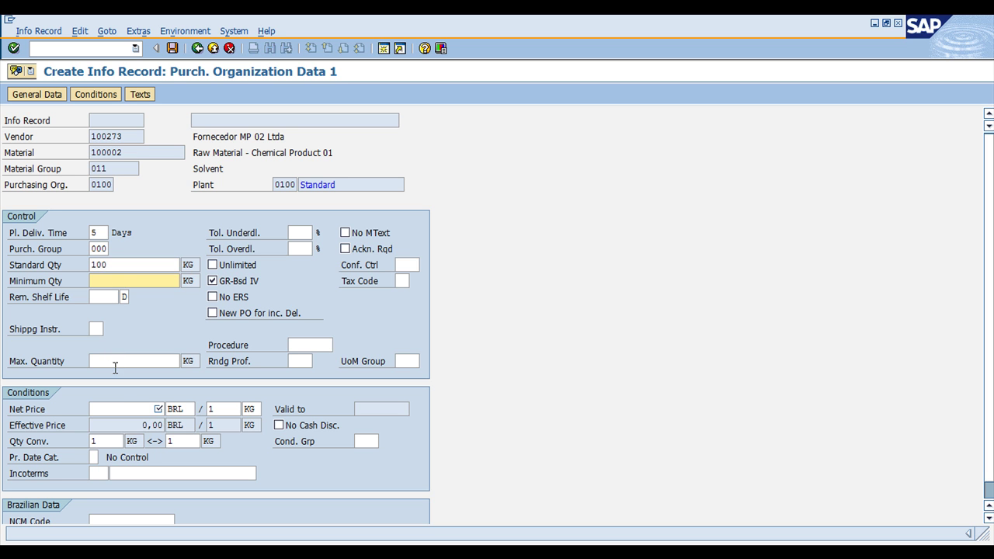
Step: Set the info record's net price to 10 BRL per 1 KG
{"action": "left_click", "coordinate": [124, 408]}
{"action": "left_click", "coordinate": [124, 362]}
{"action": "left_click", "coordinate": [158, 409]}
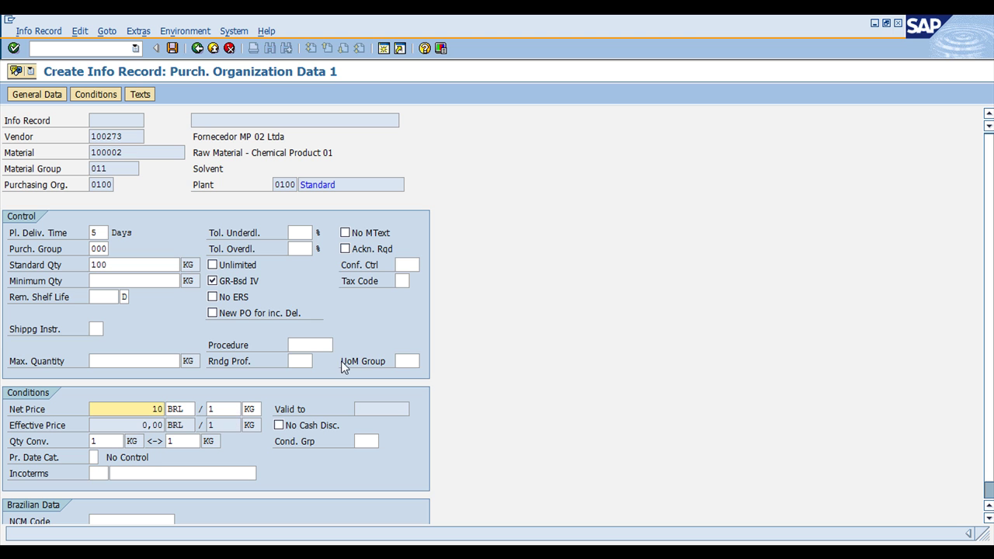
Step: Set the info record's tax code to I0 (In. Indust.: ICMS)
{"action": "left_click", "coordinate": [407, 266]}
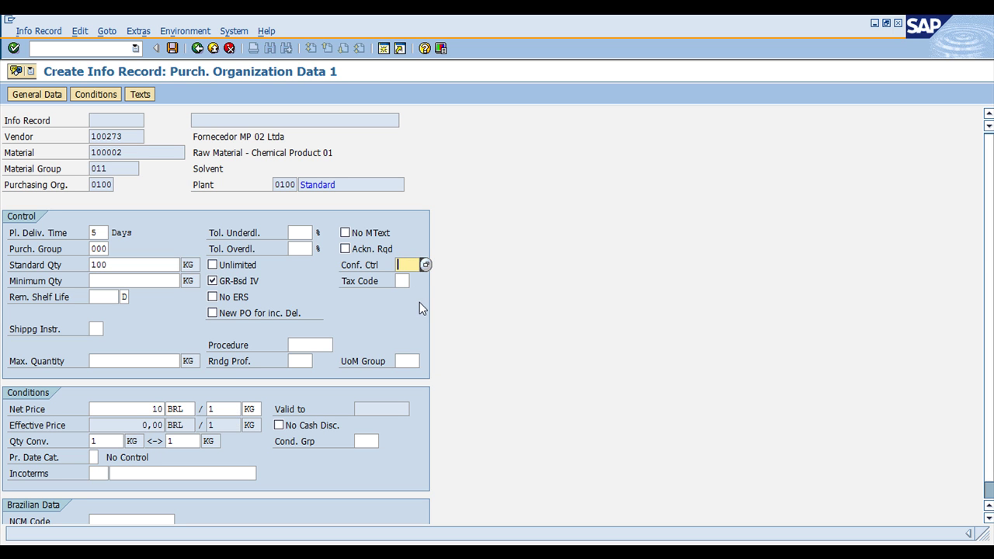
{"action": "left_click", "coordinate": [405, 281]}
{"action": "left_click", "coordinate": [416, 281]}
{"action": "scroll", "coordinate": [128, 301], "scroll_direction": "down", "scroll_amount": 2}
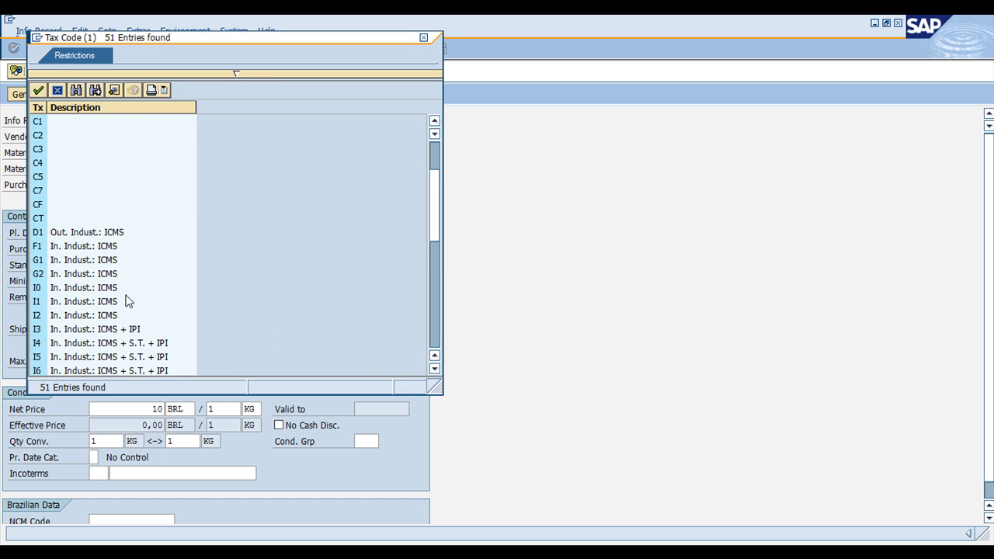
{"action": "left_click", "coordinate": [74, 287]}
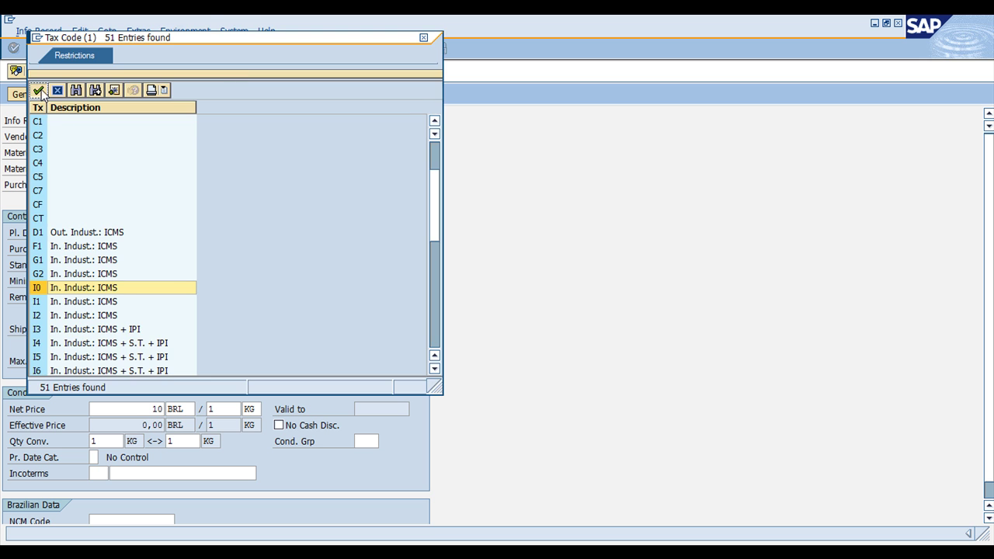
{"action": "left_click", "coordinate": [38, 91]}
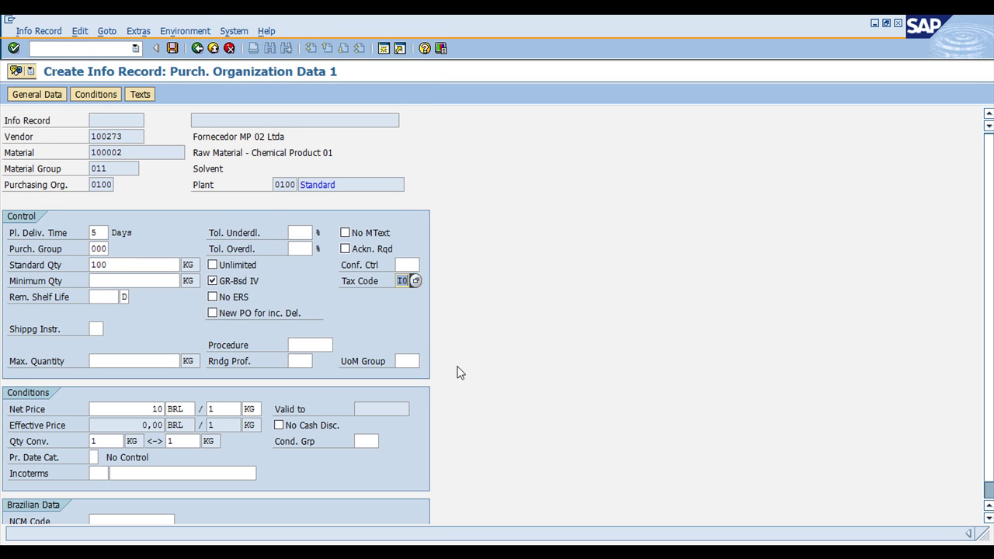
{"action": "scroll", "coordinate": [458, 373], "scroll_direction": "down", "scroll_amount": 1}
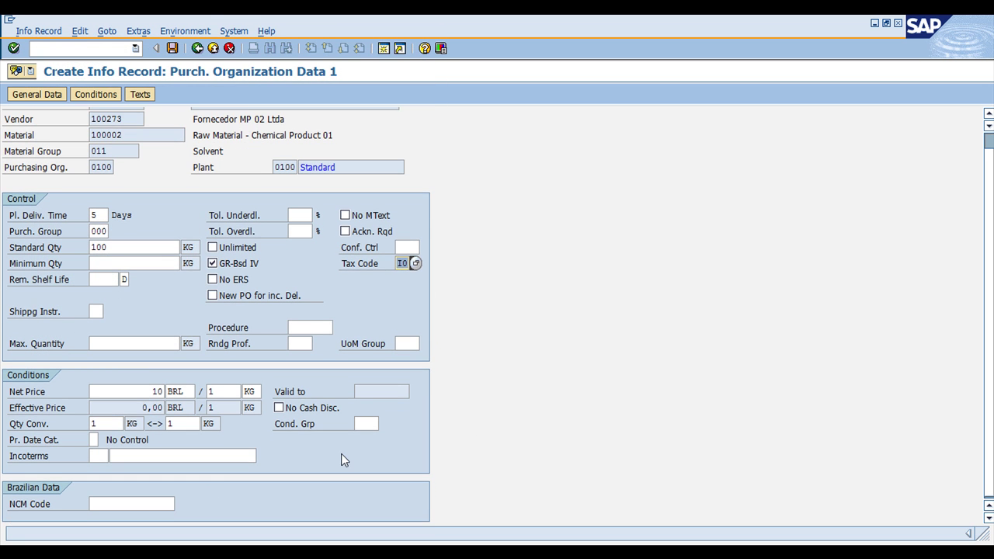
{"action": "scroll", "coordinate": [253, 383], "scroll_direction": "up", "scroll_amount": 1}
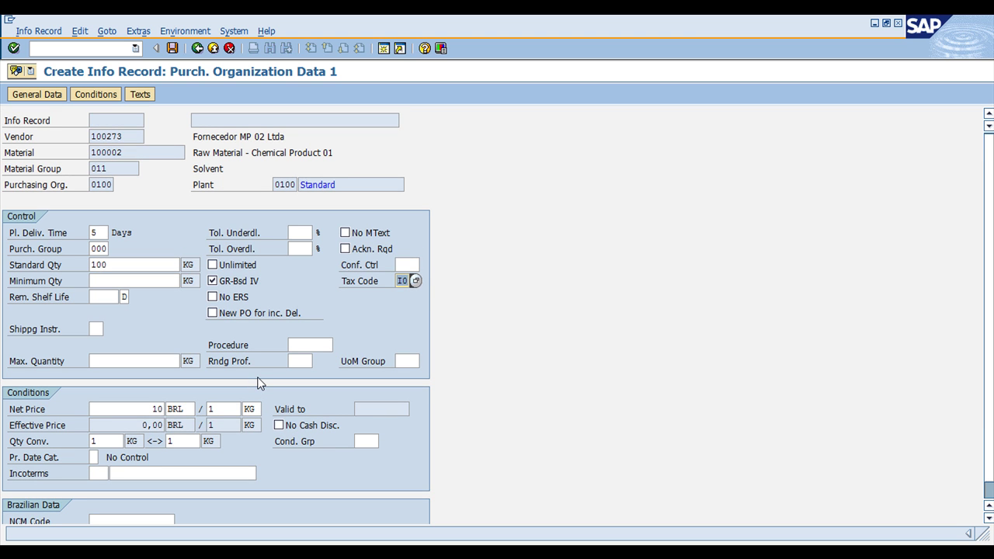
Step: Check the gross price condition and the completed Purch. Organization Data 1, and save the info record
{"action": "key", "text": "Return"}
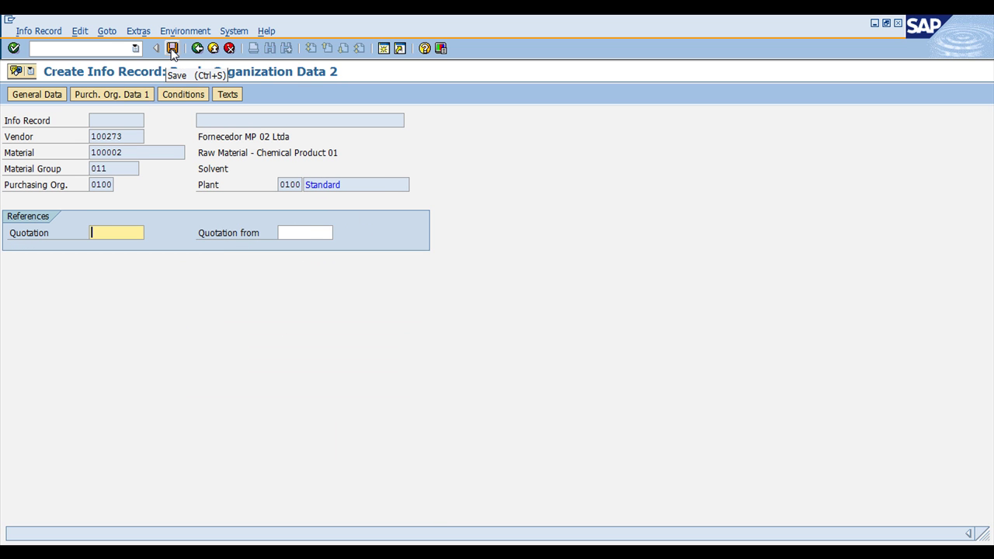
{"action": "left_click", "coordinate": [180, 95]}
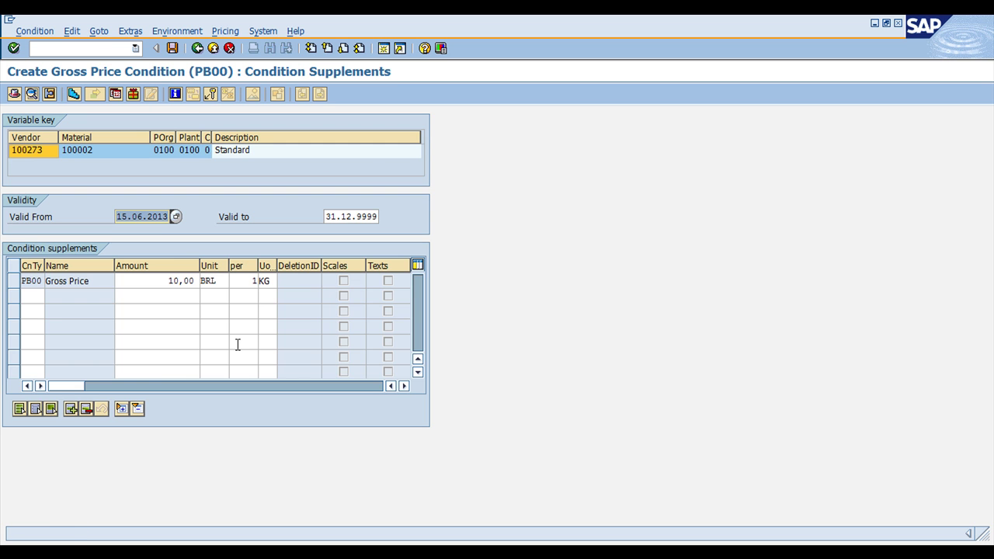
{"action": "left_click", "coordinate": [197, 48]}
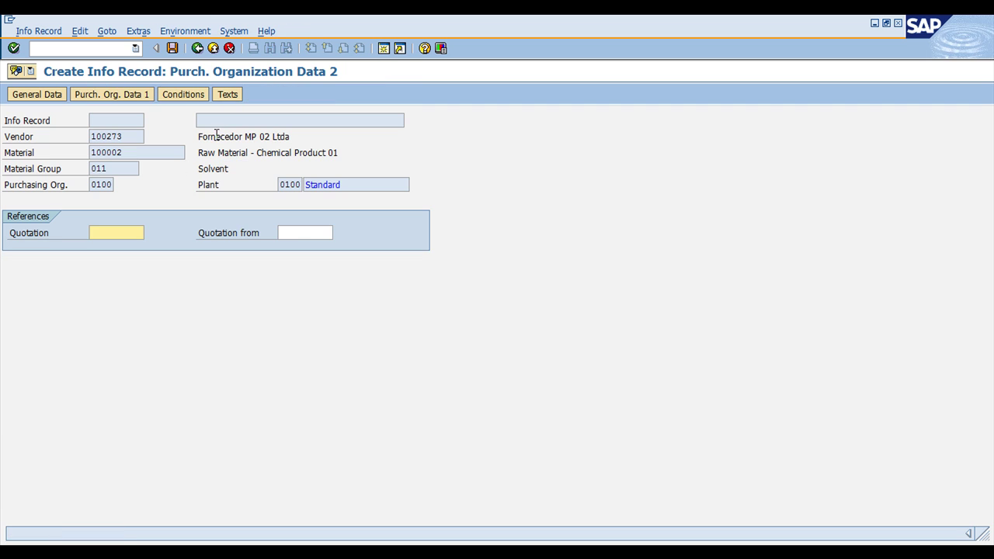
{"action": "left_click", "coordinate": [108, 95]}
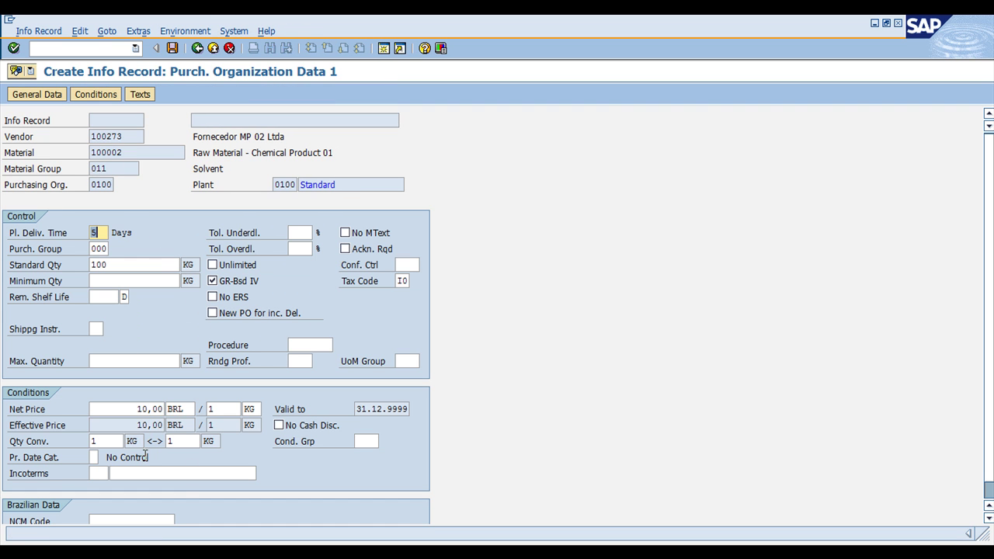
{"action": "scroll", "coordinate": [261, 469], "scroll_direction": "down", "scroll_amount": 1}
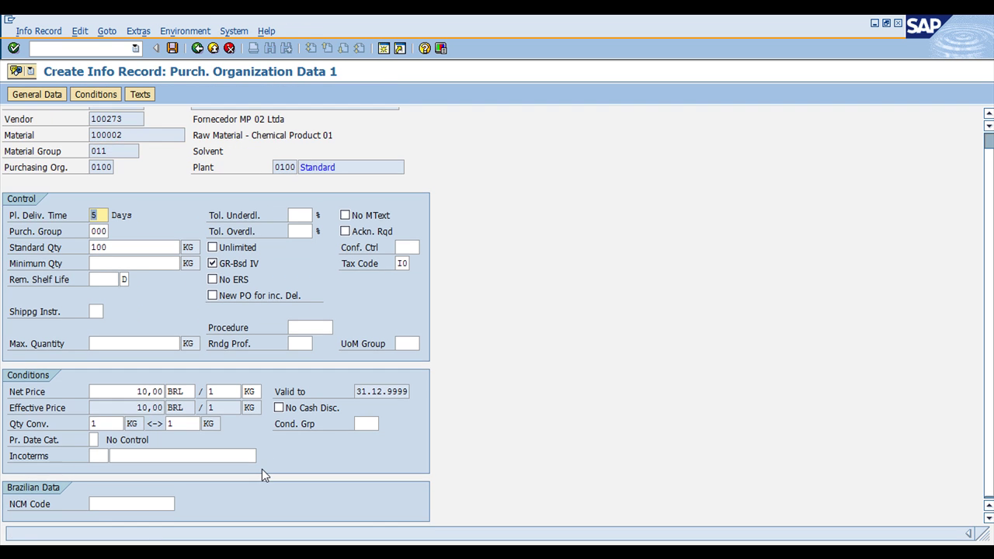
{"action": "scroll", "coordinate": [260, 469], "scroll_direction": "up", "scroll_amount": 1}
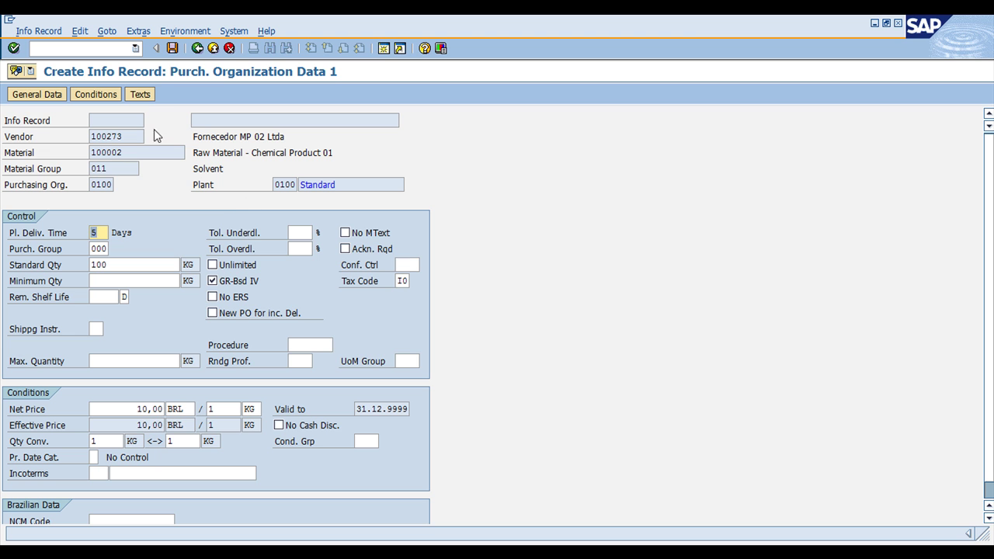
{"action": "left_click", "coordinate": [173, 49]}
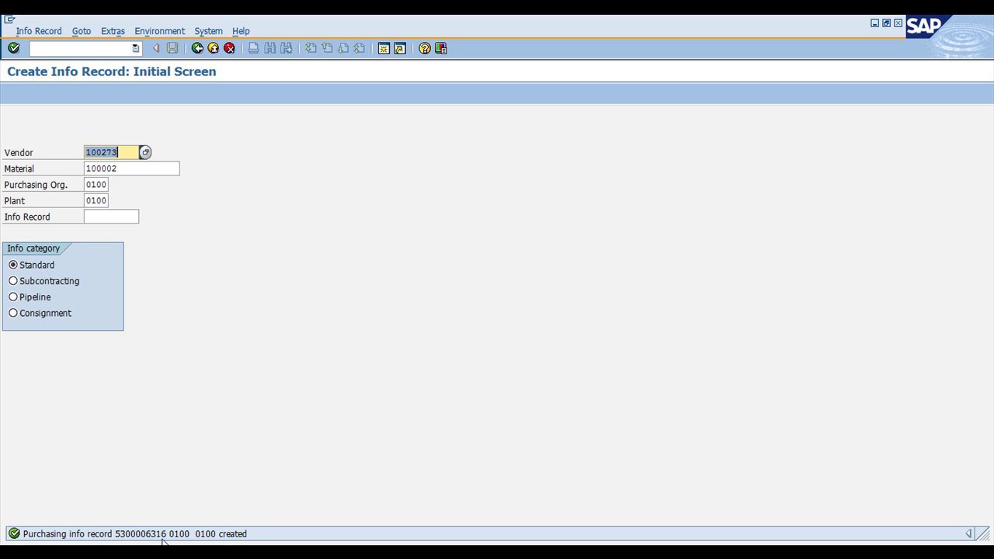
Step: Open the saved info record in change mode and check its info record number, vendor and material in the general data
{"action": "left_click", "coordinate": [31, 31]}
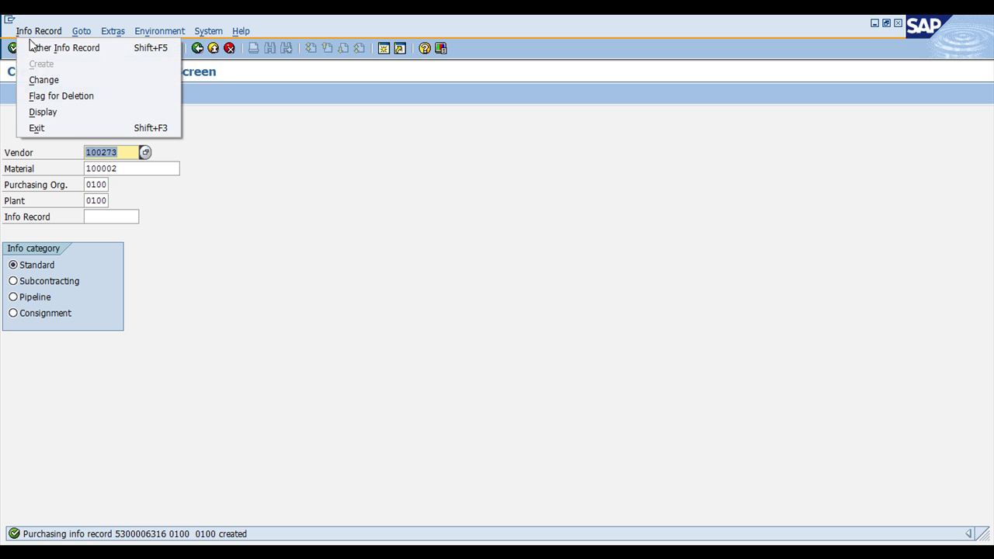
{"action": "left_click", "coordinate": [69, 80]}
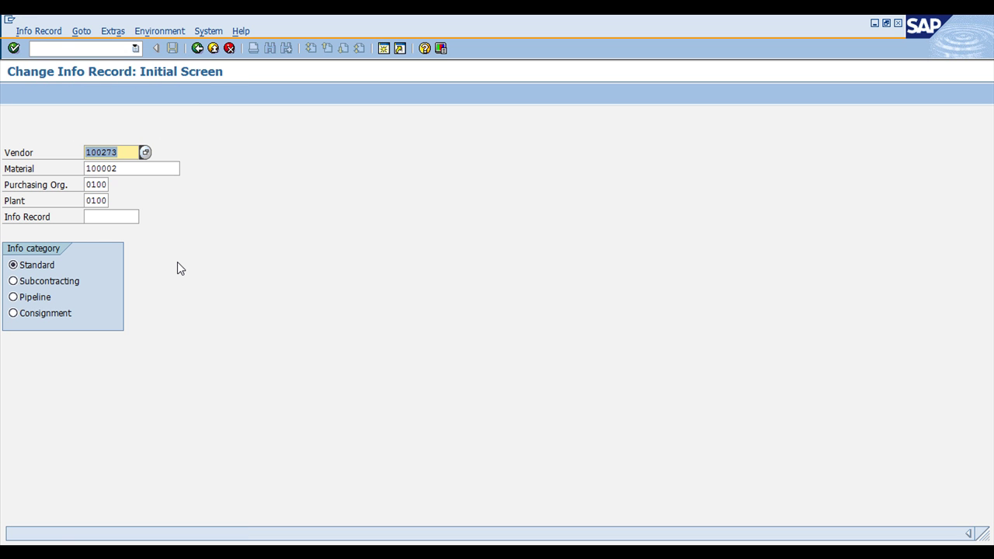
{"action": "key", "text": "Return"}
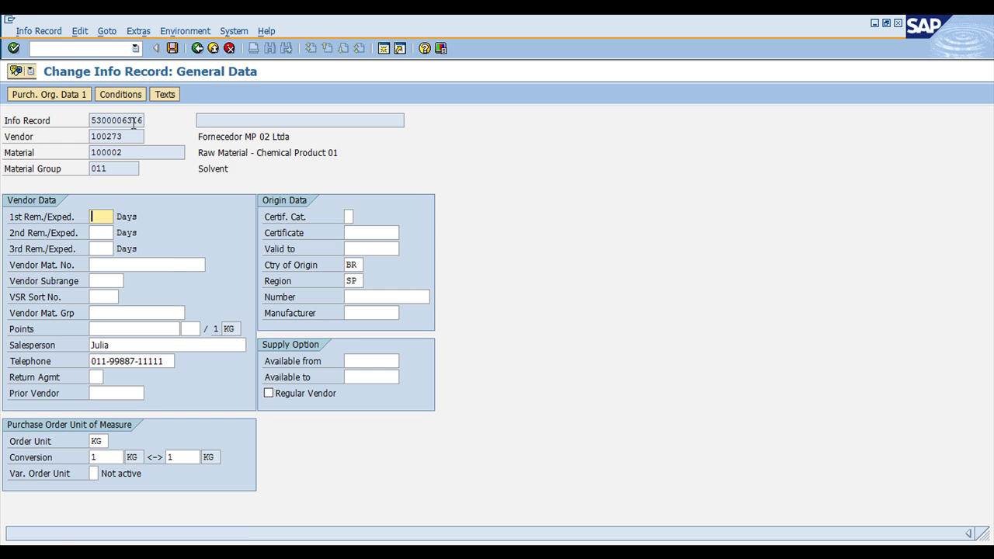
{"action": "double_click", "coordinate": [92, 120]}
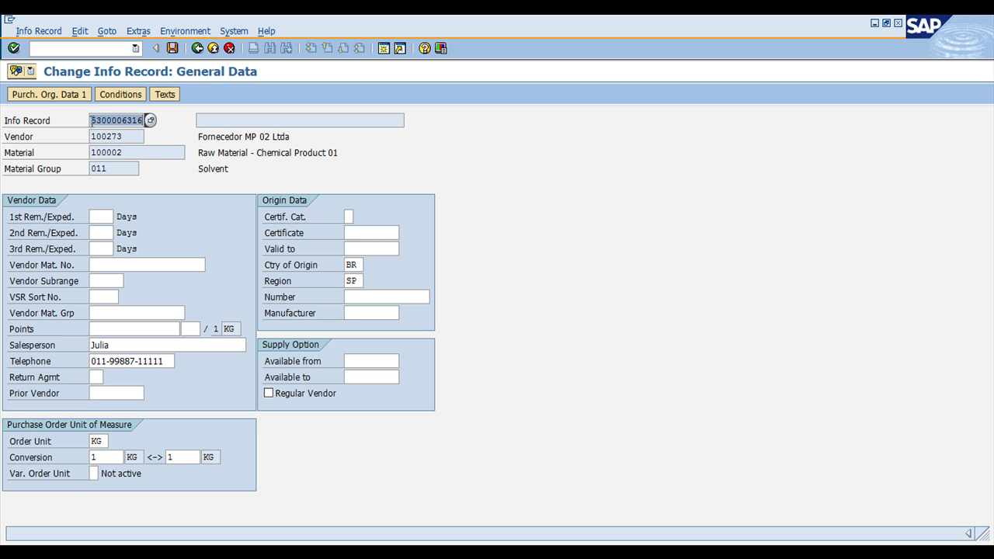
{"action": "left_click", "coordinate": [92, 120]}
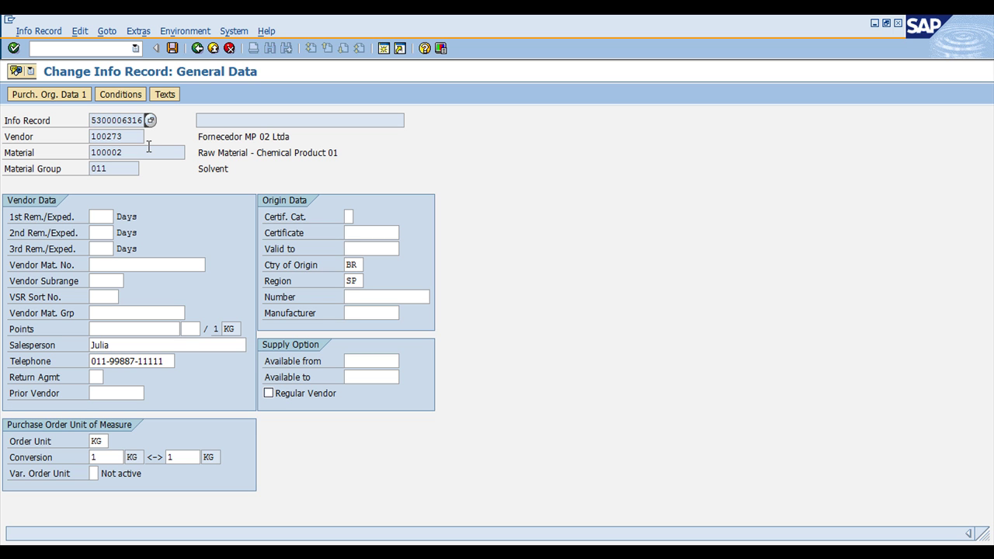
{"action": "double_click", "coordinate": [93, 121]}
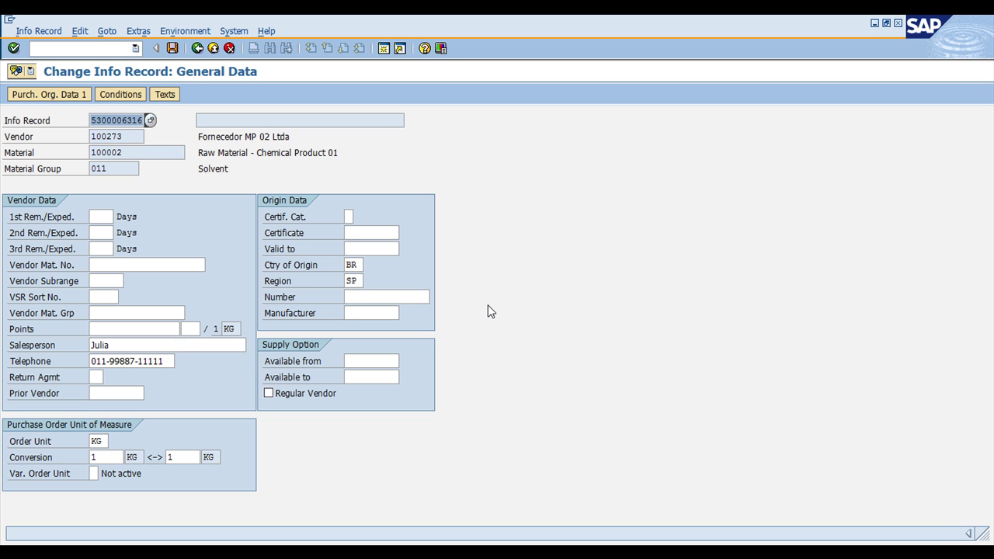
{"action": "key", "text": "Tab"}
{"action": "key", "text": "ctrl+c"}
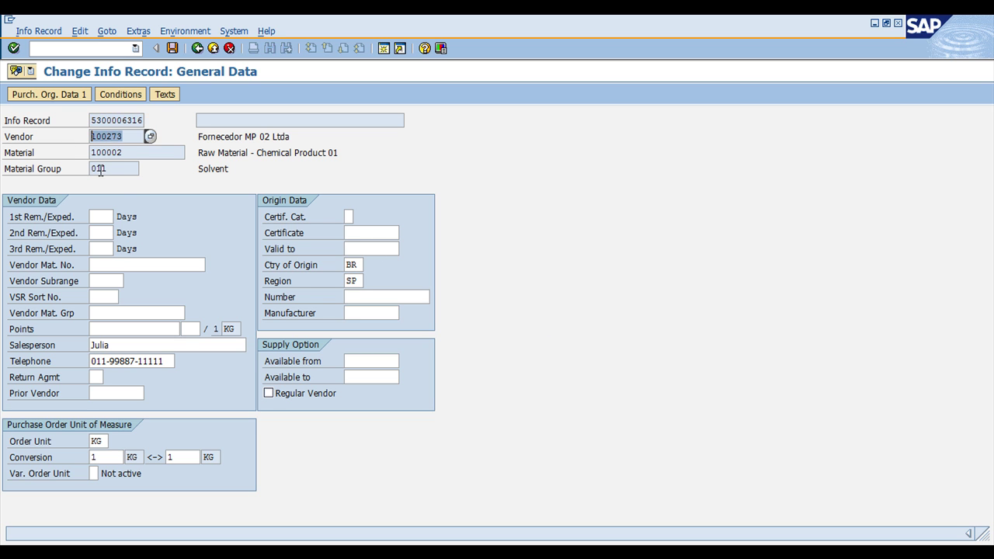
{"action": "key", "text": "Tab"}
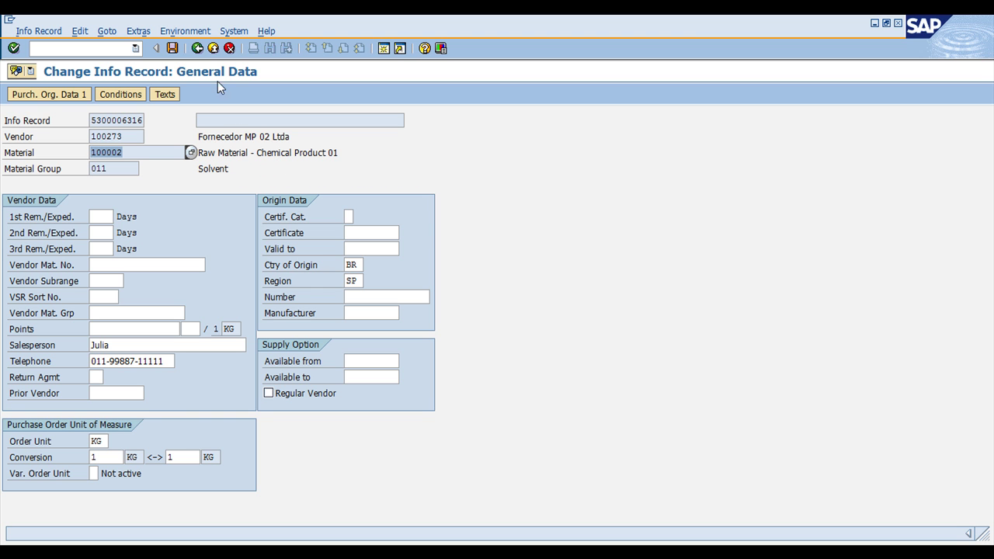
{"action": "left_click", "coordinate": [199, 49]}
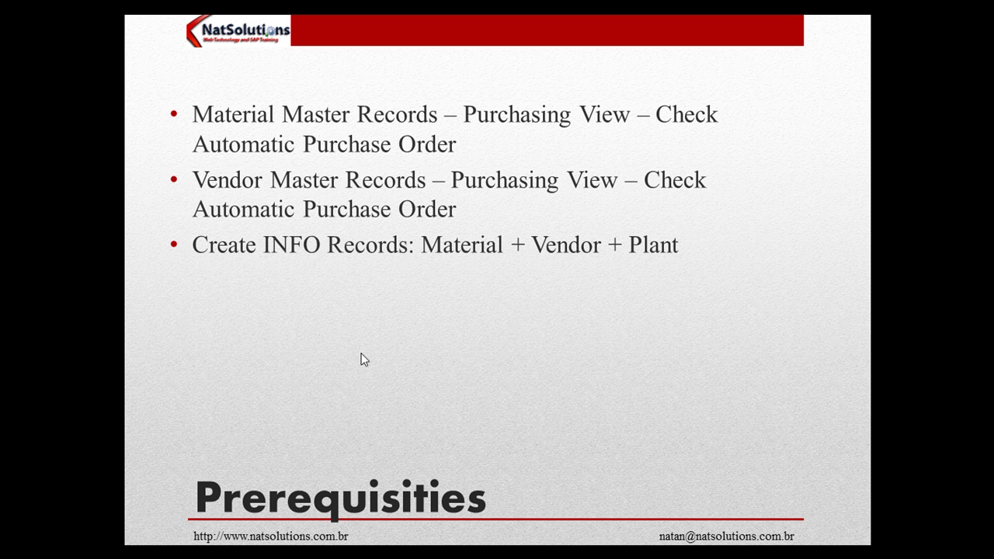
Step: Start transaction ME01 and open the source list for material 100002 in plant 0100
{"action": "left_click", "coordinate": [402, 291]}
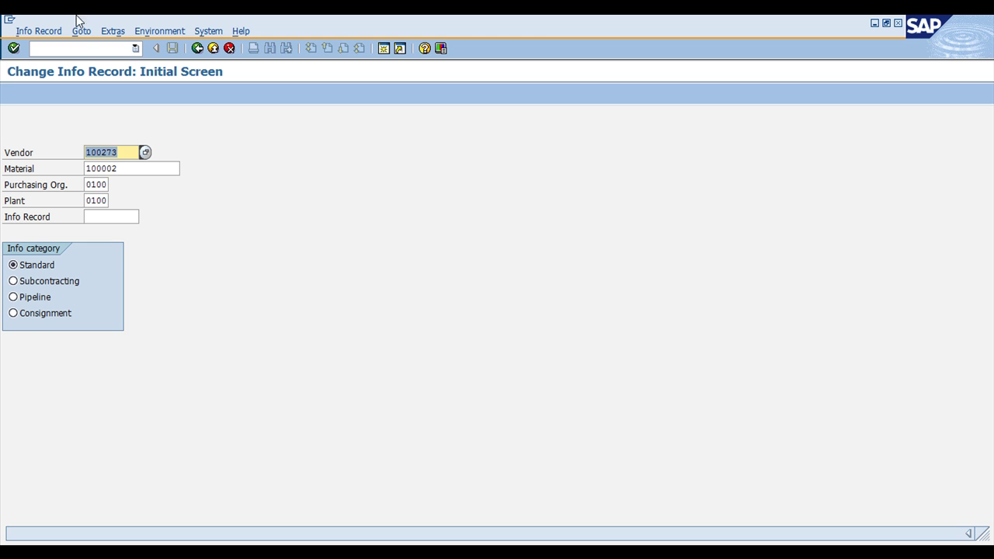
{"action": "left_click", "coordinate": [78, 48]}
{"action": "type", "text": "/NME01"}
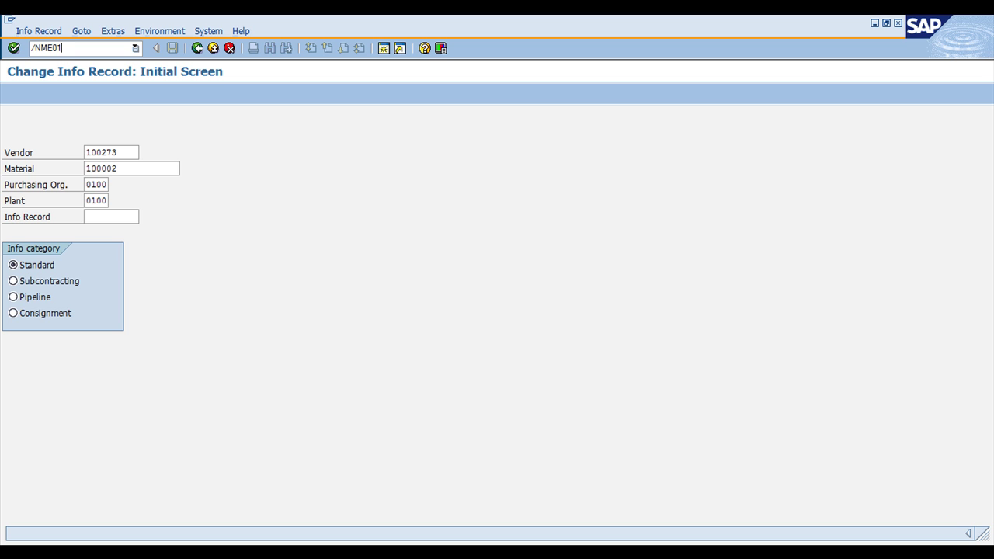
{"action": "key", "text": "Return"}
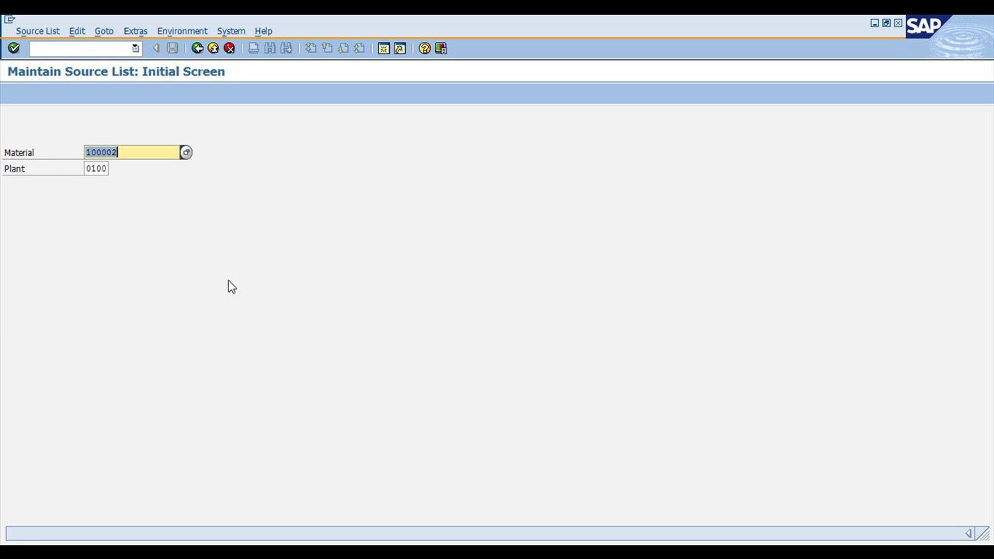
{"action": "left_click", "coordinate": [146, 153]}
{"action": "key", "text": "Return"}
{"action": "left_click", "coordinate": [68, 203]}
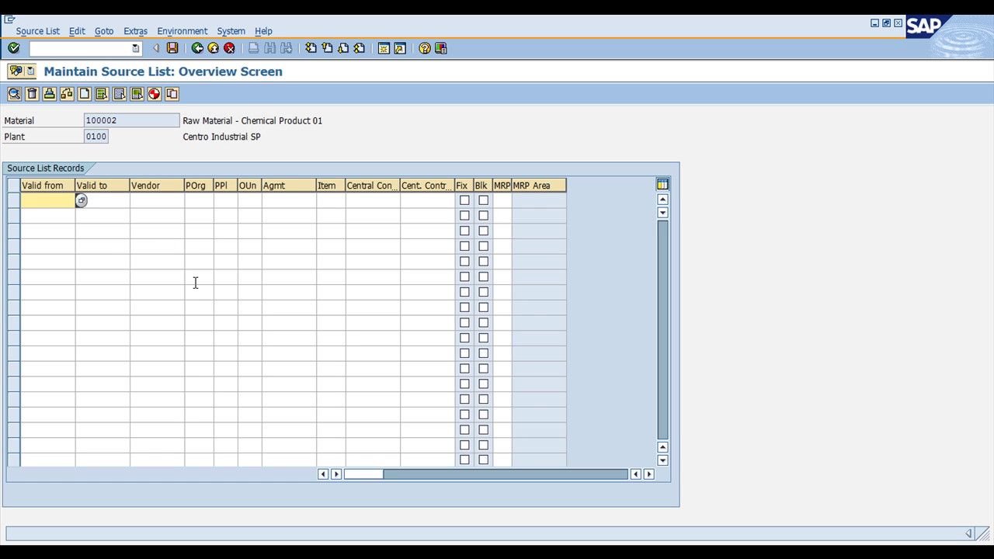
Step: Set the first source list record's validity from 01012013 to 31129999
{"action": "type", "text": "01012013"}
{"action": "key", "text": "Tab"}
{"action": "type", "text": "31"}
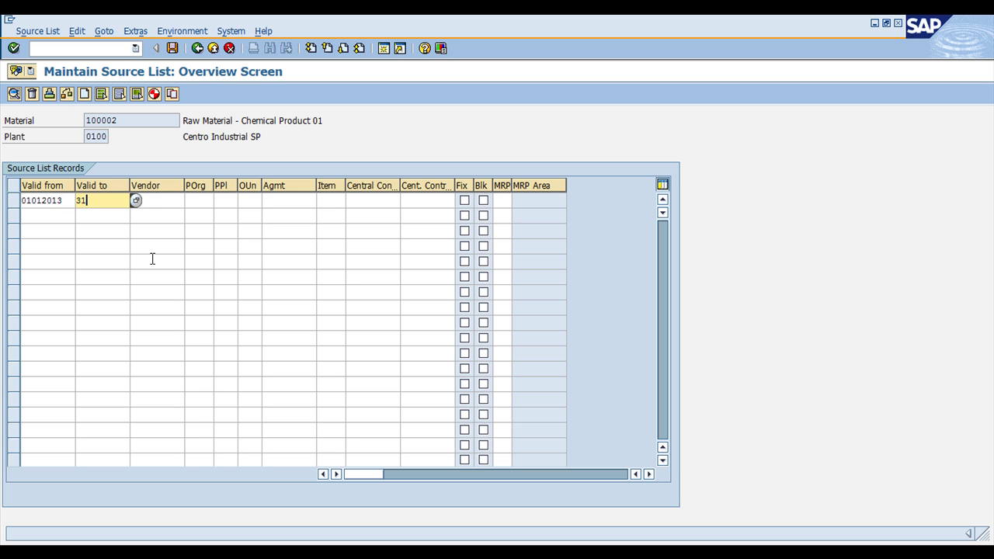
{"action": "type", "text": "129999"}
{"action": "left_click", "coordinate": [166, 204]}
{"action": "left_click", "coordinate": [75, 50]}
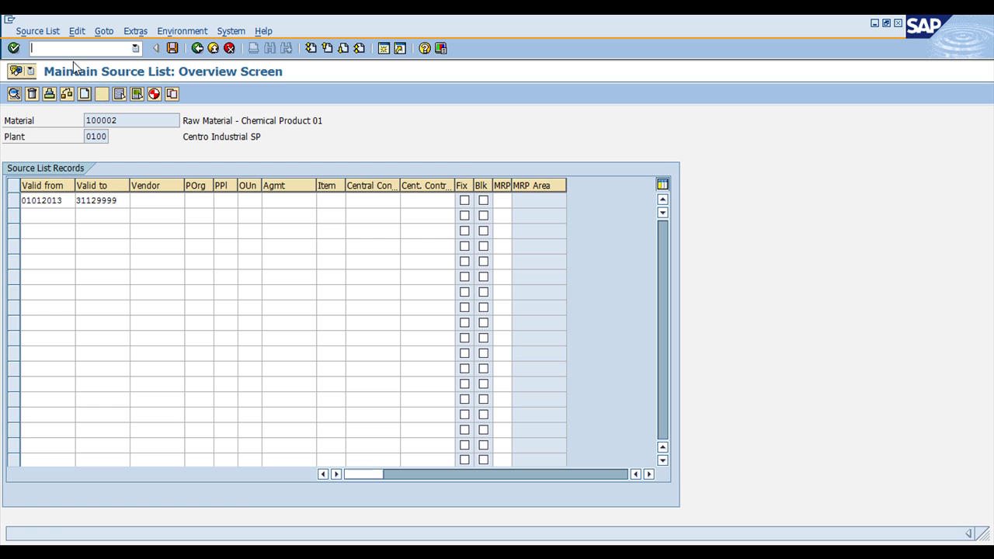
{"action": "type", "text": "/OXK0"}
{"action": "key", "text": "Return"}
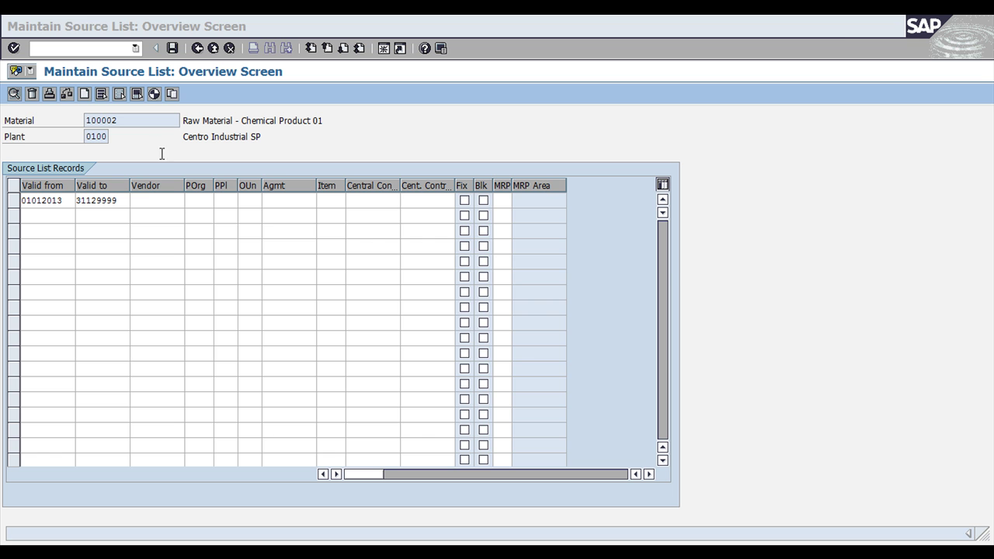
Step: Copy the vendor number from the open Change Vendor session into the source list record and set the purchasing organization to 0100
{"action": "key", "text": "alt+Tab"}
{"action": "key", "text": "alt+Tab"}
{"action": "key", "text": "alt+Tab"}
{"action": "key", "text": "alt+Tab"}
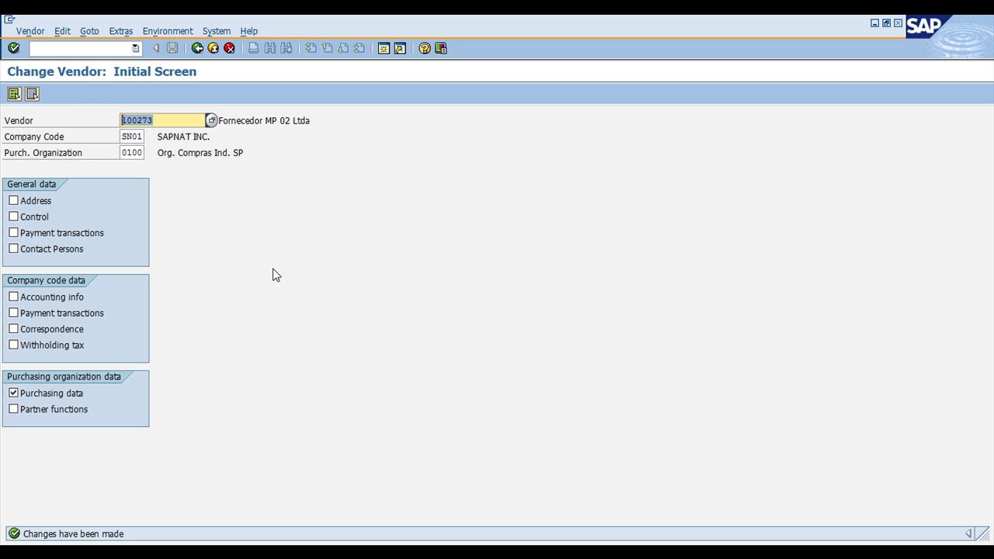
{"action": "key", "text": "alt+Tab"}
{"action": "key", "text": "ctrl+v"}
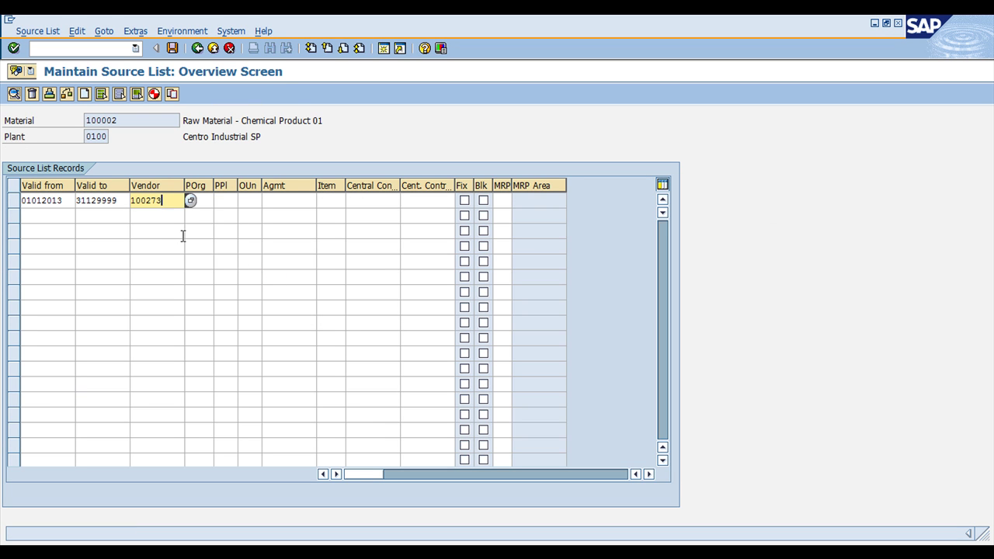
{"action": "key", "text": "Tab"}
{"action": "type", "text": "0100"}
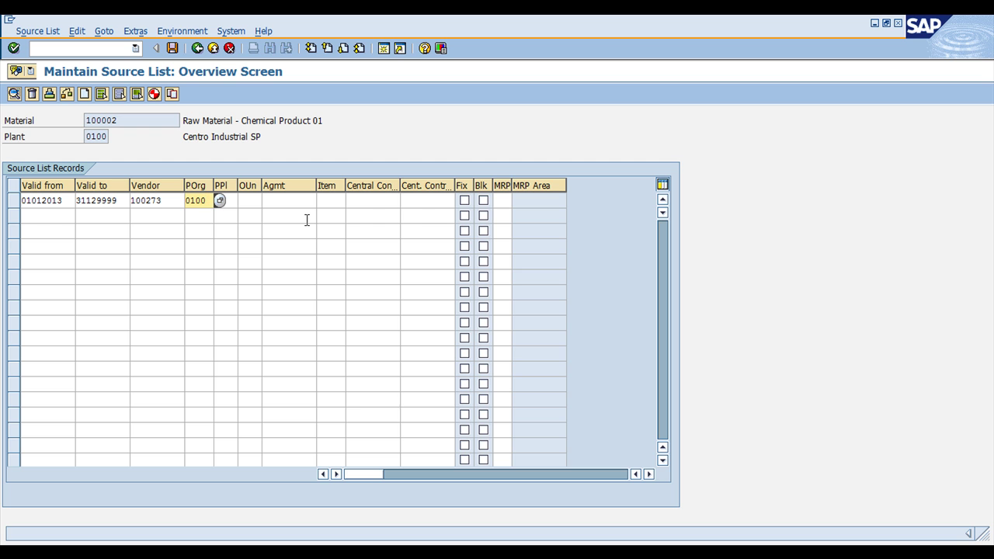
Step: Mark the source list record as fixed and set its MRP usage to 1, Record relevant to MRP
{"action": "left_click", "coordinate": [464, 201]}
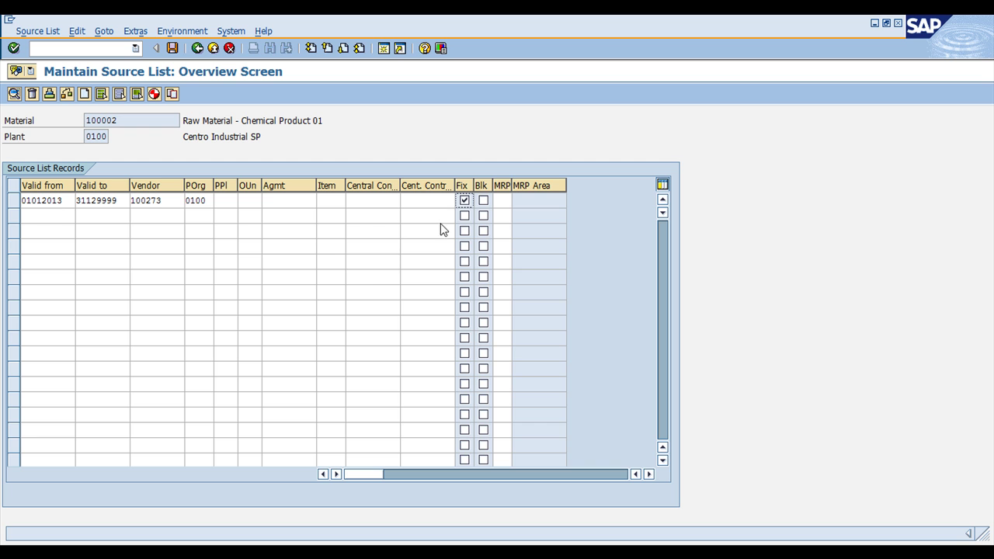
{"action": "left_click", "coordinate": [501, 200]}
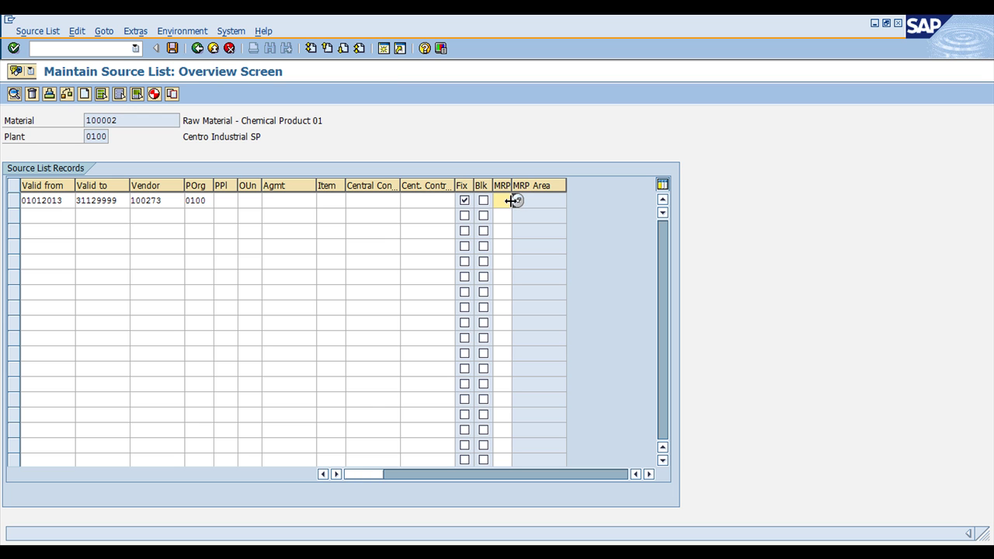
{"action": "key", "text": "F4"}
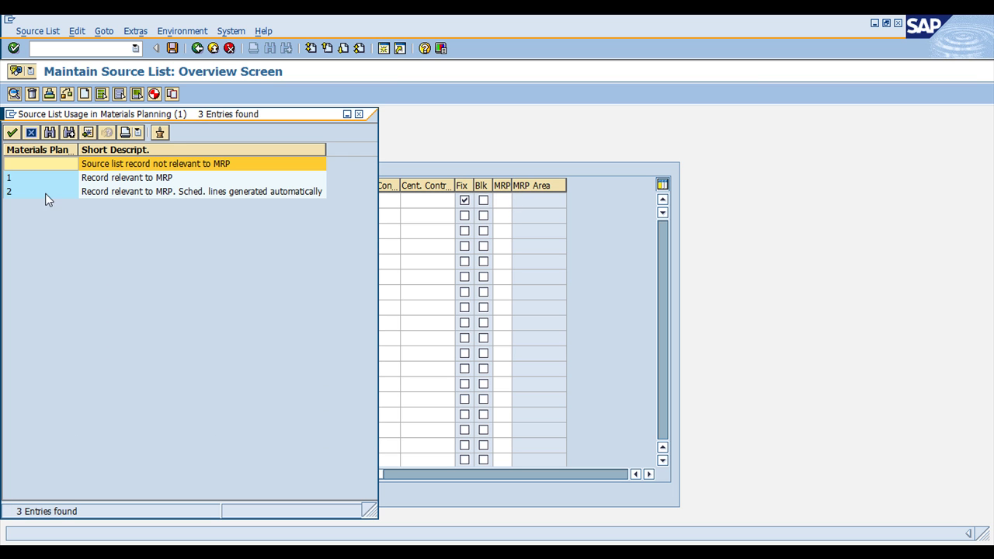
{"action": "left_click", "coordinate": [101, 184]}
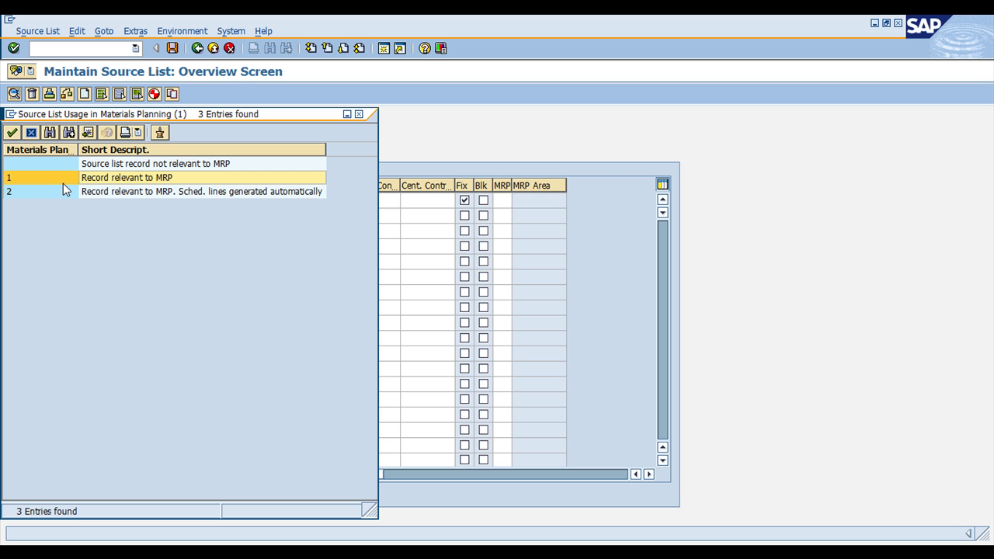
{"action": "left_click", "coordinate": [12, 132]}
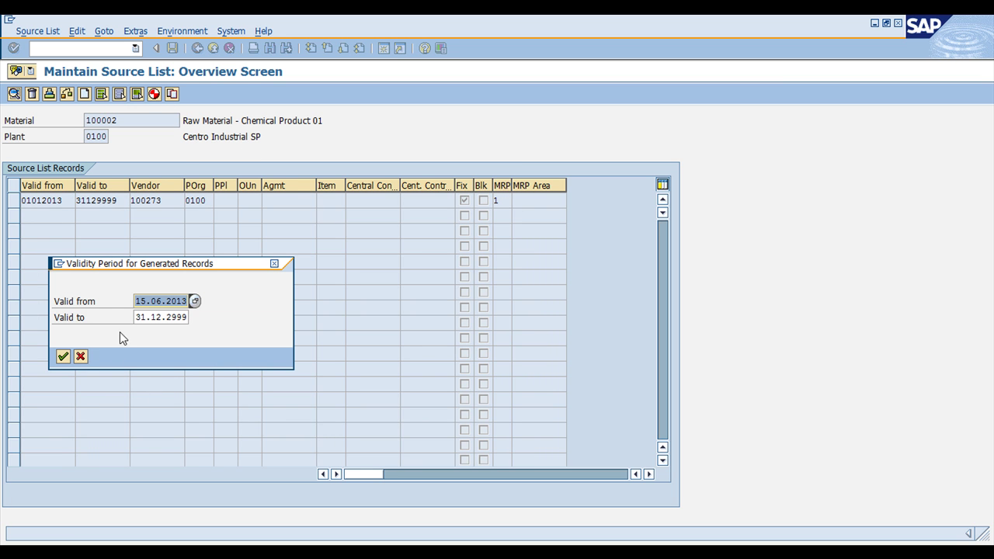
Step: Generate source list records valid from 01.06.2013, with the generation type set to have existing records deleted
{"action": "left_click", "coordinate": [138, 301]}
{"action": "key", "text": "Left"}
{"action": "key", "text": "shift+Right"}
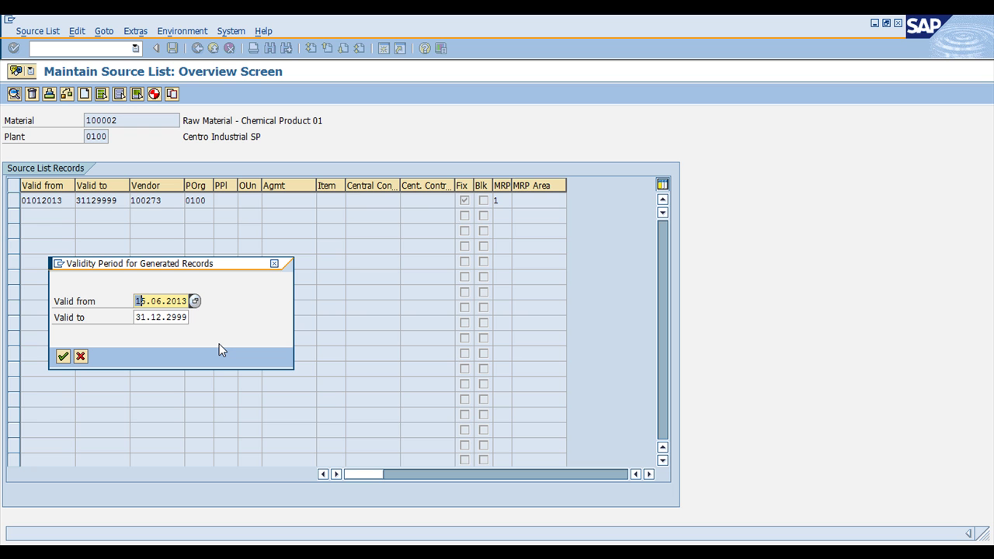
{"action": "key", "text": "shift+Right"}
{"action": "type", "text": "01"}
{"action": "left_click", "coordinate": [63, 357]}
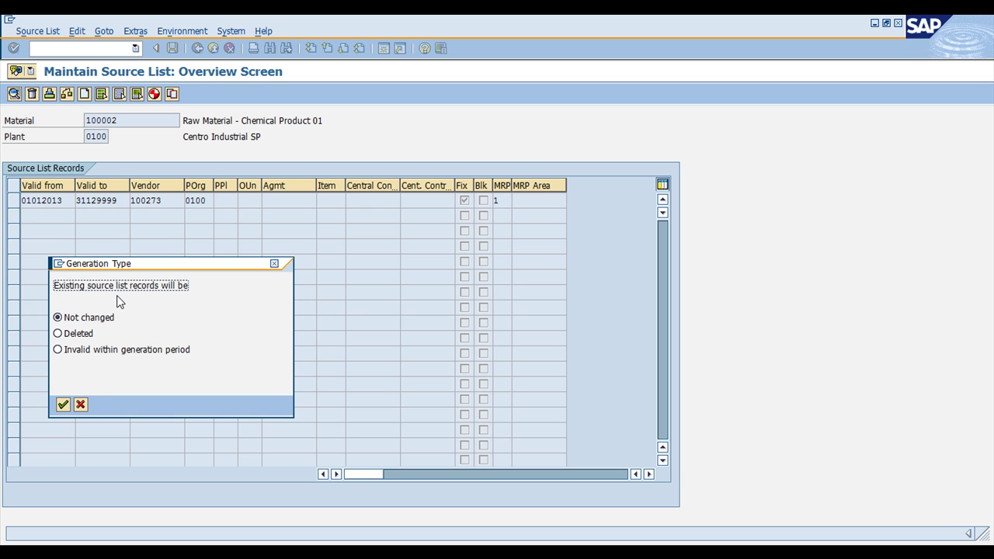
{"action": "left_click", "coordinate": [81, 335]}
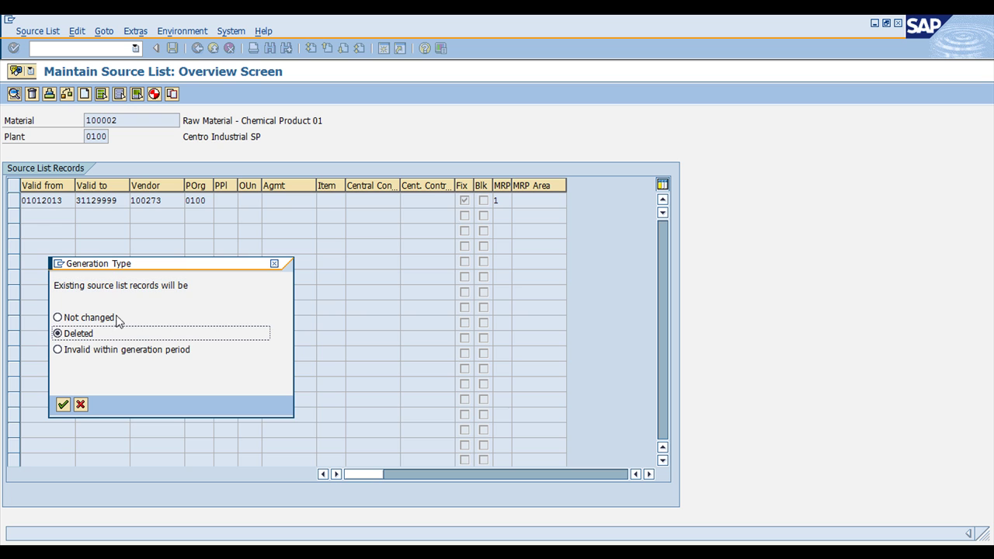
{"action": "left_click", "coordinate": [63, 405]}
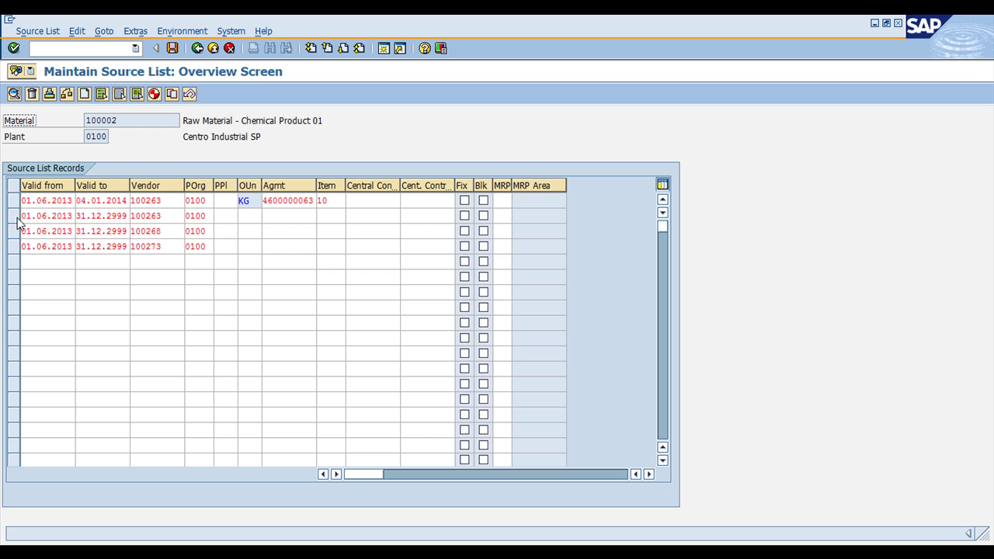
Step: Delete the three generated source list records that have no agreement and confirm the deletion
{"action": "left_click_drag", "start_coordinate": [13, 215], "coordinate": [13, 247]}
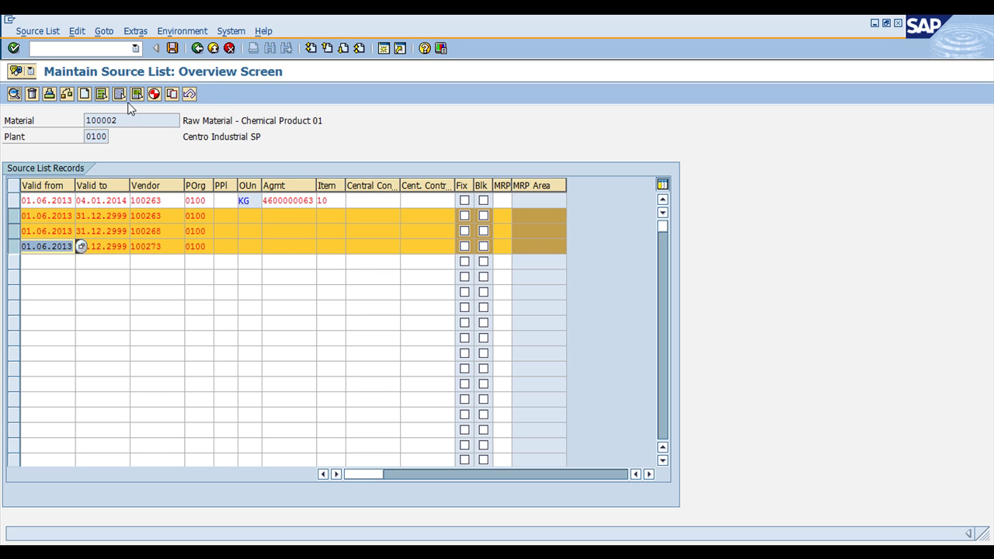
{"action": "left_click", "coordinate": [32, 94]}
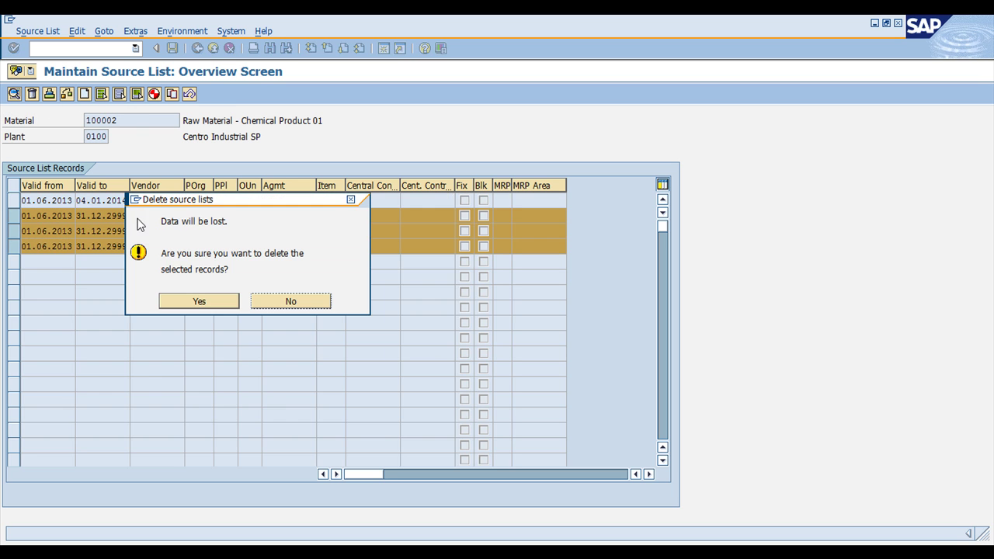
{"action": "left_click", "coordinate": [199, 302]}
Step: Clear the agreement number and item from the remaining source list record
{"action": "left_click", "coordinate": [297, 199]}
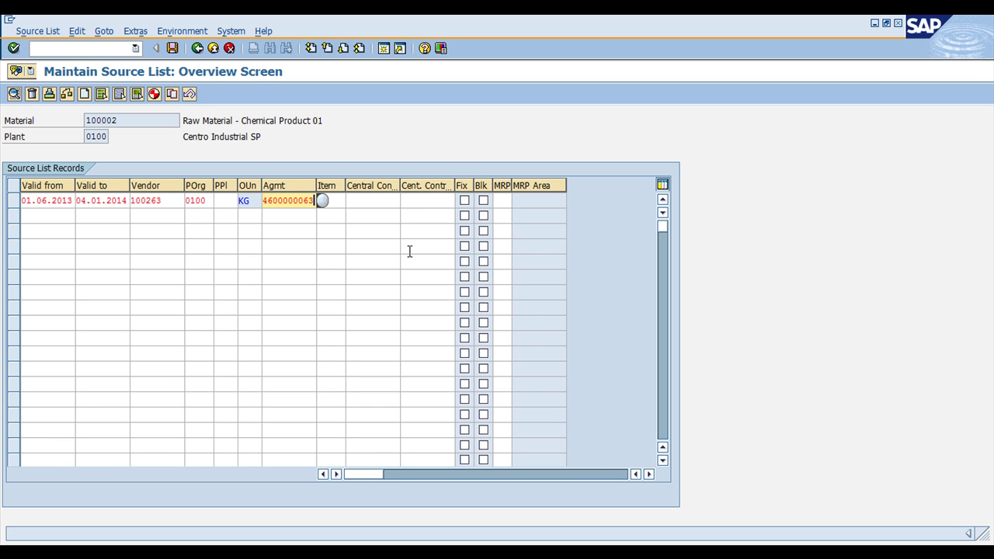
{"action": "key", "text": "BackSpace"}
{"action": "key", "text": "BackSpace"}
{"action": "key", "text": "BackSpace"}
{"action": "key", "text": "BackSpace"}
{"action": "key", "text": "BackSpace"}
{"action": "key", "text": "BackSpace"}
{"action": "key", "text": "BackSpace"}
{"action": "key", "text": "BackSpace"}
{"action": "key", "text": "BackSpace"}
{"action": "key", "text": "BackSpace"}
{"action": "key", "text": "Tab"}
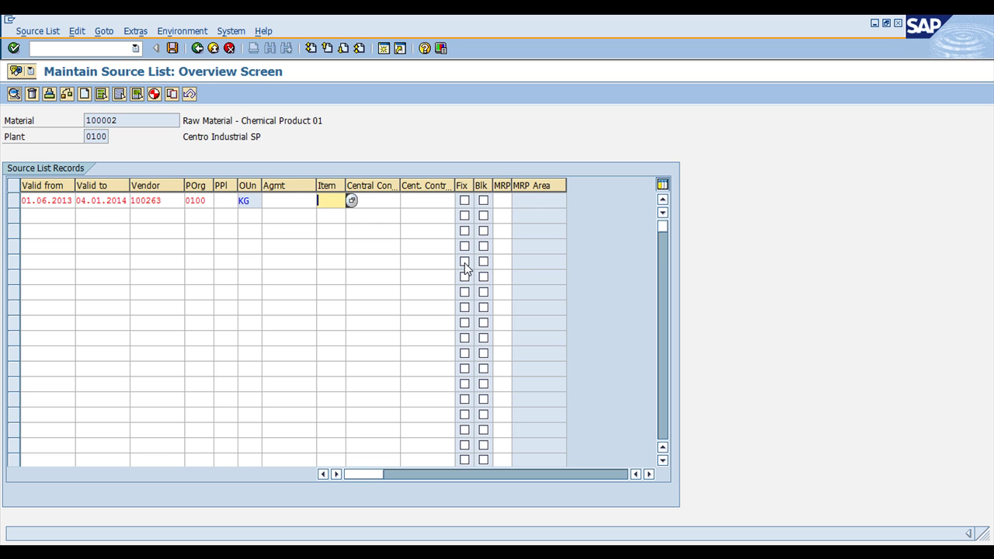
Step: Mark the remaining record as fixed with MRP usage 1 and replace its vendor with the one from the Change Vendor session
{"action": "left_click", "coordinate": [464, 200]}
{"action": "left_click", "coordinate": [501, 200]}
{"action": "type", "text": "1"}
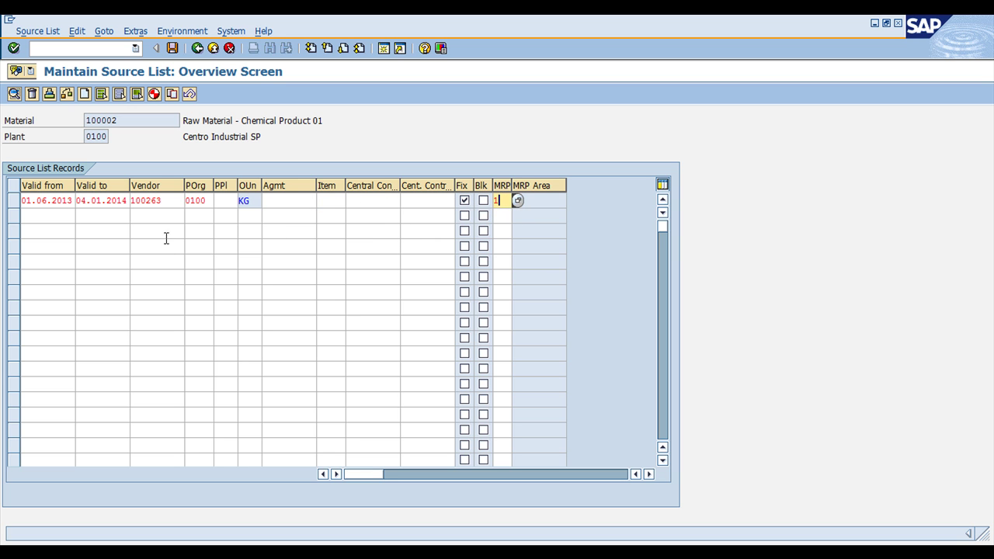
{"action": "left_click", "coordinate": [177, 203]}
{"action": "key", "text": "Delete"}
{"action": "left_click", "coordinate": [161, 216]}
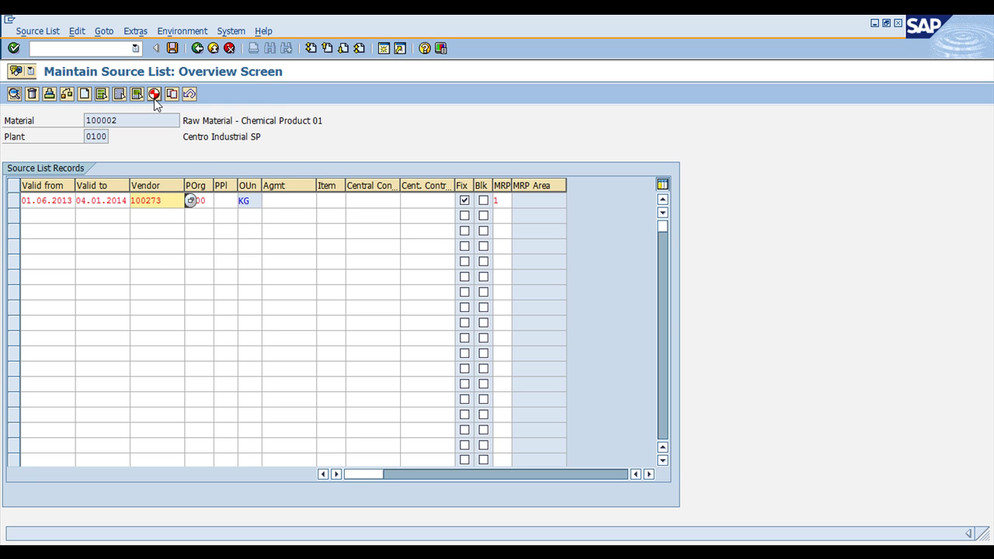
{"action": "left_click", "coordinate": [50, 201]}
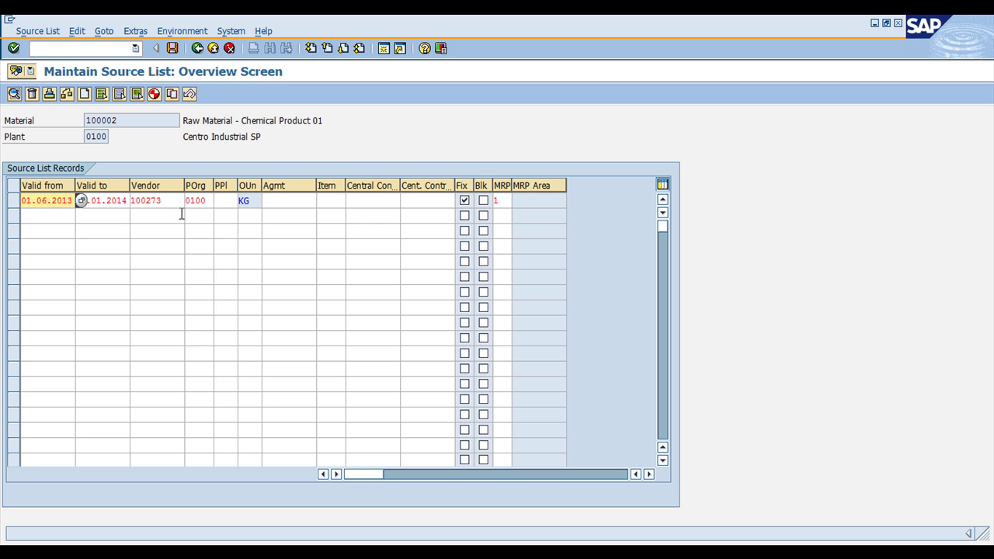
{"action": "left_click", "coordinate": [162, 200]}
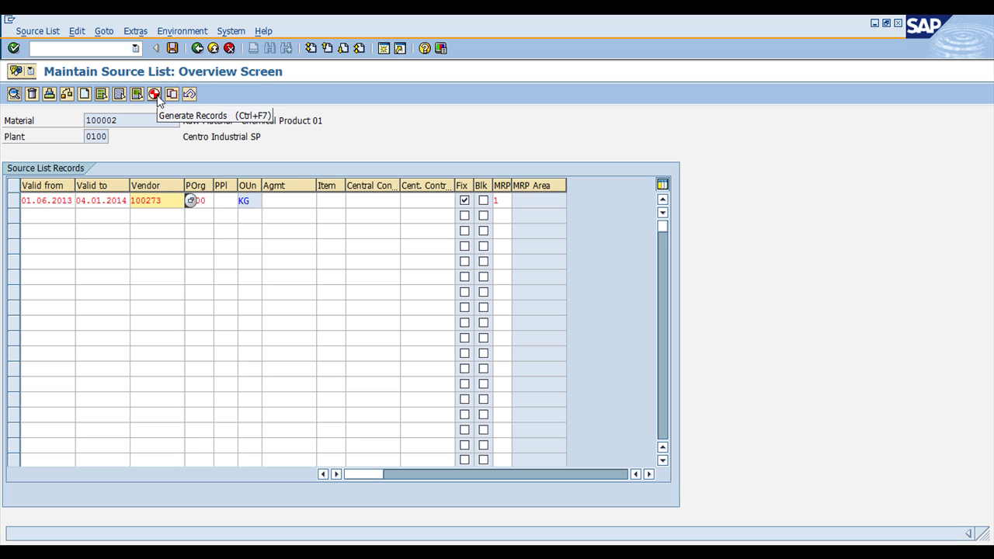
{"action": "left_click", "coordinate": [38, 203]}
{"action": "left_click", "coordinate": [111, 203]}
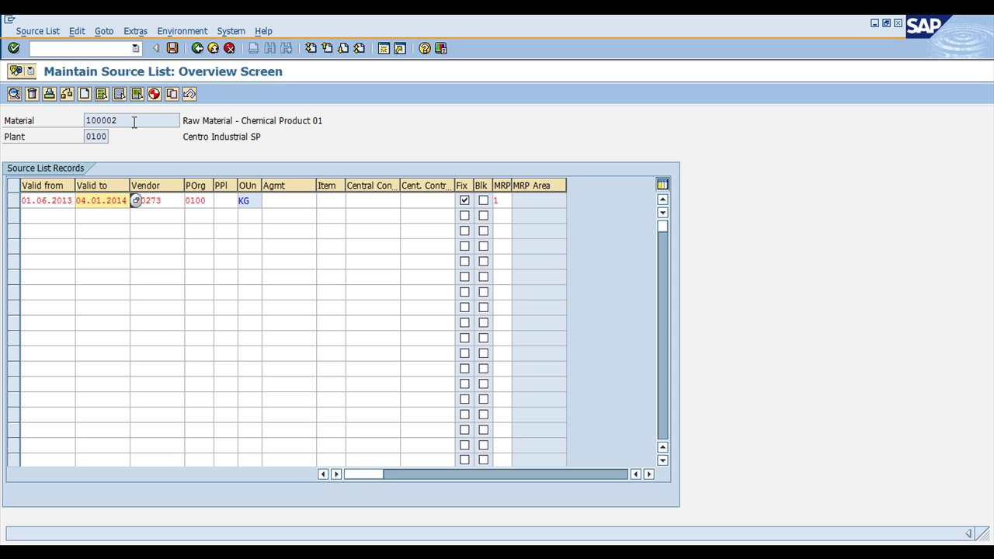
{"action": "left_click", "coordinate": [35, 202]}
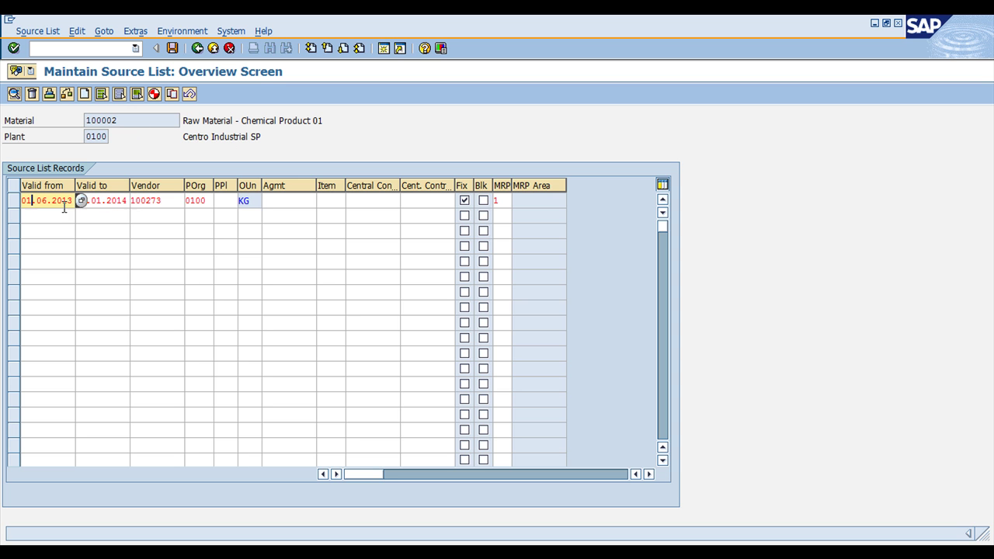
{"action": "left_click", "coordinate": [154, 203]}
{"action": "left_click", "coordinate": [201, 203]}
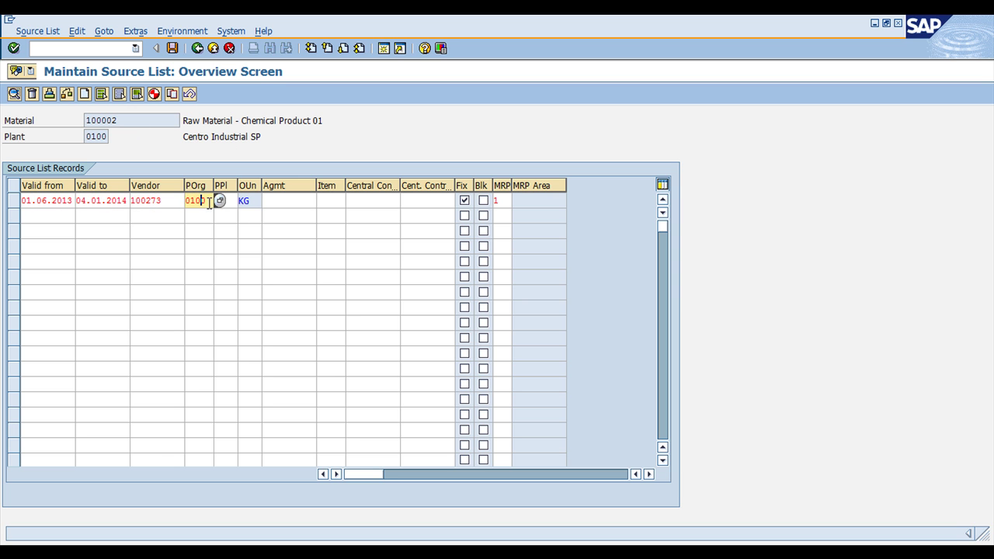
Step: Clear the record's valid-from date and reenter it as 01.06.2013
{"action": "left_click", "coordinate": [36, 201]}
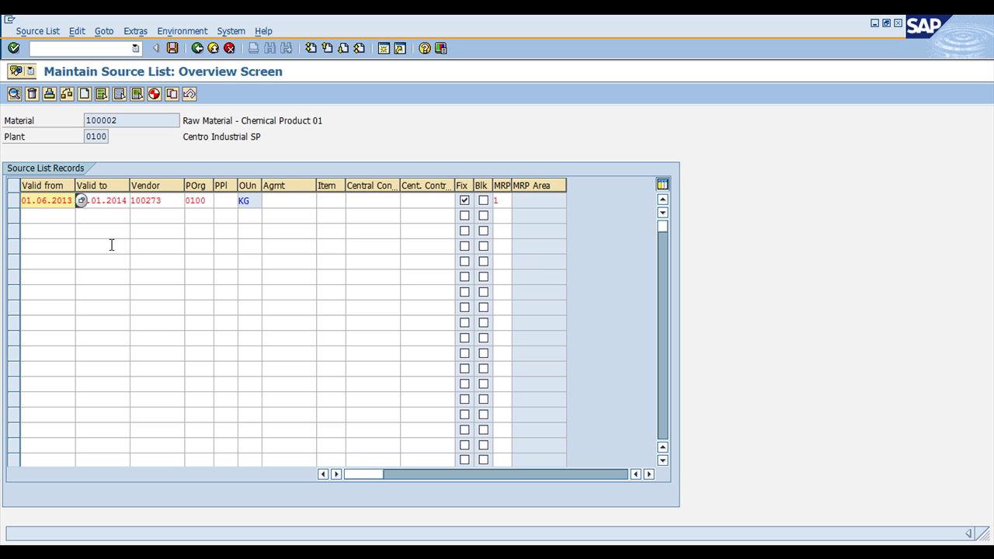
{"action": "key", "text": "Delete"}
{"action": "key", "text": "shift+Home"}
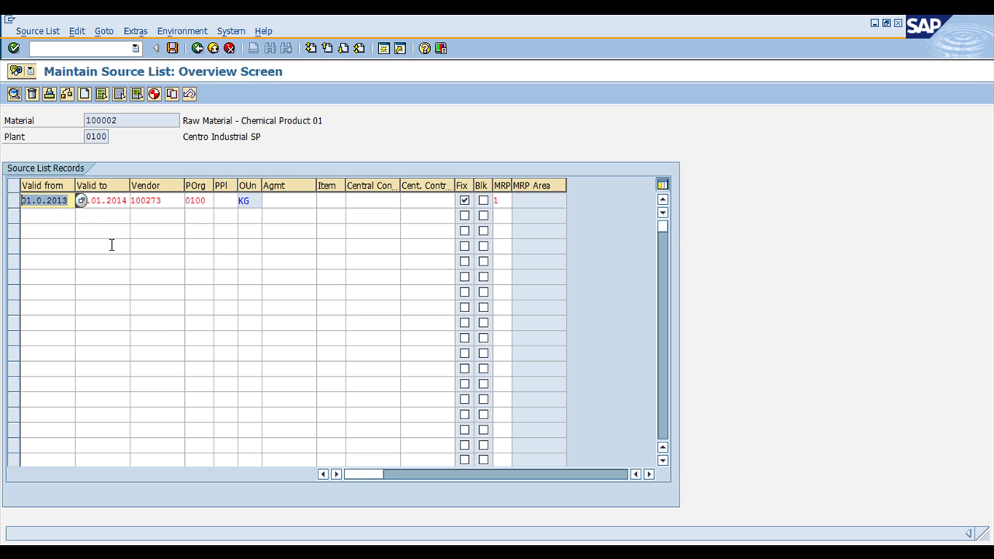
{"action": "key", "text": "BackSpace"}
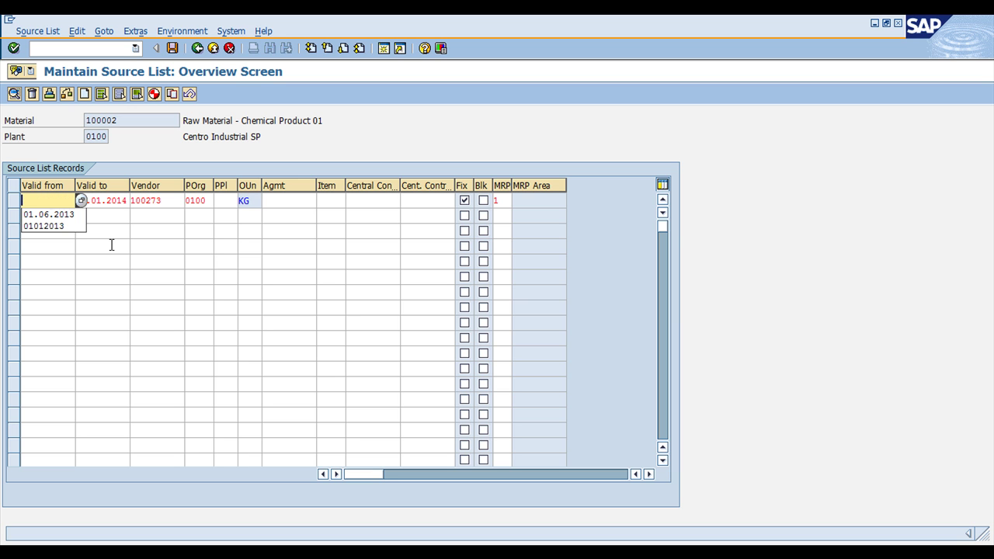
{"action": "left_click", "coordinate": [54, 217]}
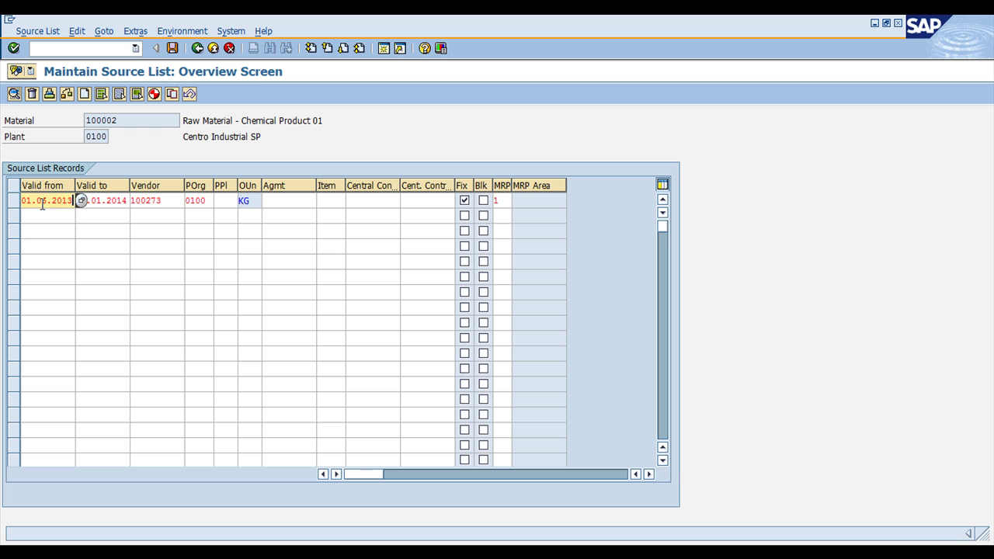
Step: Set the record's valid-to date to 31129999, and reenter purchasing organization 0100 after checking the vendor in the Change Vendor session
{"action": "left_click", "coordinate": [112, 201]}
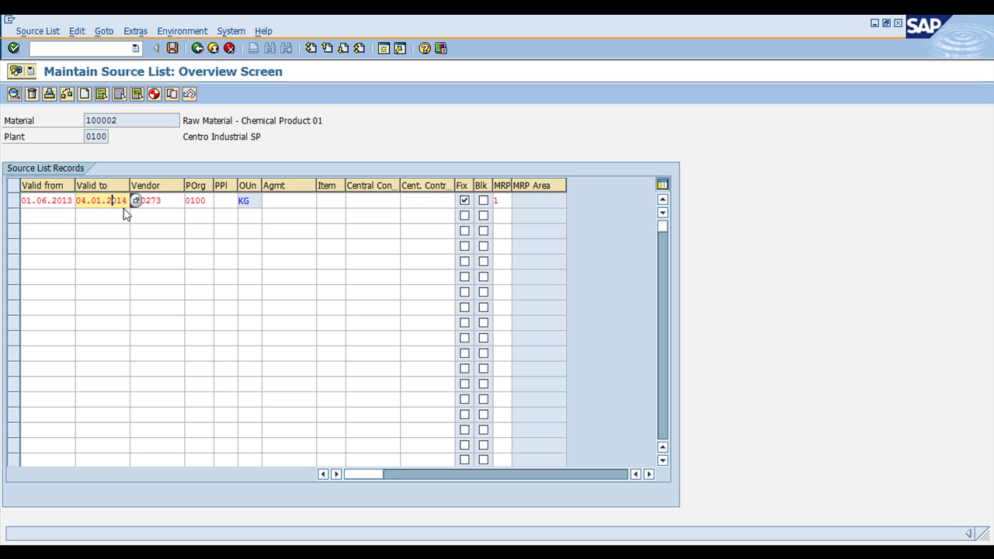
{"action": "key", "text": "shift+Home"}
{"action": "left_click", "coordinate": [116, 215]}
{"action": "left_click", "coordinate": [163, 205]}
{"action": "key", "text": "alt+Tab"}
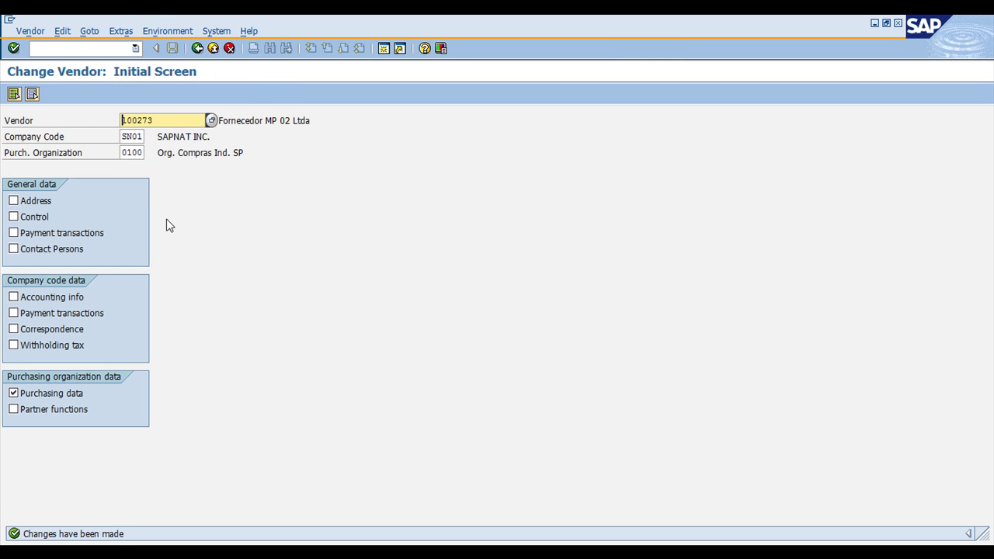
{"action": "key", "text": "alt+Tab"}
{"action": "key", "text": "Tab"}
{"action": "type", "text": "0100"}
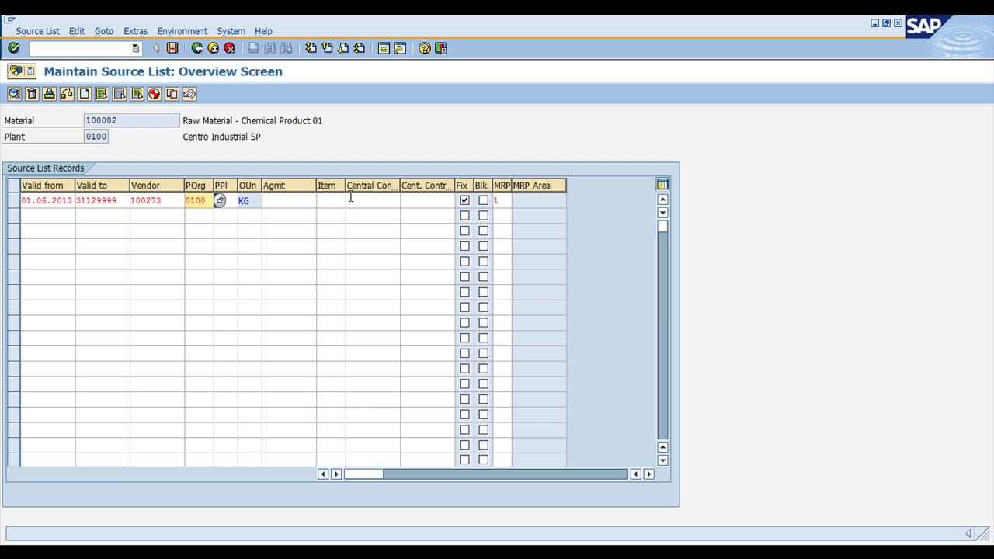
Step: Choose MRP usage 1, Record relevant to MRP, for the fixed record and save the source list
{"action": "left_click", "coordinate": [464, 200]}
{"action": "left_click", "coordinate": [503, 200]}
{"action": "type", "text": "1"}
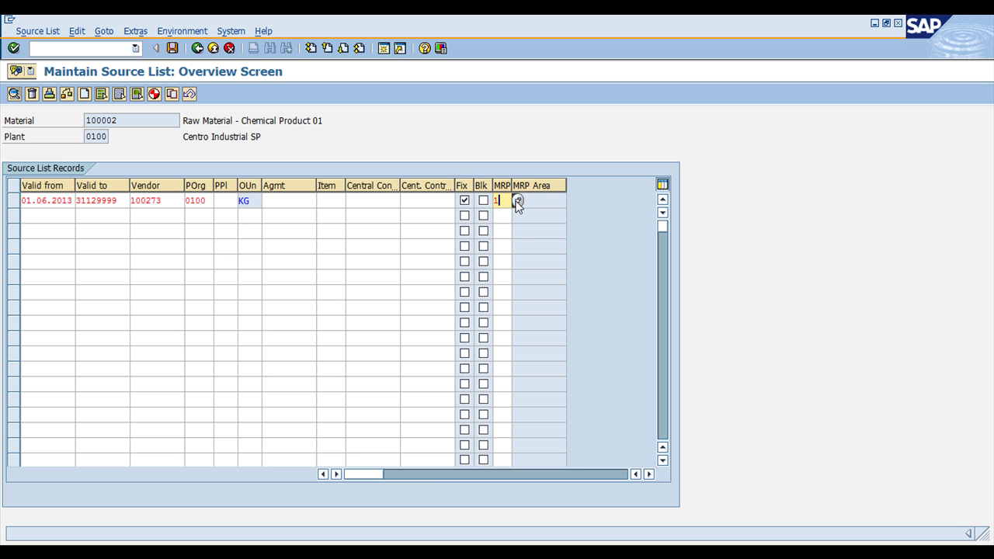
{"action": "left_click", "coordinate": [518, 201]}
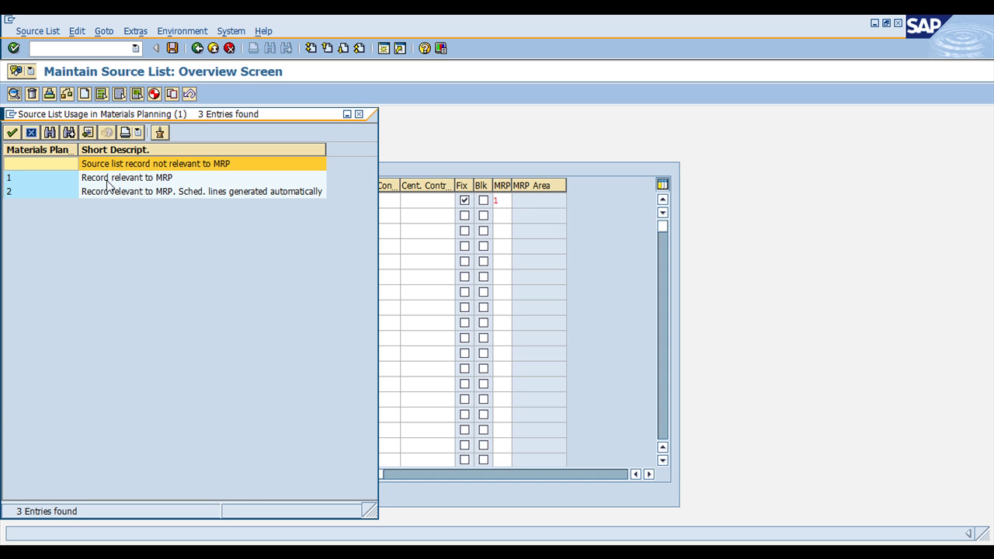
{"action": "double_click", "coordinate": [108, 178]}
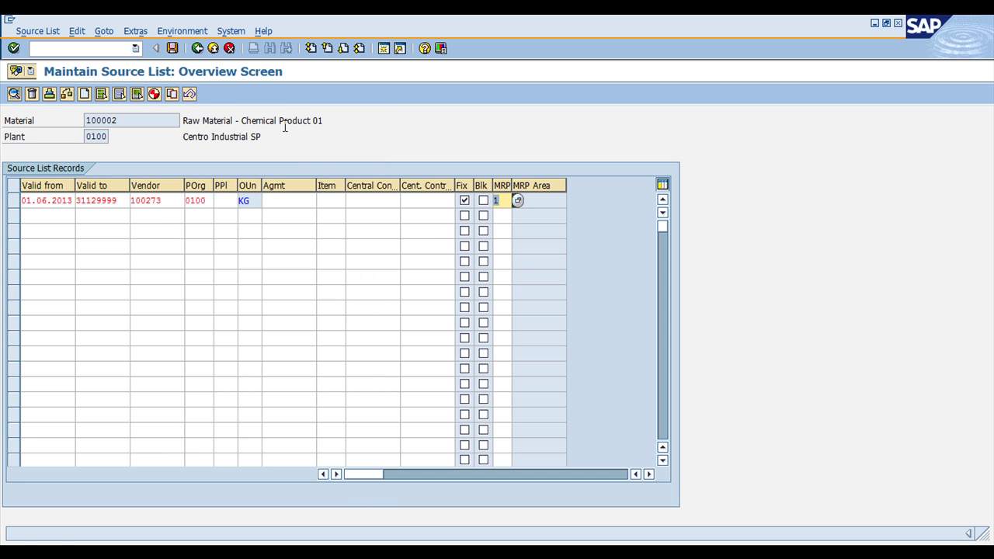
{"action": "left_click", "coordinate": [172, 49]}
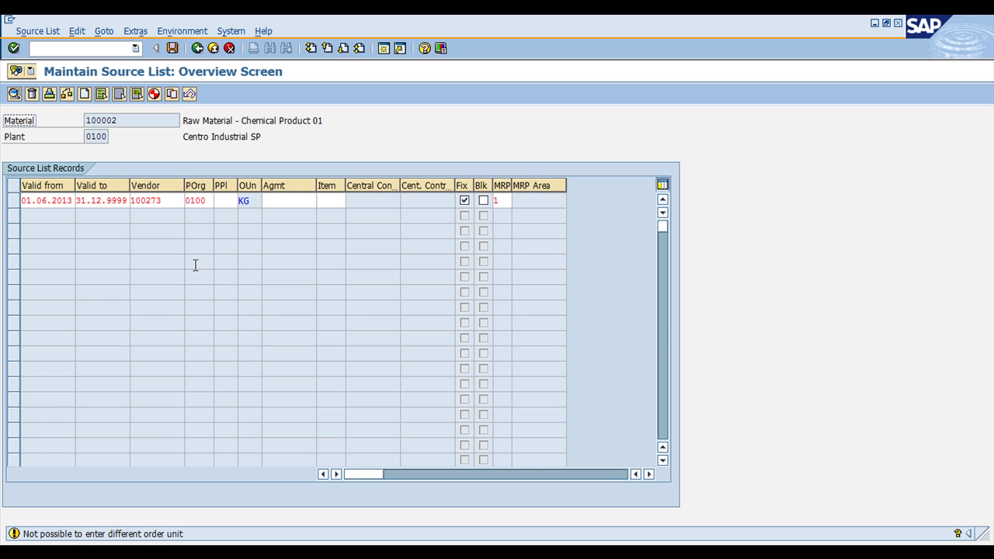
{"action": "key", "text": "Return"}
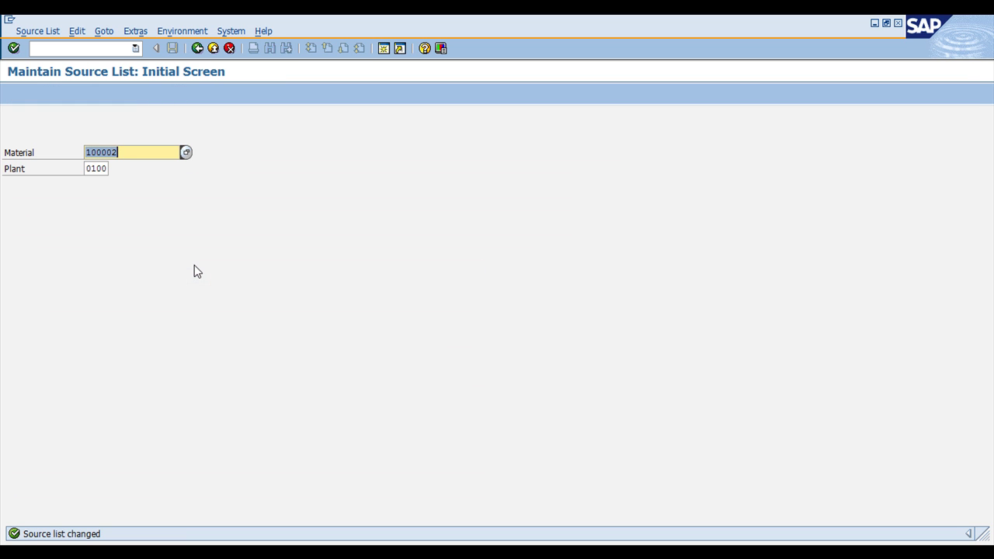
Step: Reopen the source list for material 100002 in plant 0100 to check the saved record, and return to the initial screen
{"action": "key", "text": "Return"}
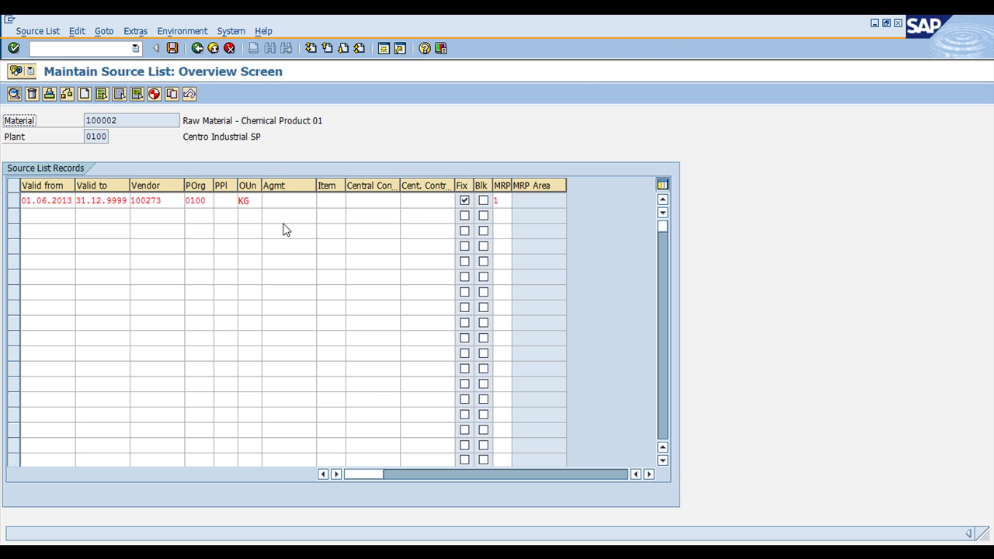
{"action": "left_click", "coordinate": [196, 48]}
Step: Switch from SAP to the presentation showing the SAP TCodes Used slide
{"action": "key", "text": "alt+Tab"}
{"action": "key", "text": "alt+Tab"}
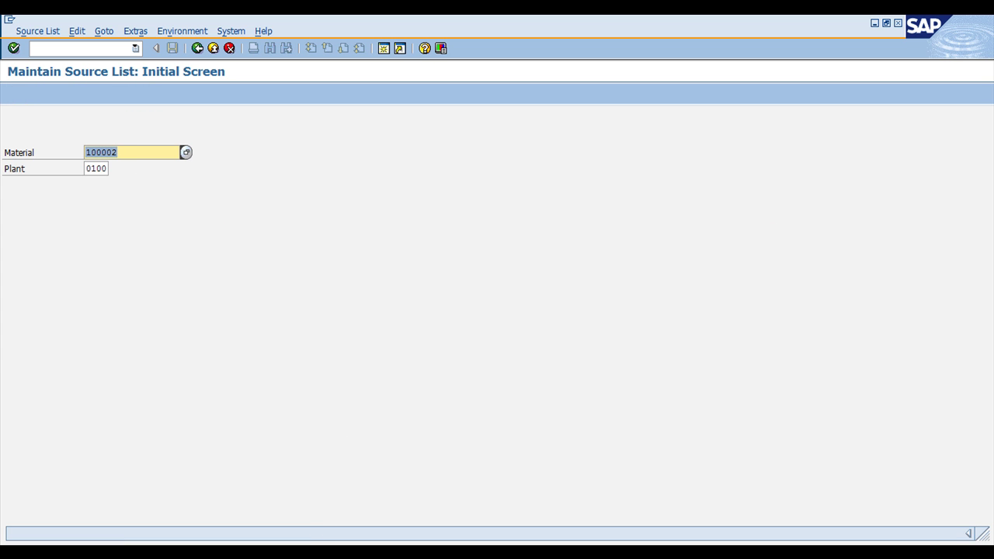
{"action": "left_click", "coordinate": [312, 551]}
{"action": "left_click", "coordinate": [389, 368]}
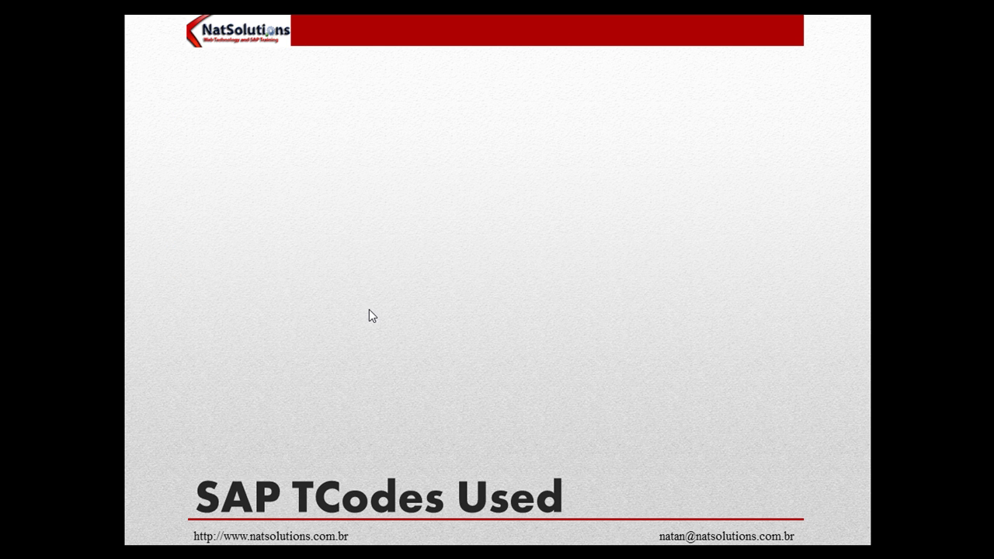
{"action": "key", "text": "Left"}
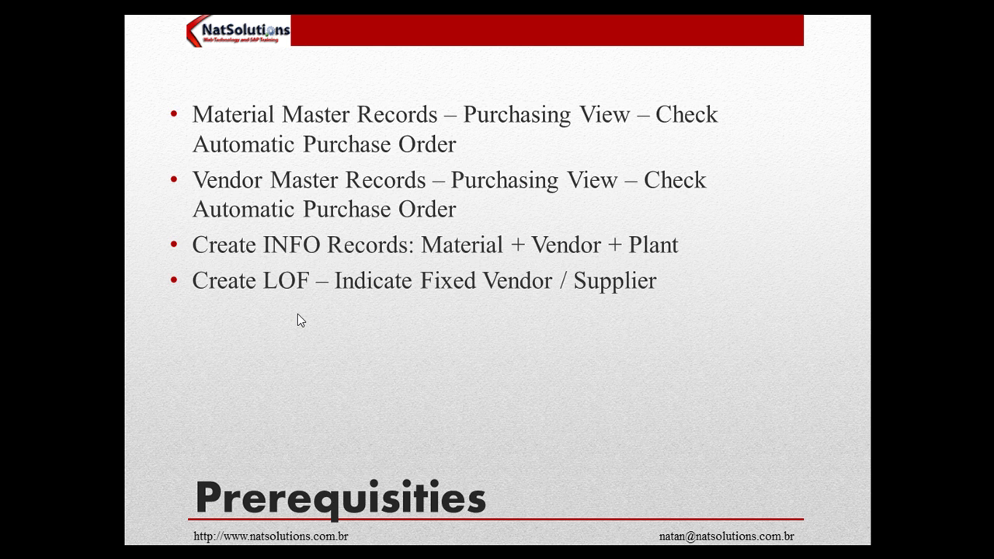
{"action": "left_click", "coordinate": [298, 313]}
{"action": "left_click", "coordinate": [347, 322]}
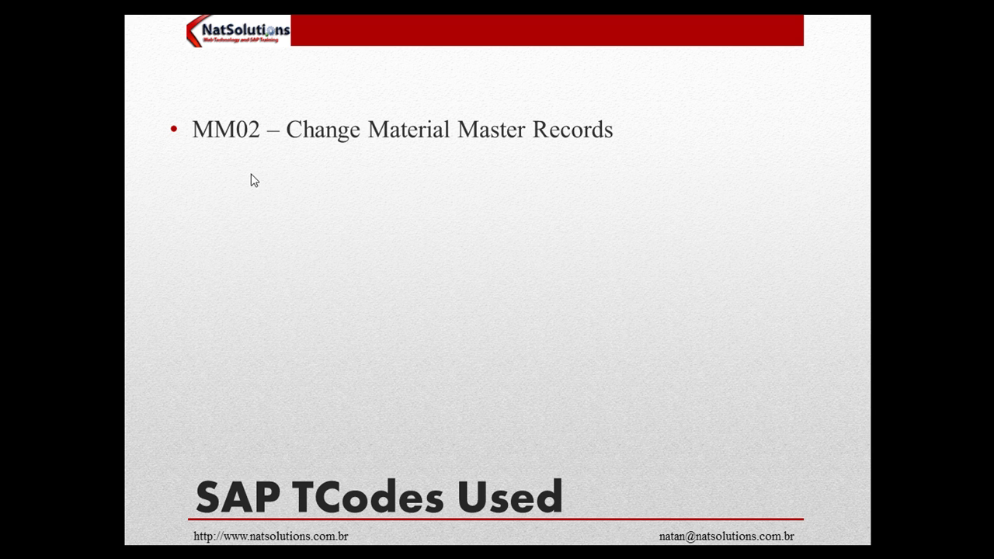
{"action": "left_click", "coordinate": [247, 150]}
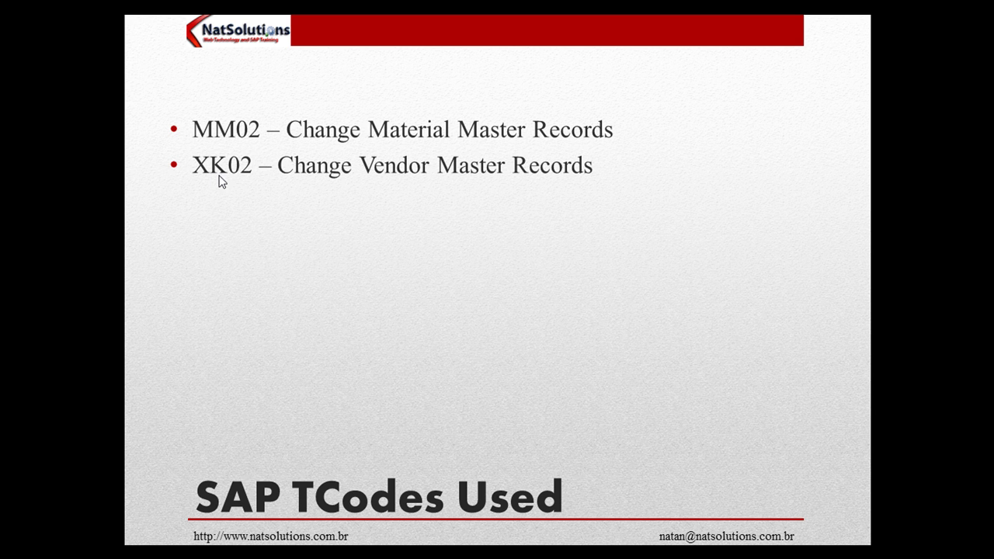
{"action": "left_click", "coordinate": [247, 233]}
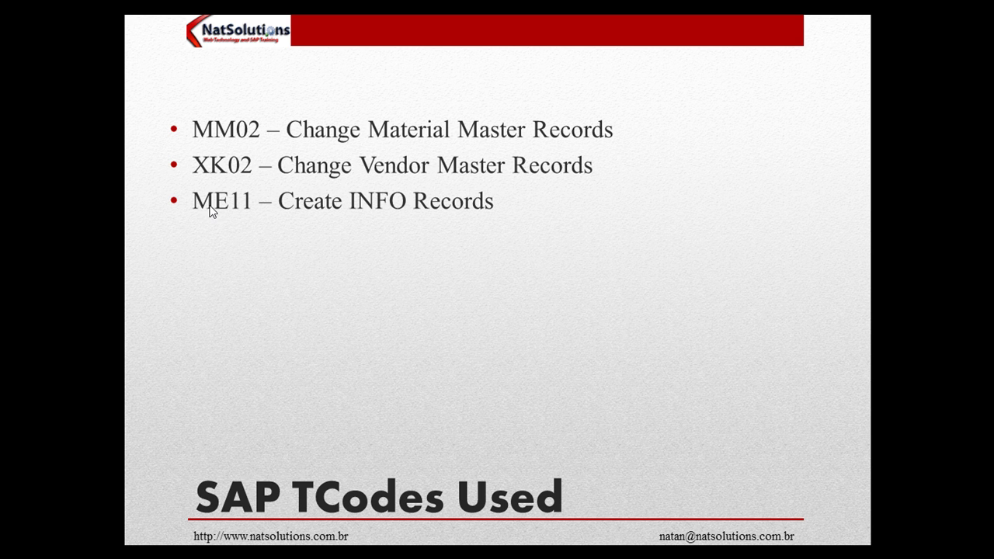
{"action": "left_click", "coordinate": [242, 274]}
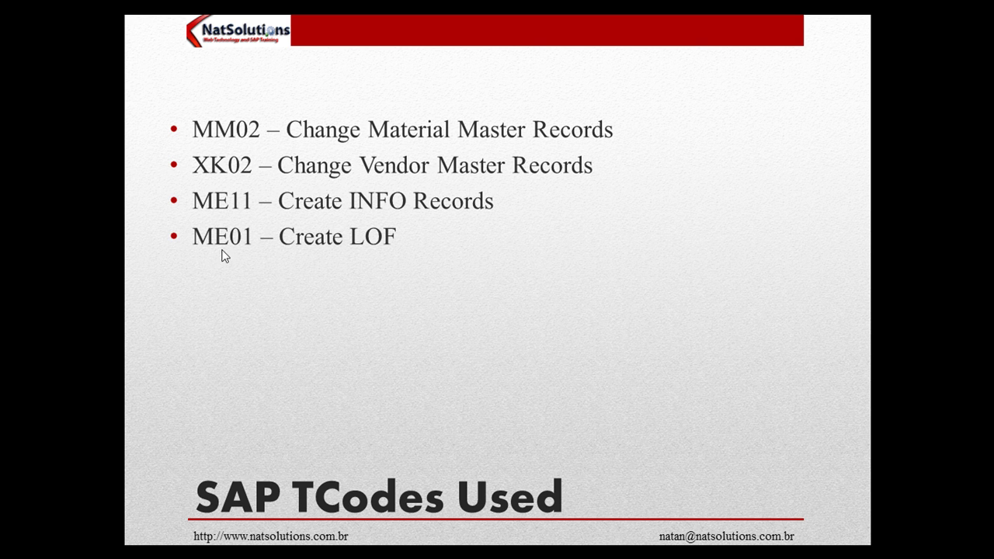
{"action": "left_click", "coordinate": [401, 274]}
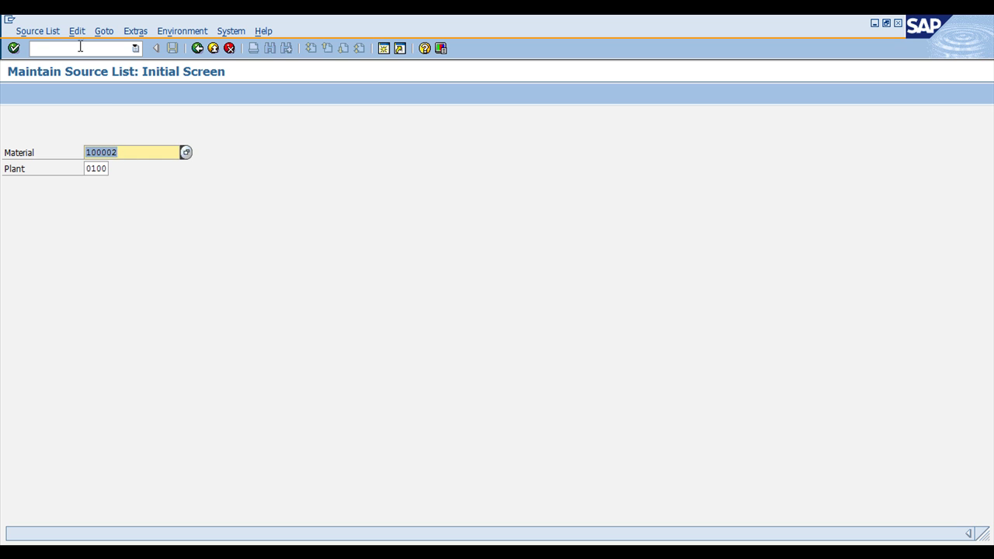
Step: Run transaction /NMMBE to open the stock overview for material 100002
{"action": "left_click", "coordinate": [64, 49]}
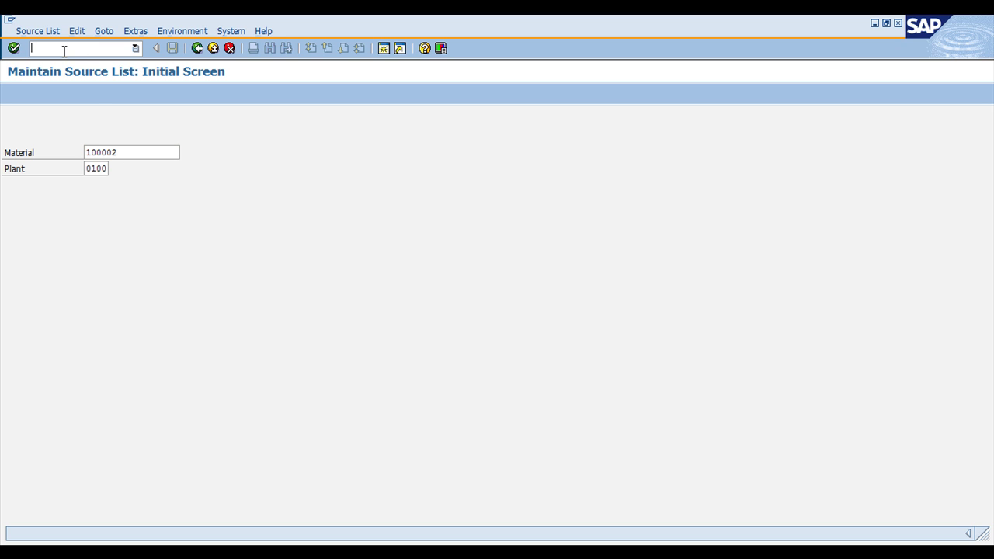
{"action": "type", "text": "/NMMBE"}
{"action": "key", "text": "Return"}
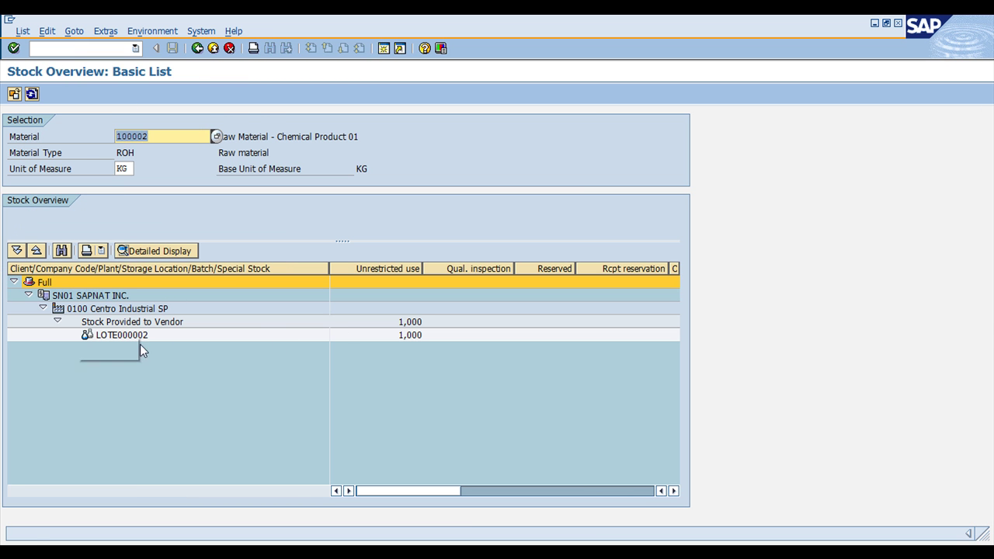
Step: Check the unrestricted-use stock of batch LOTE000002 and inspect the detailed display of Stock Provided to Vendor
{"action": "left_click", "coordinate": [412, 335]}
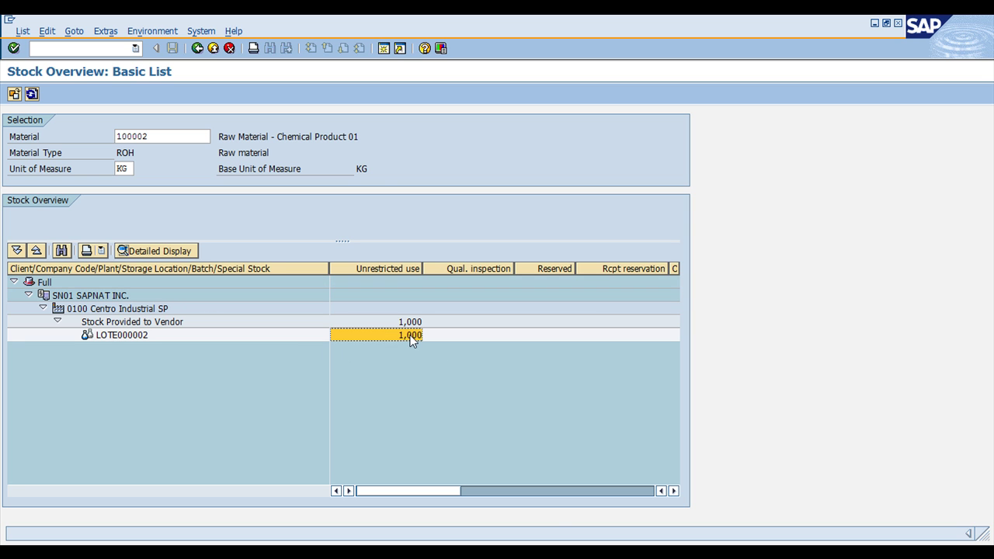
{"action": "left_click", "coordinate": [130, 323]}
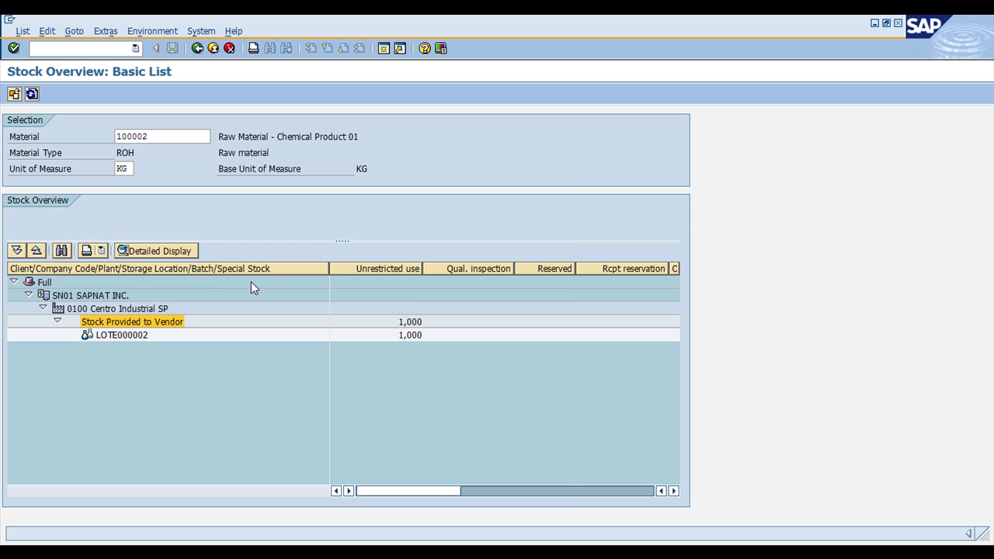
{"action": "left_click", "coordinate": [185, 253]}
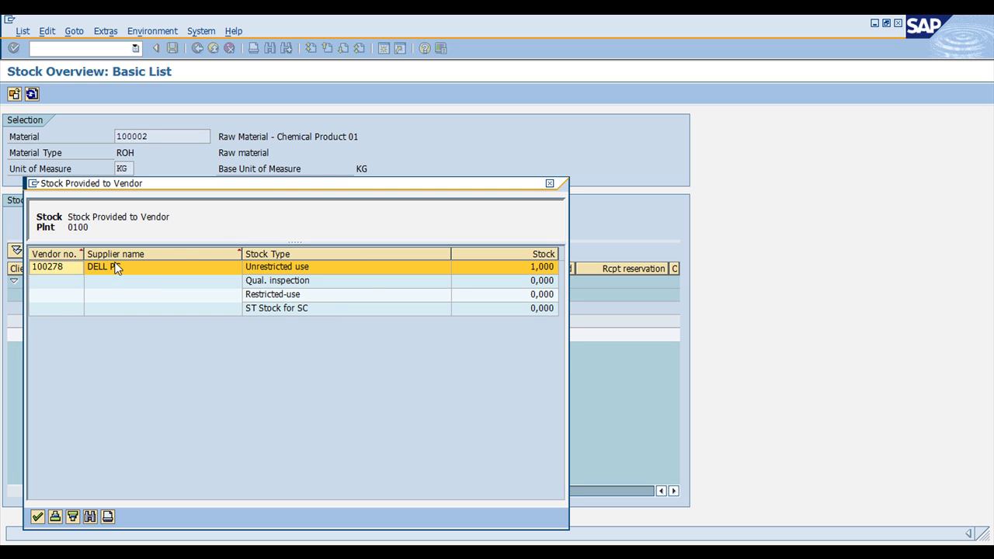
{"action": "left_click", "coordinate": [549, 183]}
{"action": "left_click", "coordinate": [158, 348]}
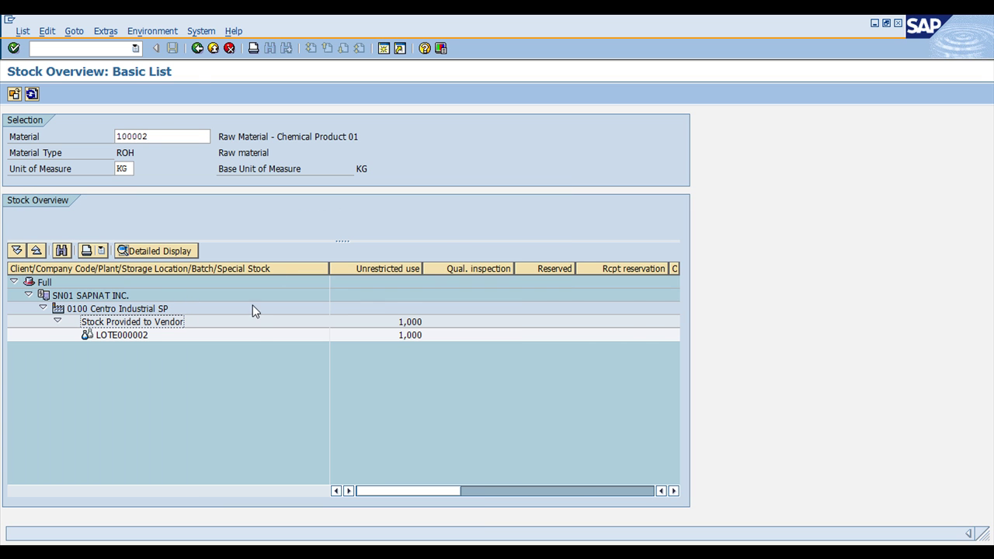
Step: Open the Single-Item, Multi-Level planning transaction for material 100002 with MRP area and plant 0100
{"action": "left_click", "coordinate": [108, 48]}
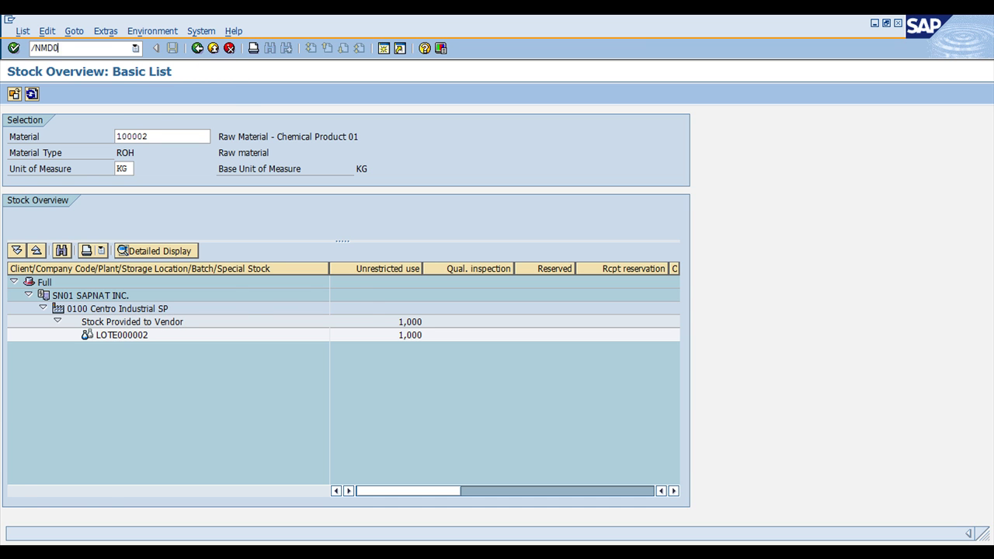
{"action": "key", "text": "Return"}
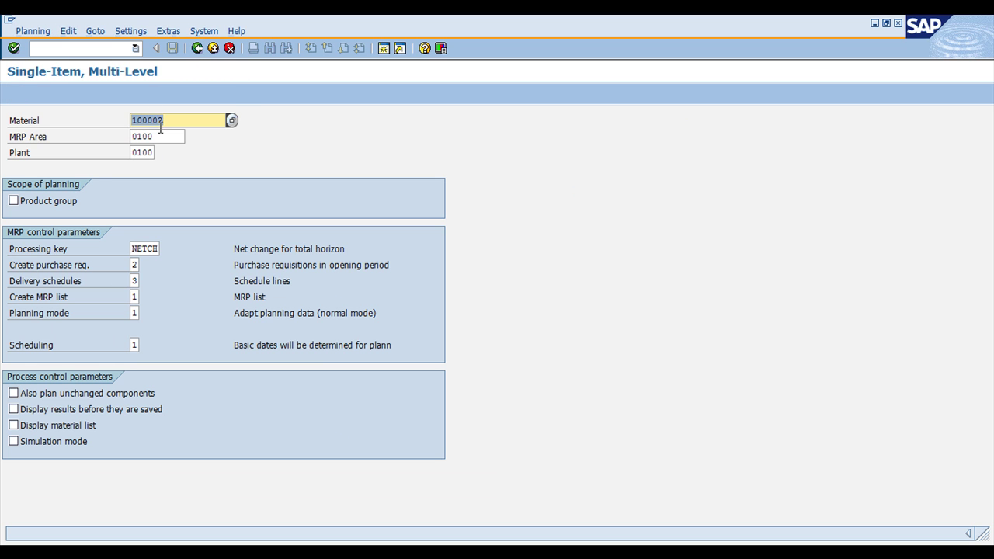
{"action": "key", "text": "Tab"}
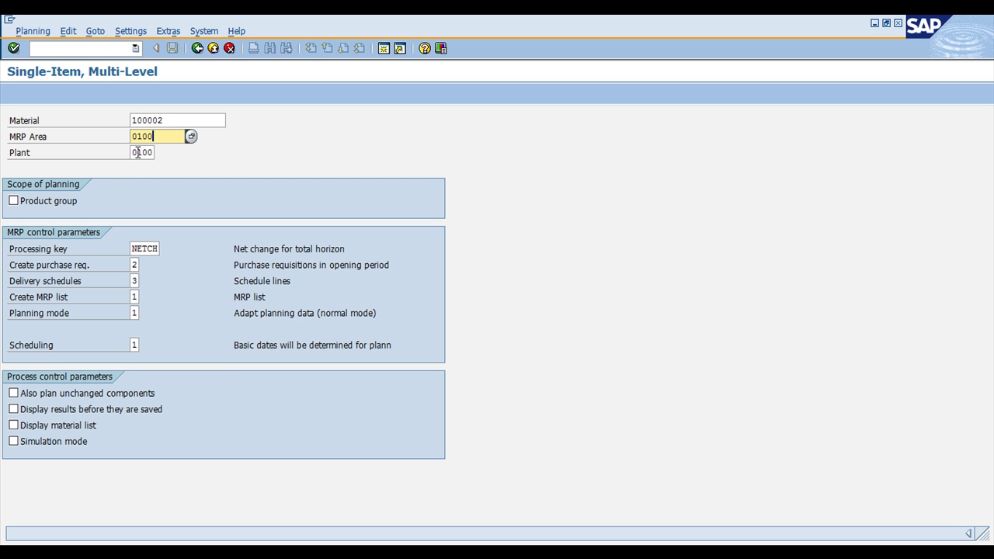
{"action": "key", "text": "Tab"}
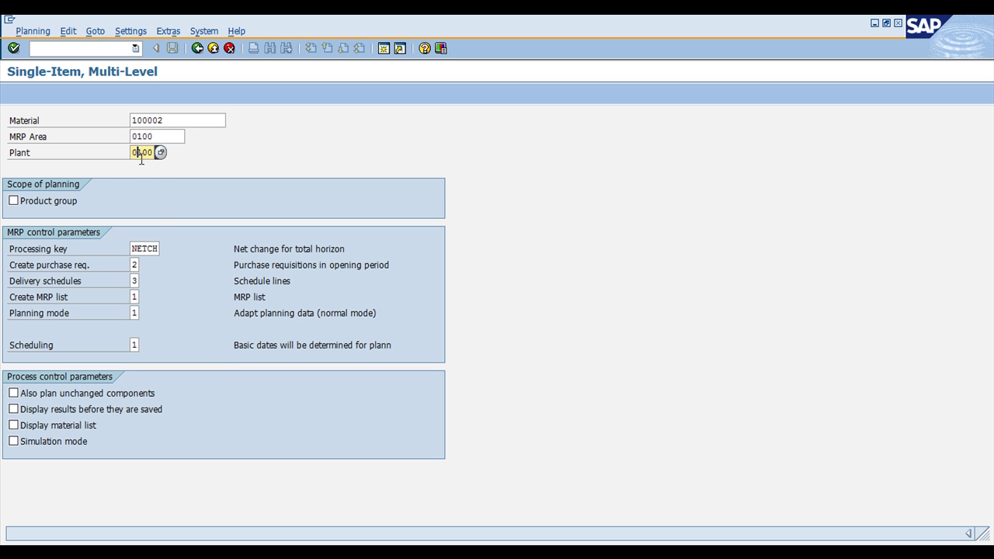
Step: Set Create purchase req. to 1, Purchase requisitions, and Delivery schedules to 1, No schedule lines
{"action": "left_click", "coordinate": [151, 250]}
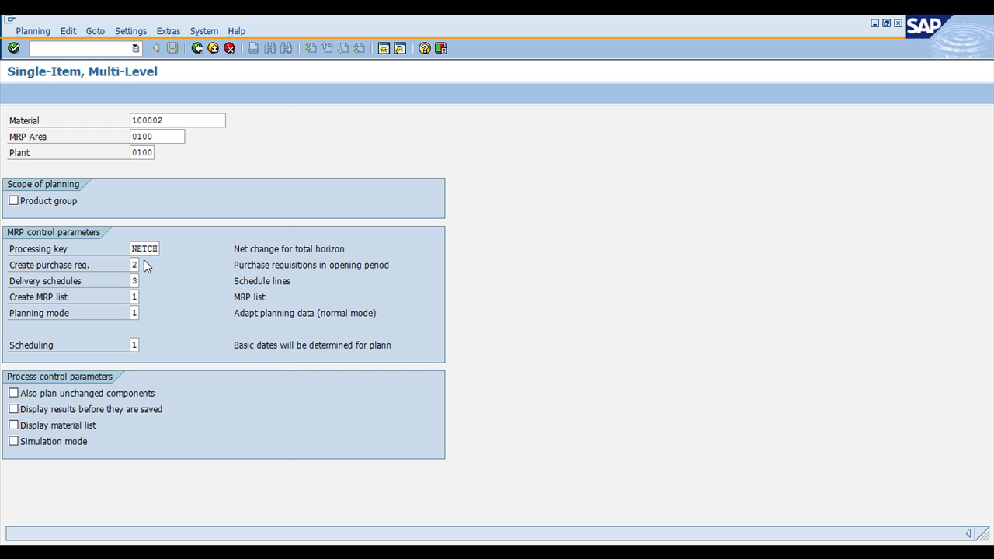
{"action": "left_click", "coordinate": [145, 265]}
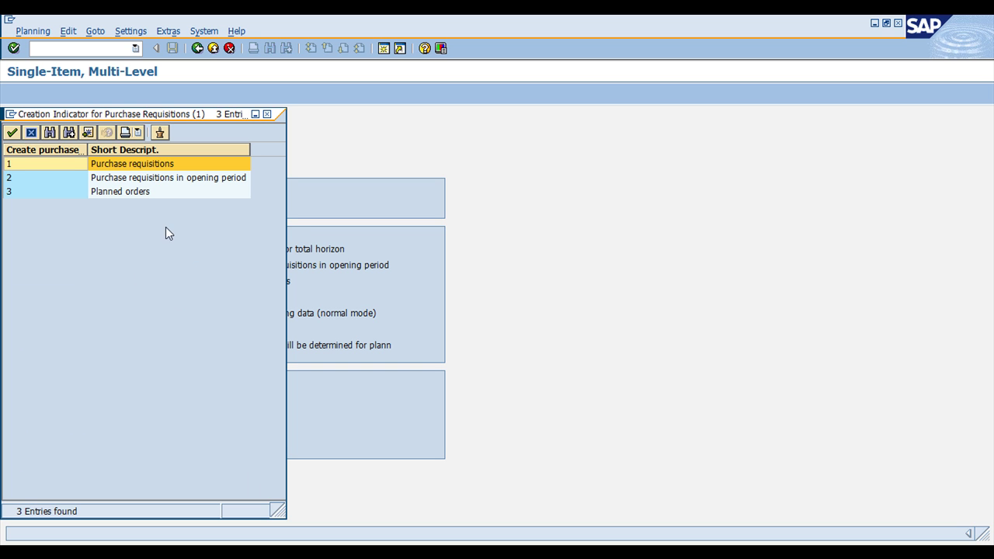
{"action": "double_click", "coordinate": [115, 165]}
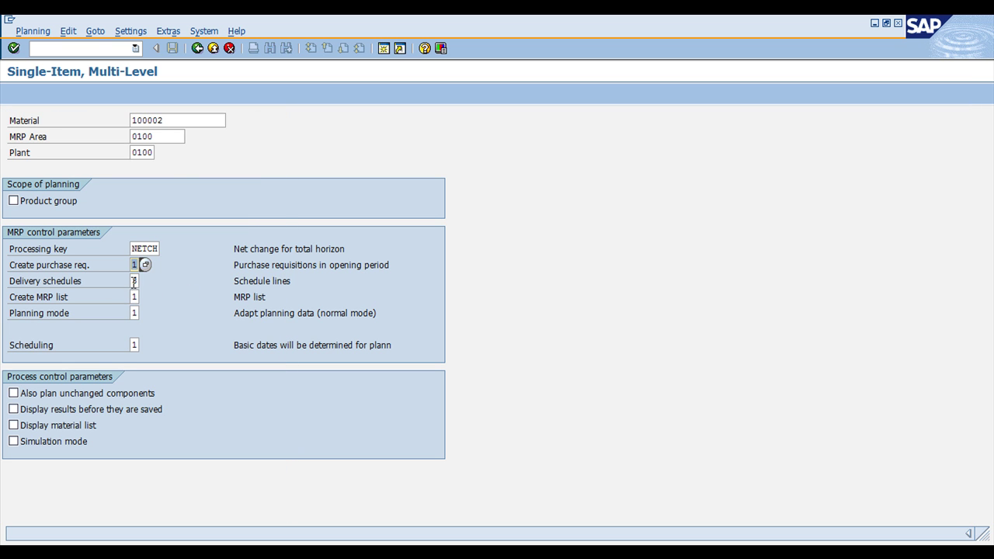
{"action": "left_click", "coordinate": [146, 282]}
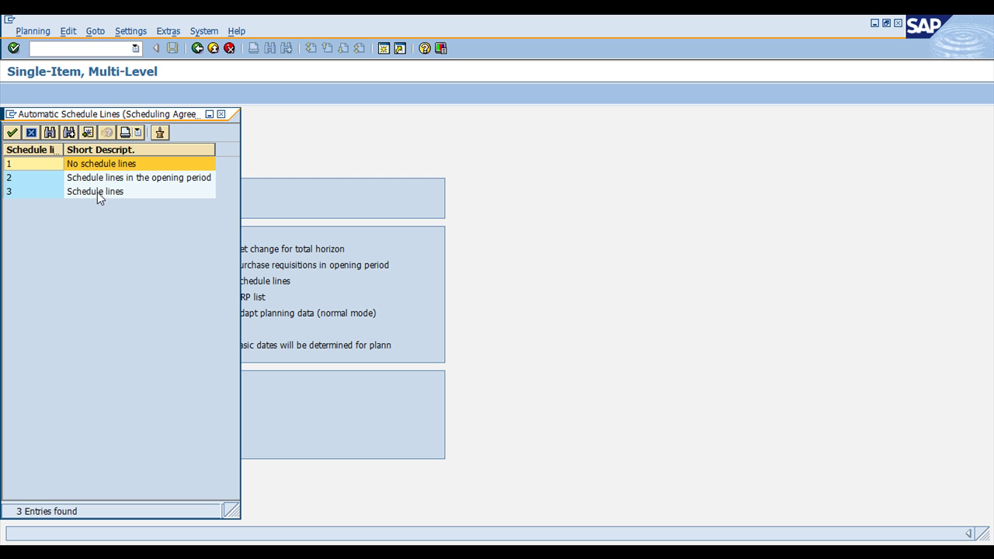
{"action": "double_click", "coordinate": [90, 165]}
{"action": "key", "text": "Tab"}
Step: Review the Create MRP list options without changing them, and set the planning mode to 3, Delete and recreate planning data
{"action": "left_click", "coordinate": [143, 298]}
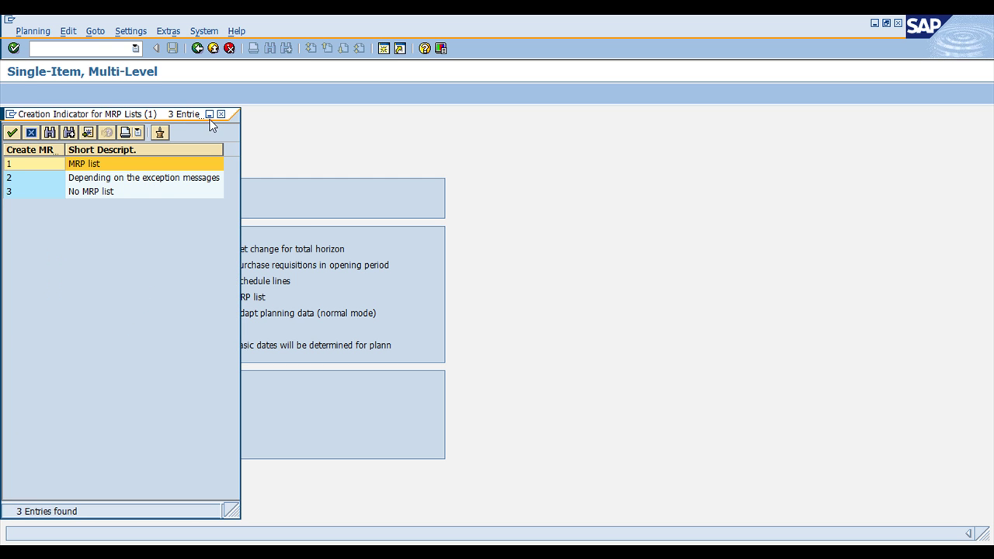
{"action": "left_click", "coordinate": [231, 114]}
{"action": "left_click", "coordinate": [140, 316]}
{"action": "left_click", "coordinate": [144, 314]}
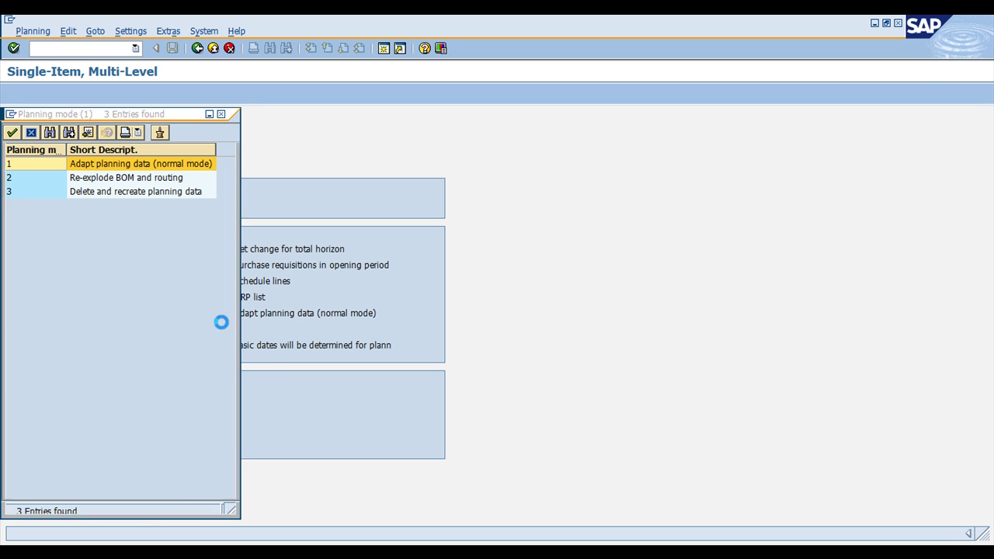
{"action": "left_click", "coordinate": [96, 193]}
{"action": "double_click", "coordinate": [104, 192]}
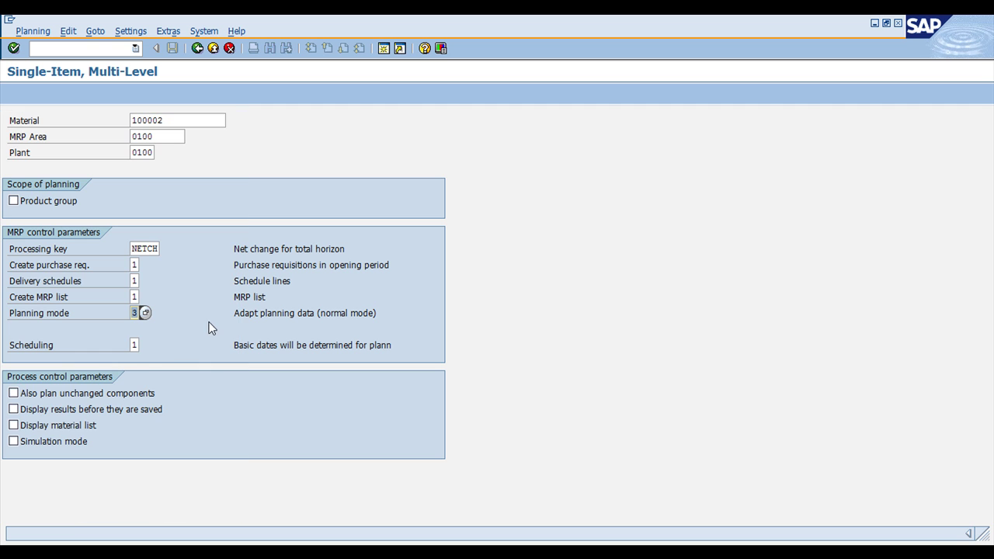
Step: Enable Display results before they are saved and run the MRP for material 100002 in plant 0100
{"action": "left_click", "coordinate": [14, 409]}
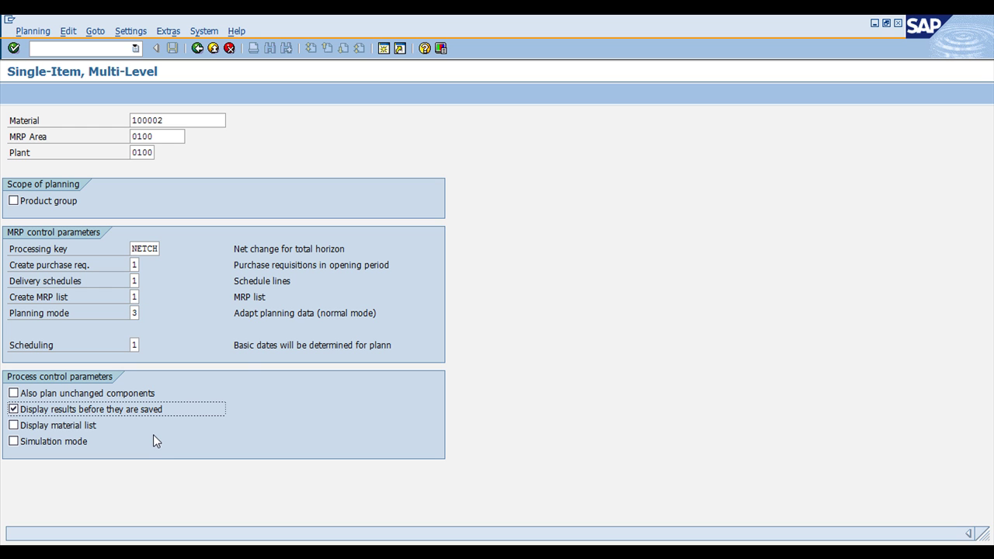
{"action": "key", "text": "Return"}
{"action": "key", "text": "Return"}
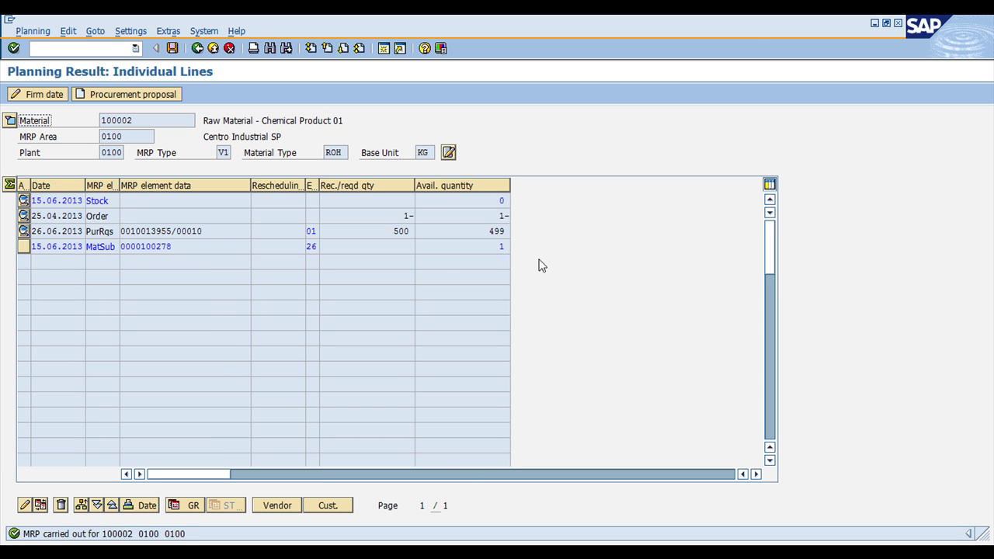
Step: Check the stock, subcontracting and purchase requisition lines of the planning result, and save it before returning to the initial screen
{"action": "left_click", "coordinate": [484, 201]}
{"action": "left_click", "coordinate": [186, 248]}
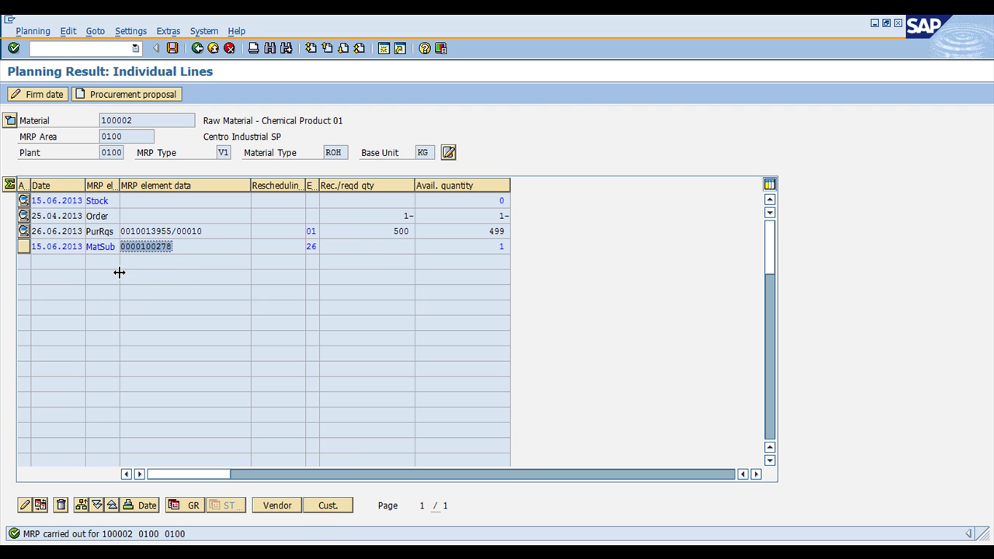
{"action": "left_click", "coordinate": [140, 232]}
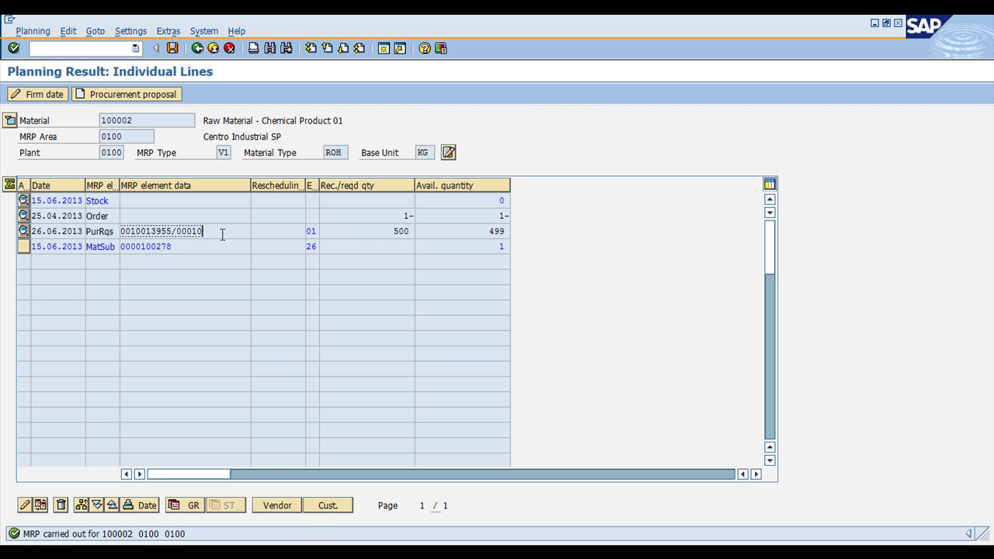
{"action": "left_click_drag", "start_coordinate": [140, 232], "coordinate": [172, 231]}
{"action": "double_click", "coordinate": [495, 231]}
{"action": "left_click", "coordinate": [173, 49]}
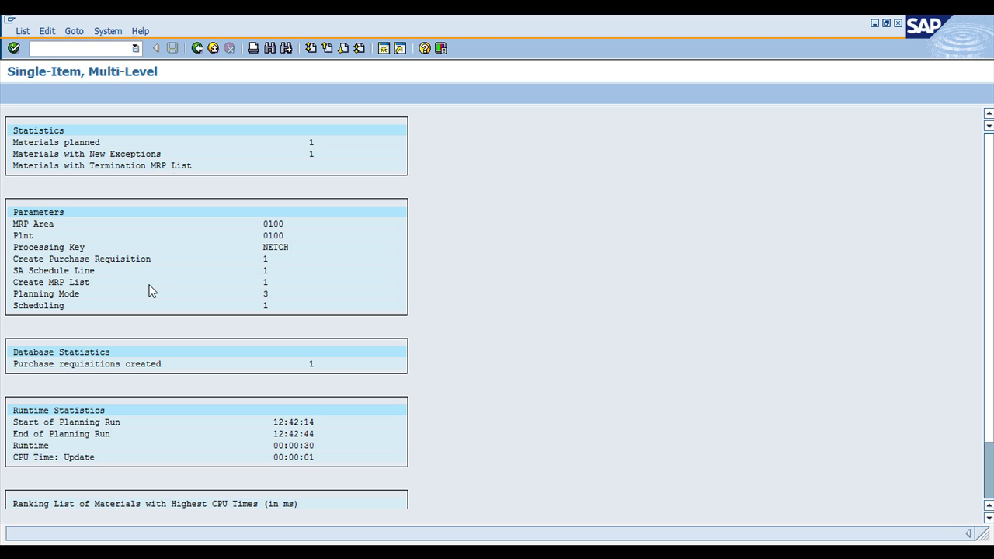
{"action": "left_click", "coordinate": [199, 48]}
Step: Run transaction /nmd04 to display the stock/requirements list for material 100002 in plant 0100
{"action": "left_click", "coordinate": [80, 49]}
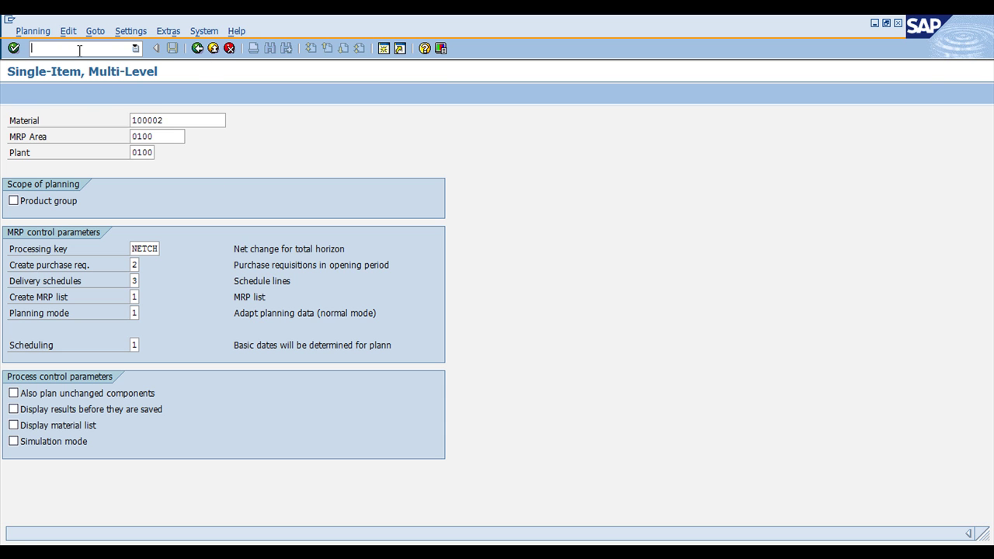
{"action": "type", "text": "/nmd04"}
{"action": "key", "text": "Return"}
{"action": "key", "text": "Return"}
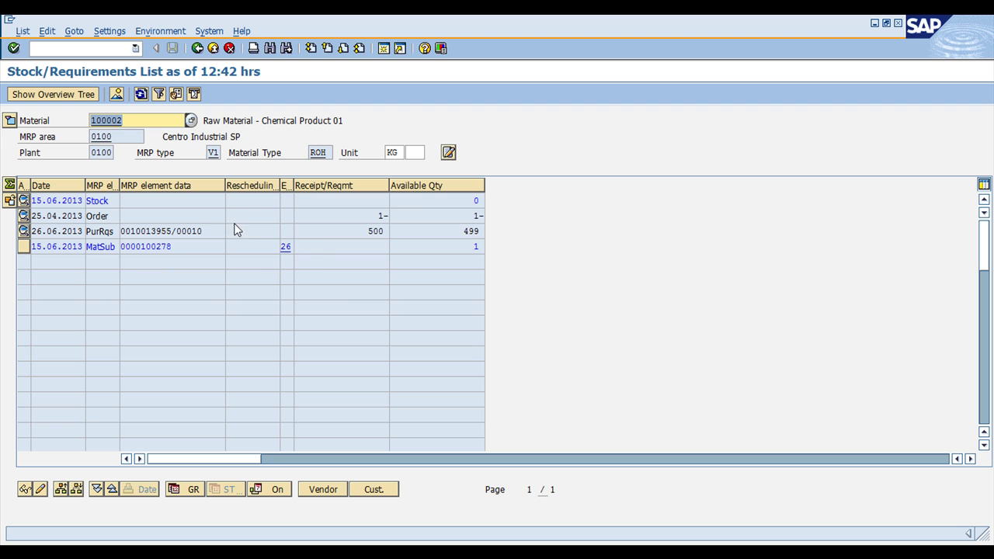
Step: Open the additional data of the PurRqs line in the stock/requirements list and check the vendor assigned to it
{"action": "double_click", "coordinate": [157, 231]}
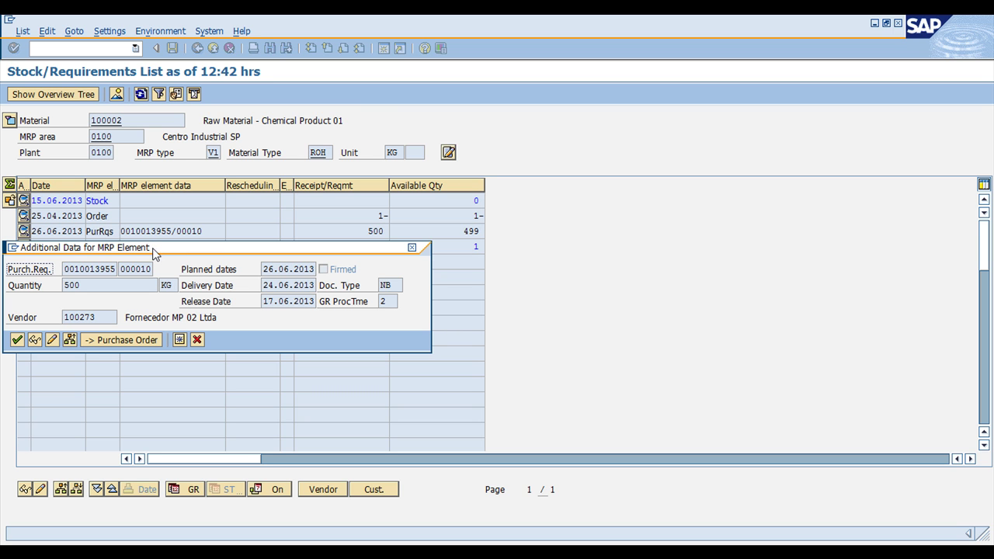
{"action": "left_click_drag", "start_coordinate": [98, 319], "coordinate": [3, 325]}
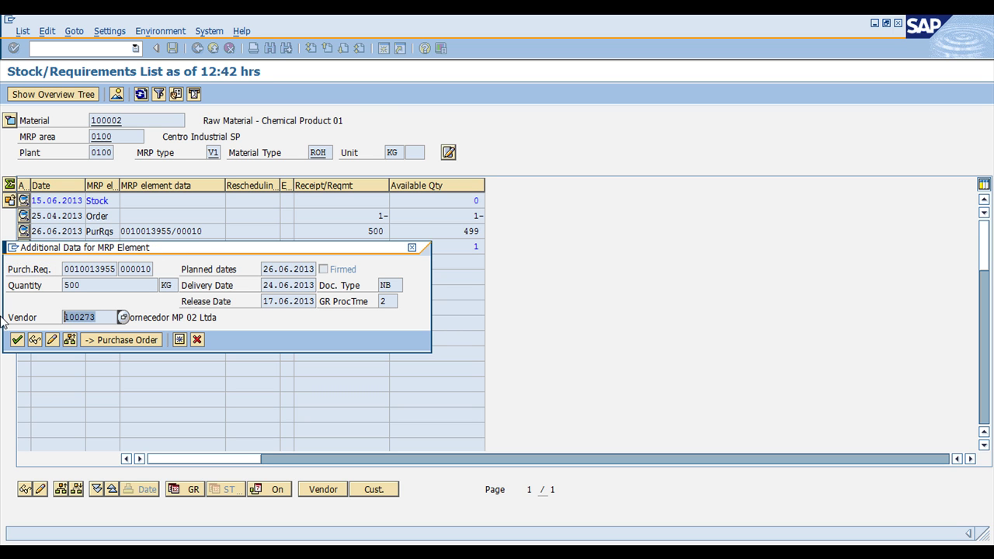
{"action": "left_click", "coordinate": [104, 318]}
{"action": "left_click_drag", "start_coordinate": [104, 318], "coordinate": [5, 317]}
{"action": "left_click", "coordinate": [106, 320]}
Step: Display the requisition of the PurRqs line, check its delivery address, contact person and MRP controller data, and return to the list's initial screen
{"action": "left_click", "coordinate": [34, 339]}
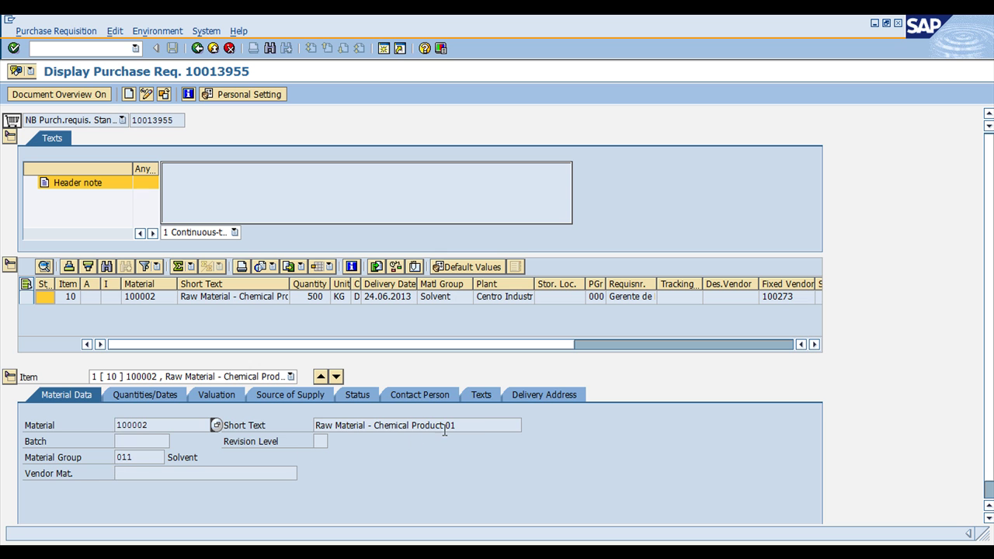
{"action": "left_click", "coordinate": [546, 396]}
{"action": "left_click", "coordinate": [466, 394]}
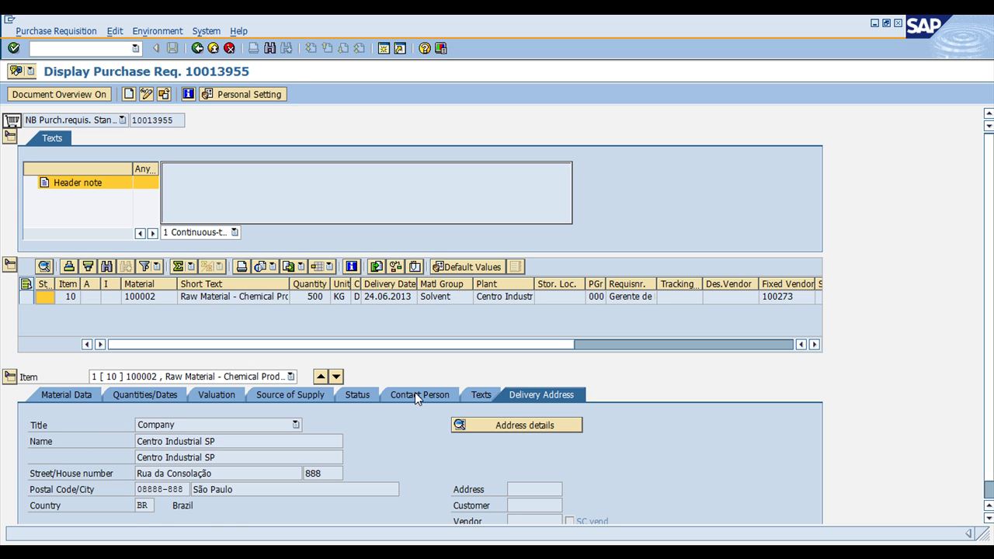
{"action": "left_click", "coordinate": [414, 394]}
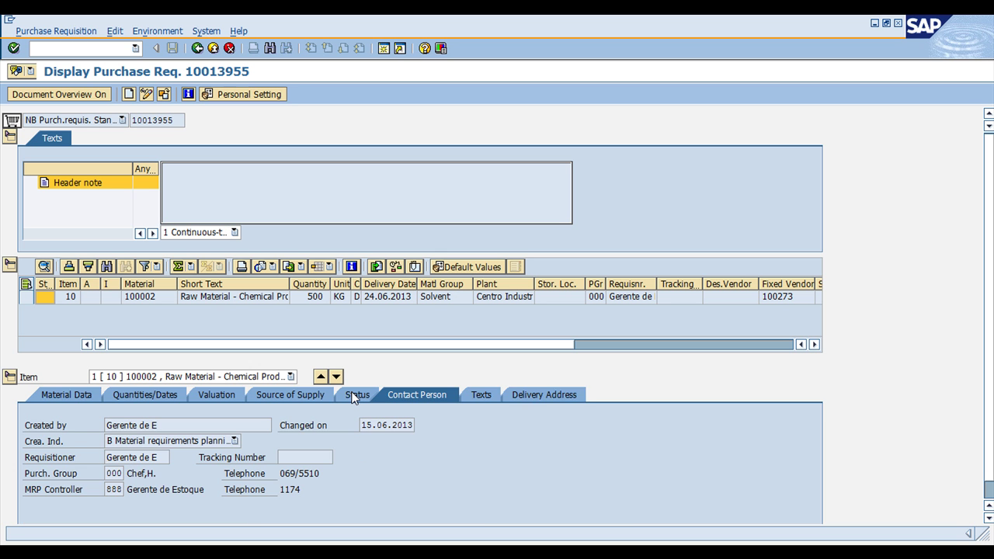
{"action": "left_click", "coordinate": [353, 395]}
{"action": "left_click", "coordinate": [392, 396]}
{"action": "left_click", "coordinate": [129, 490]}
{"action": "left_click_drag", "start_coordinate": [109, 489], "coordinate": [177, 496]}
{"action": "left_click", "coordinate": [197, 49]}
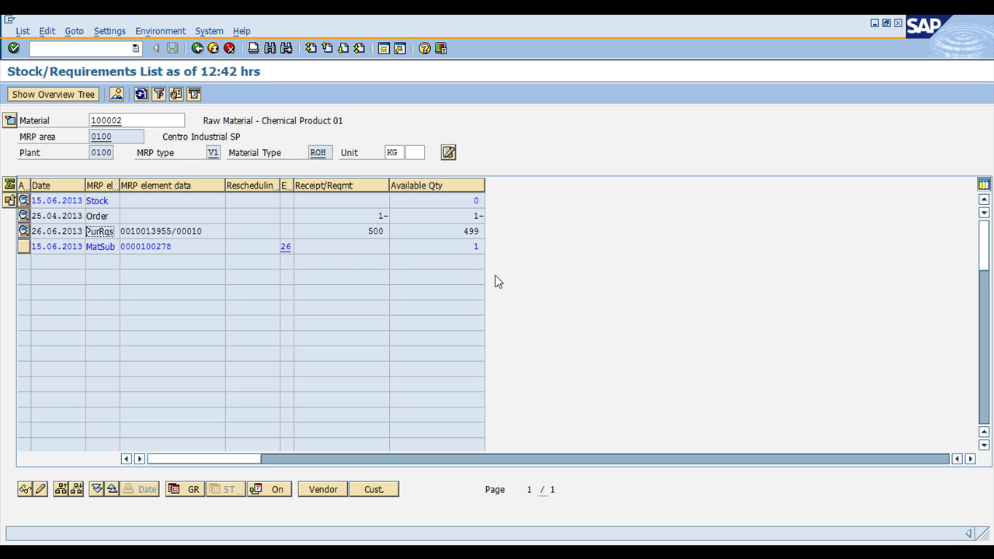
{"action": "left_click", "coordinate": [196, 51]}
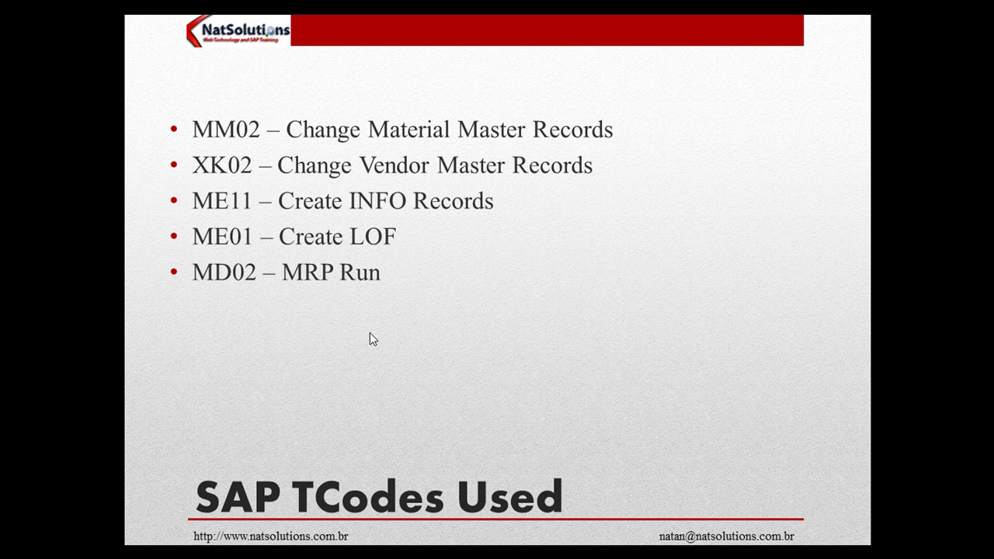
{"action": "left_click", "coordinate": [370, 333]}
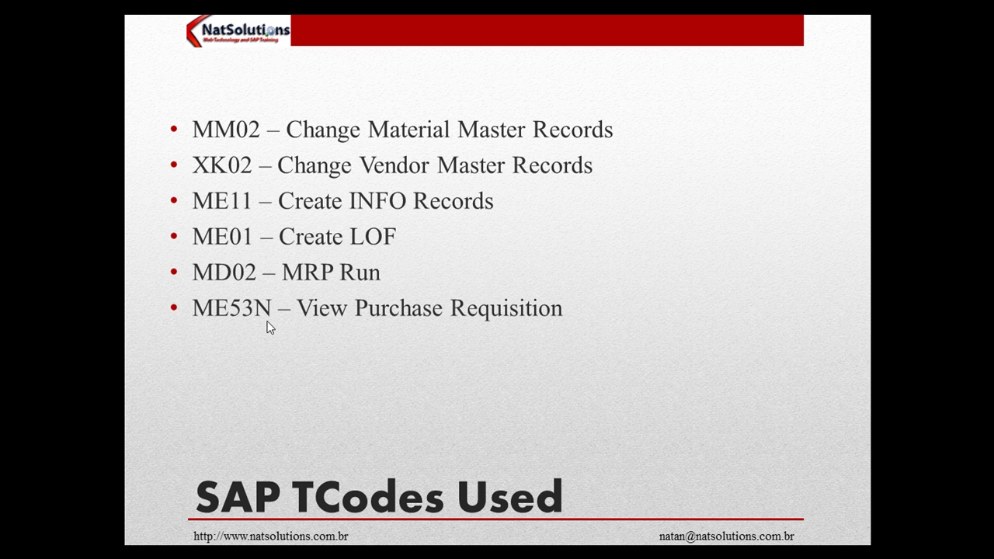
{"action": "left_click", "coordinate": [355, 323]}
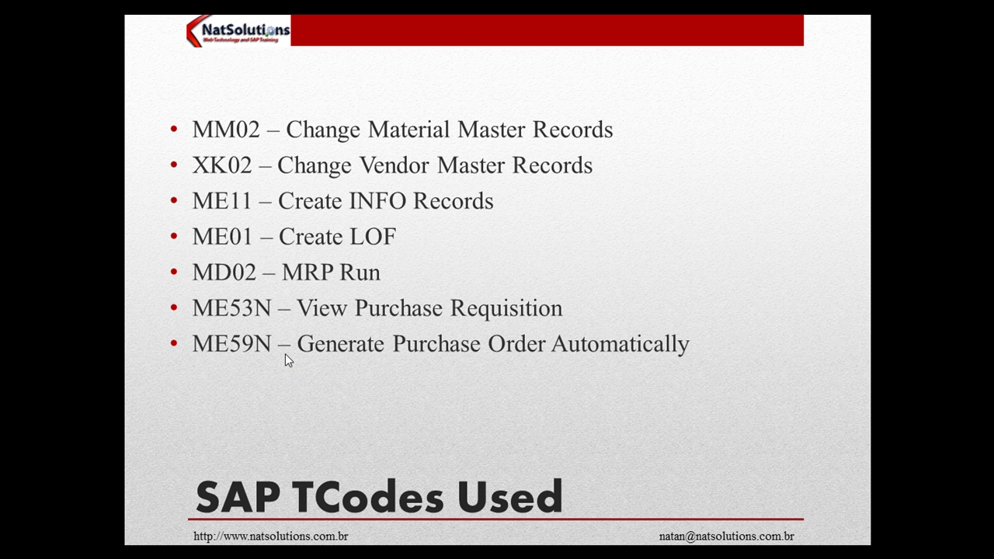
Step: Switch back to SAP and run transaction /NME59N for the automatic creation of purchase orders from requisitions
{"action": "key", "text": "alt+Tab"}
{"action": "left_click", "coordinate": [105, 48]}
{"action": "type", "text": "/NME59N"}
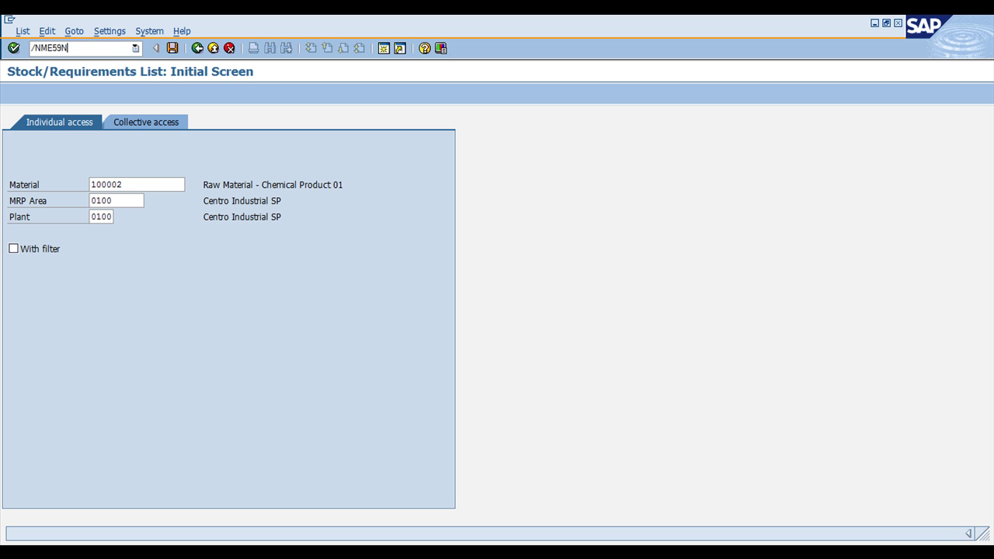
{"action": "key", "text": "Return"}
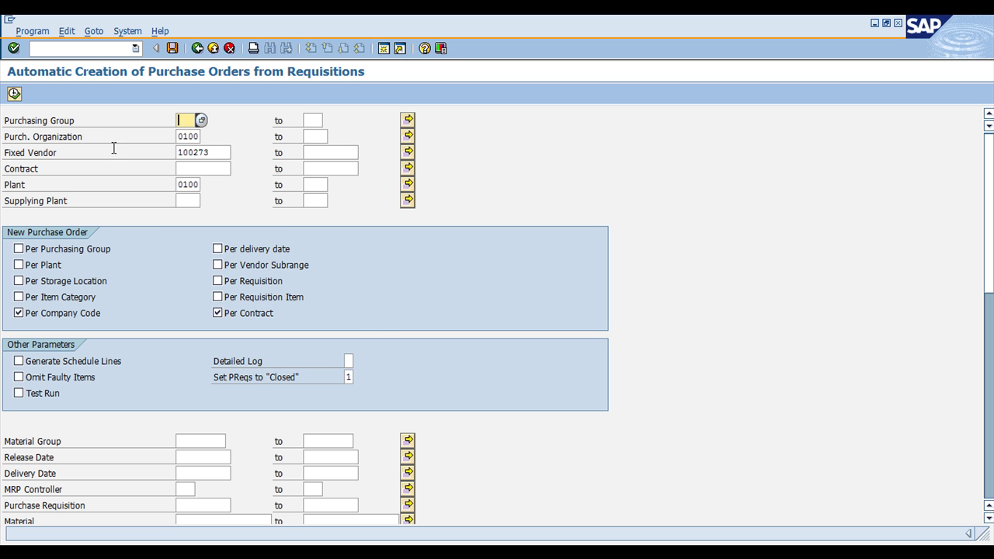
Step: Check the purchasing organization and fixed vendor criteria, and generate new purchase orders Per Requisition instead of Per Company Code and Per Contract
{"action": "left_click", "coordinate": [195, 138]}
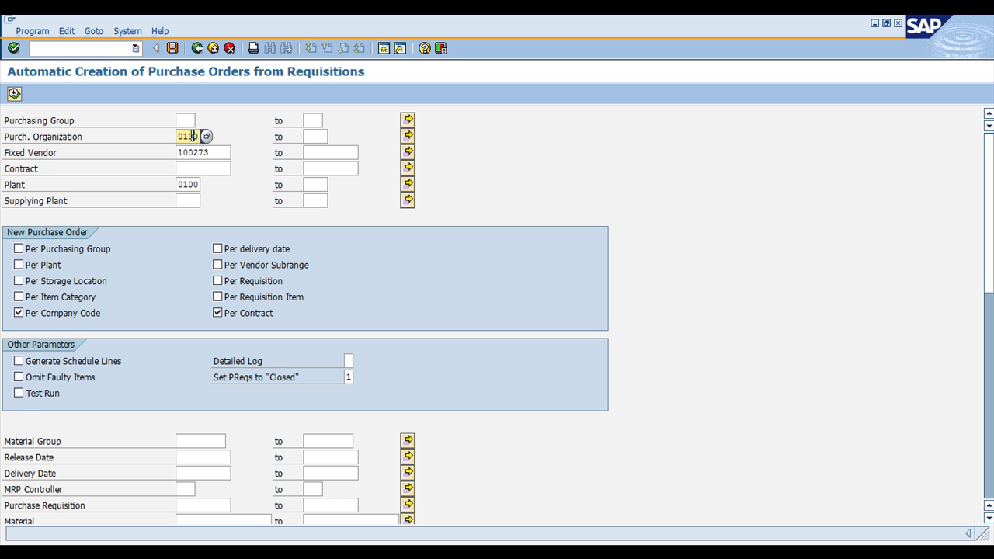
{"action": "left_click", "coordinate": [218, 153]}
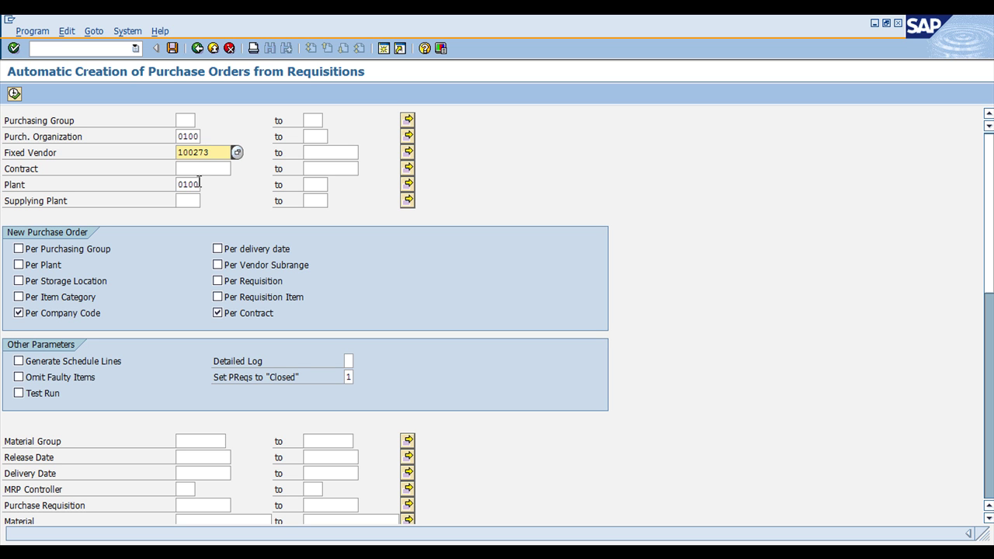
{"action": "key", "text": "shift+Home"}
{"action": "left_click", "coordinate": [208, 159]}
{"action": "left_click_drag", "start_coordinate": [208, 153], "coordinate": [127, 165]}
{"action": "left_click", "coordinate": [19, 313]}
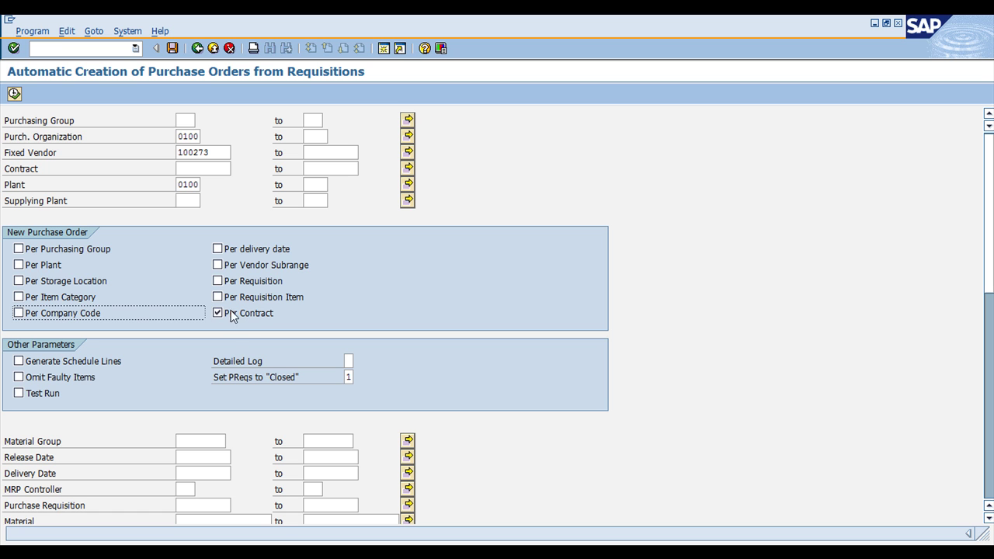
{"action": "left_click", "coordinate": [218, 281]}
{"action": "left_click", "coordinate": [218, 314]}
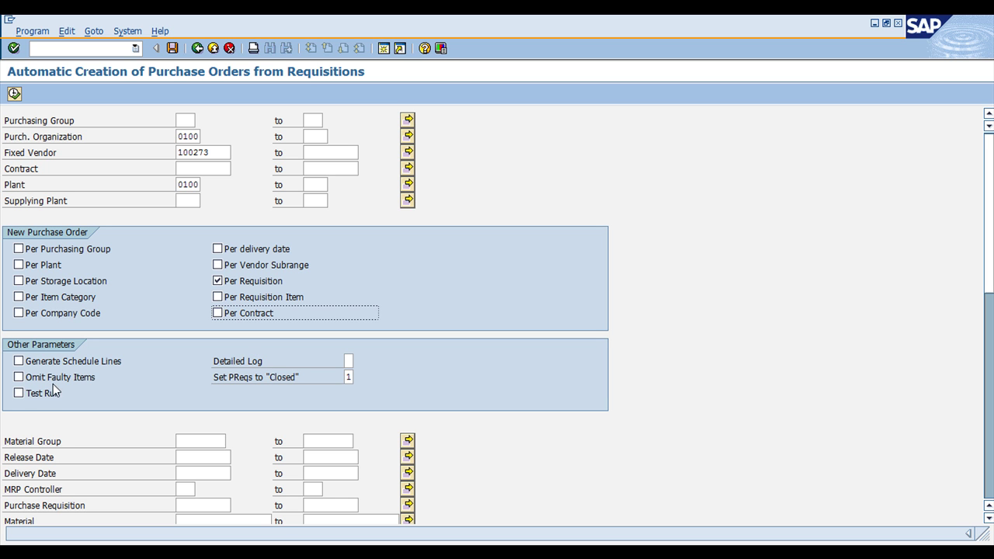
Step: Set Detailed Log to 2 (All Messages) and Set PReqs to "Closed" to 2 (Always)
{"action": "left_click", "coordinate": [348, 363]}
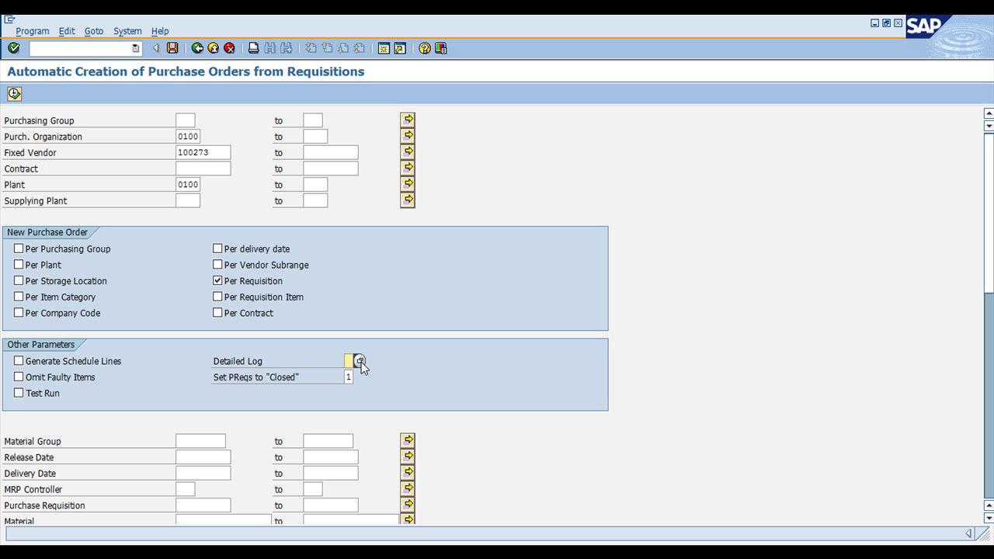
{"action": "left_click", "coordinate": [359, 362]}
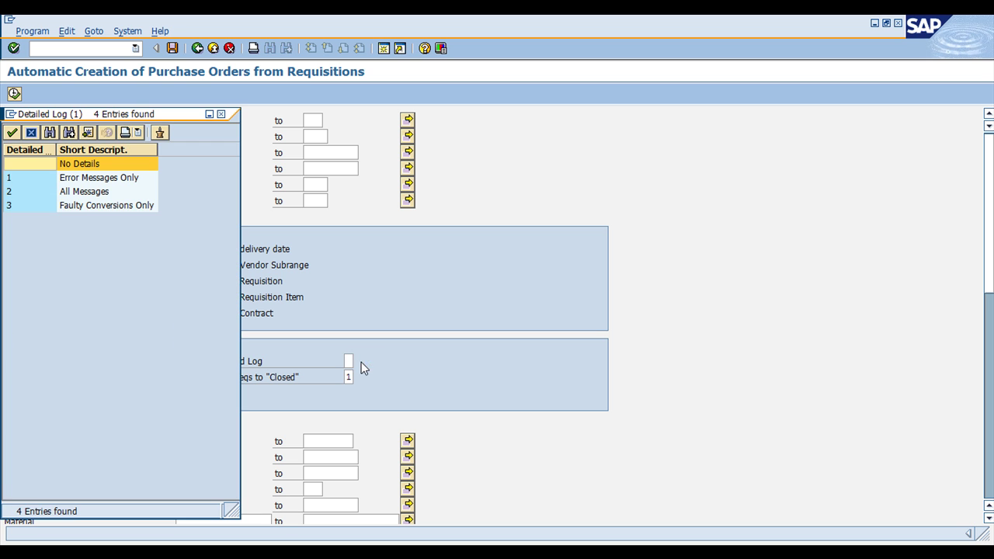
{"action": "left_click", "coordinate": [79, 194]}
{"action": "double_click", "coordinate": [22, 192]}
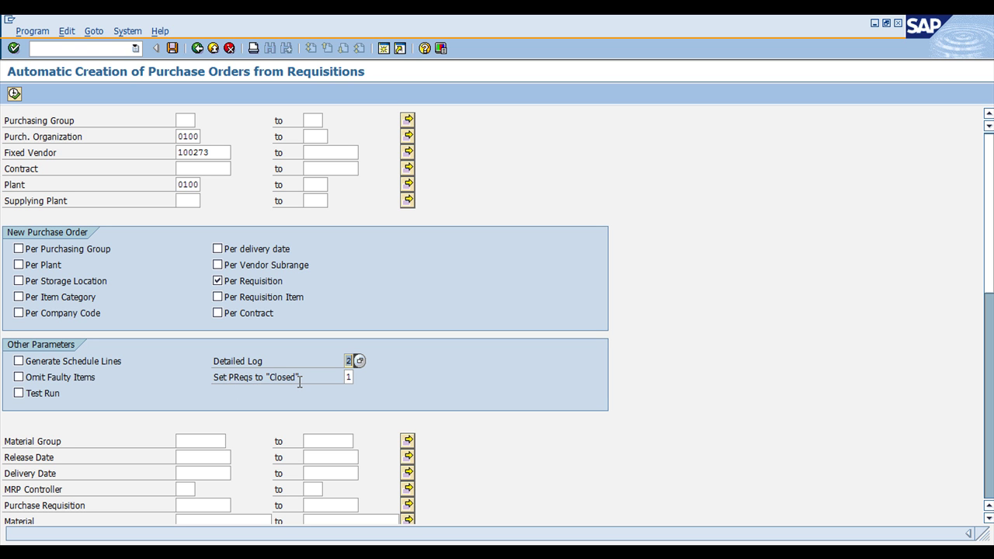
{"action": "left_click", "coordinate": [351, 379]}
{"action": "left_click", "coordinate": [359, 379]}
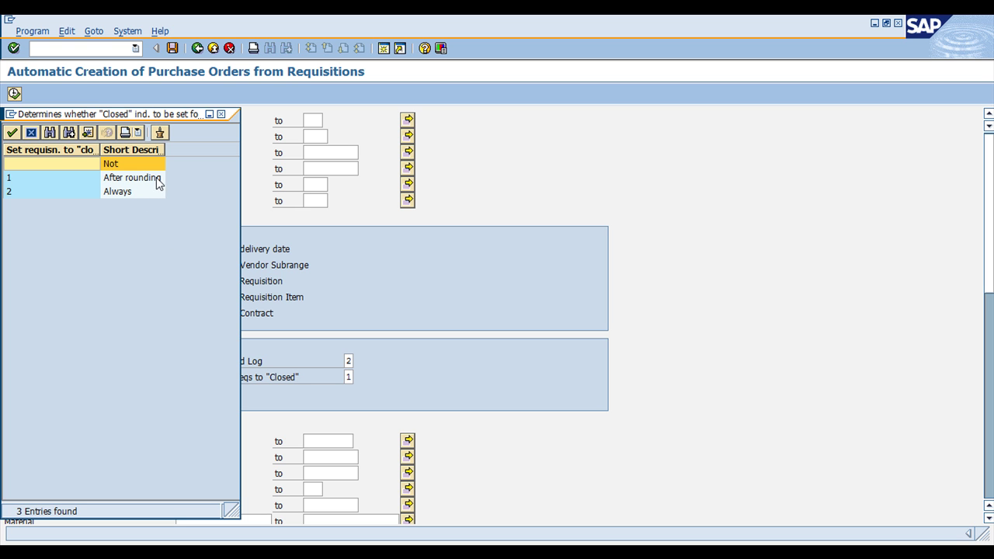
{"action": "double_click", "coordinate": [30, 195]}
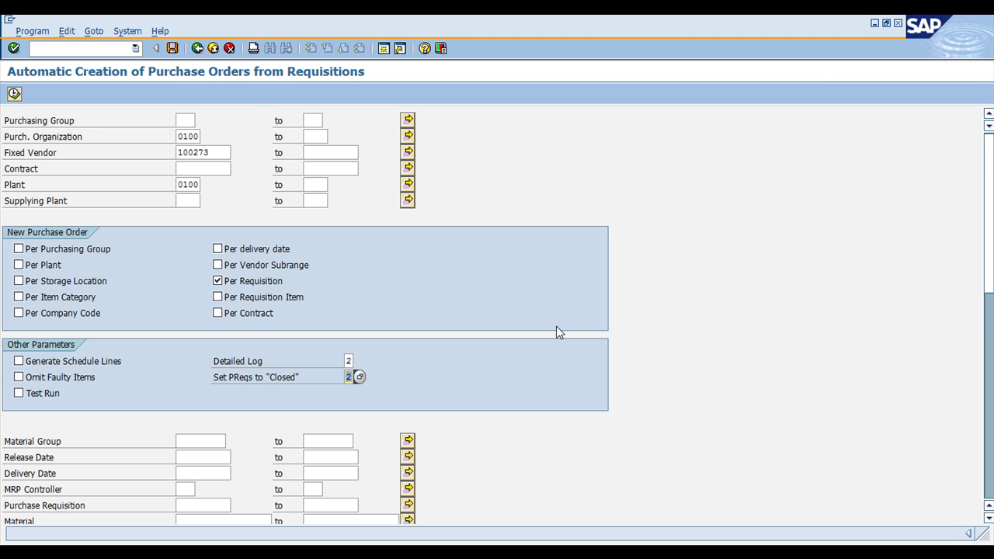
Step: Review the remaining selection criteria and execute the automatic purchase order creation
{"action": "scroll", "coordinate": [541, 450], "scroll_direction": "down", "scroll_amount": 10}
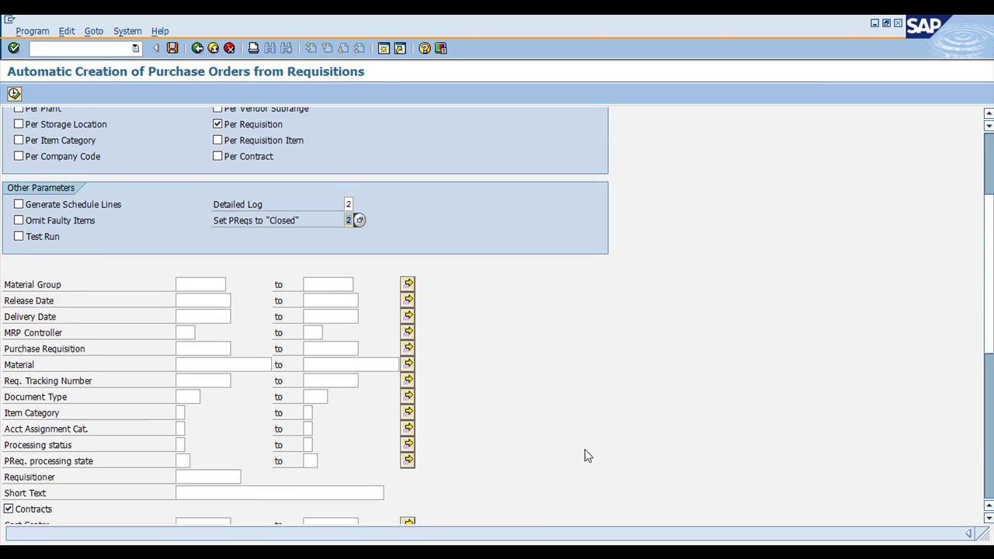
{"action": "scroll", "coordinate": [590, 460], "scroll_direction": "down", "scroll_amount": 3}
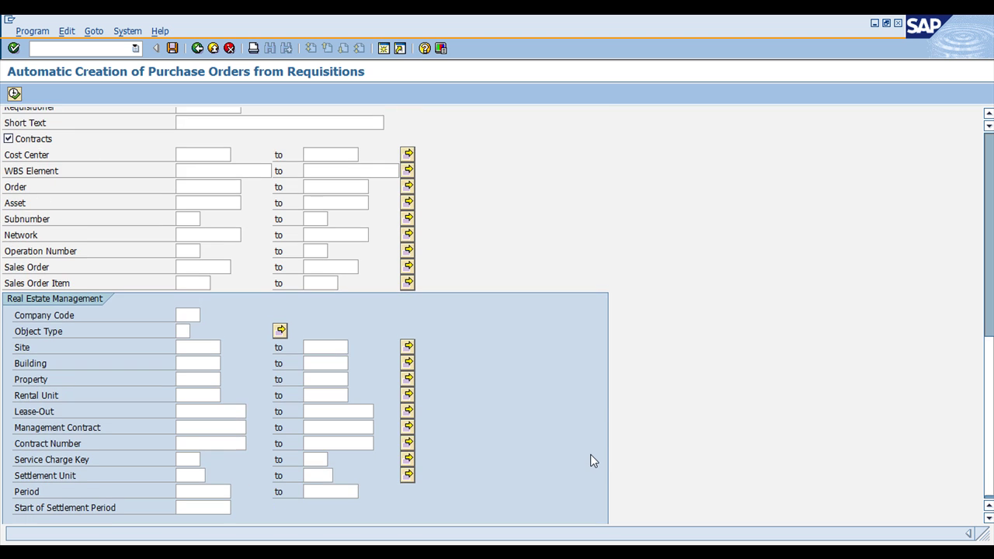
{"action": "scroll", "coordinate": [122, 370], "scroll_direction": "up", "scroll_amount": 4}
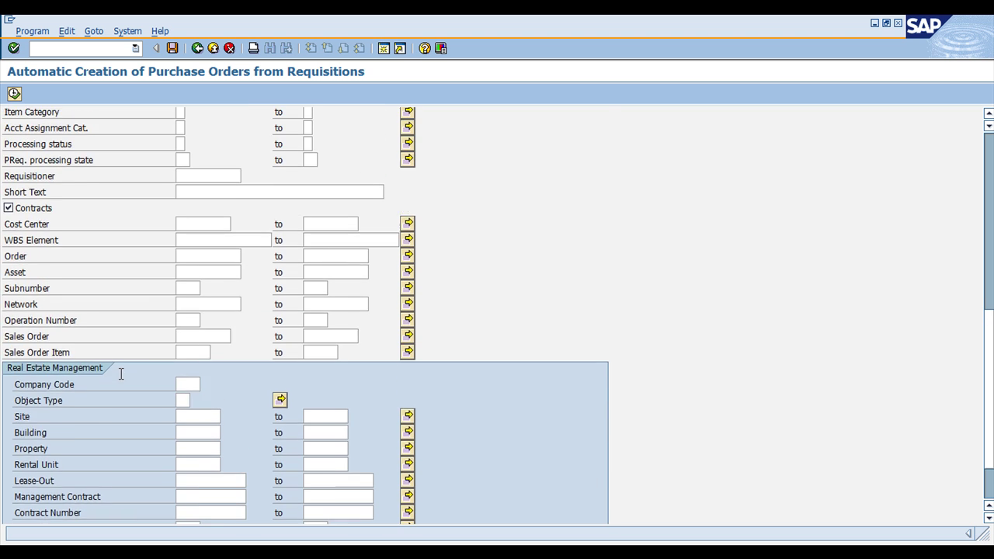
{"action": "scroll", "coordinate": [139, 398], "scroll_direction": "up", "scroll_amount": 7}
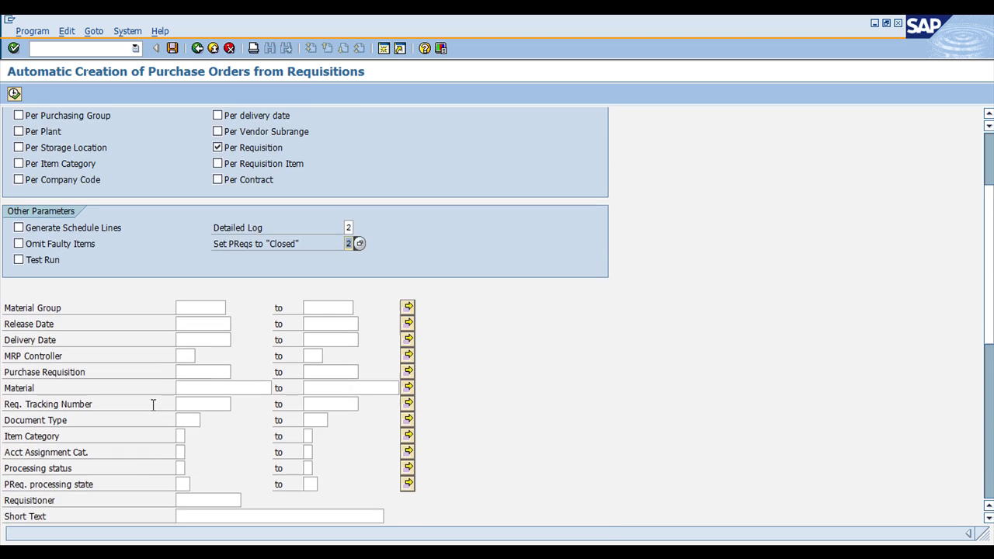
{"action": "scroll", "coordinate": [153, 404], "scroll_direction": "up", "scroll_amount": 1}
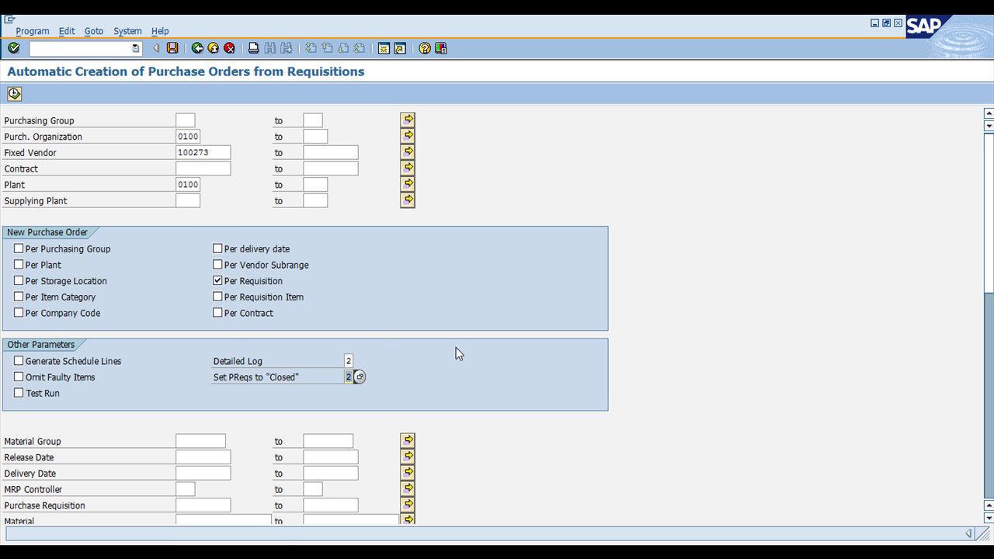
{"action": "left_click", "coordinate": [14, 93]}
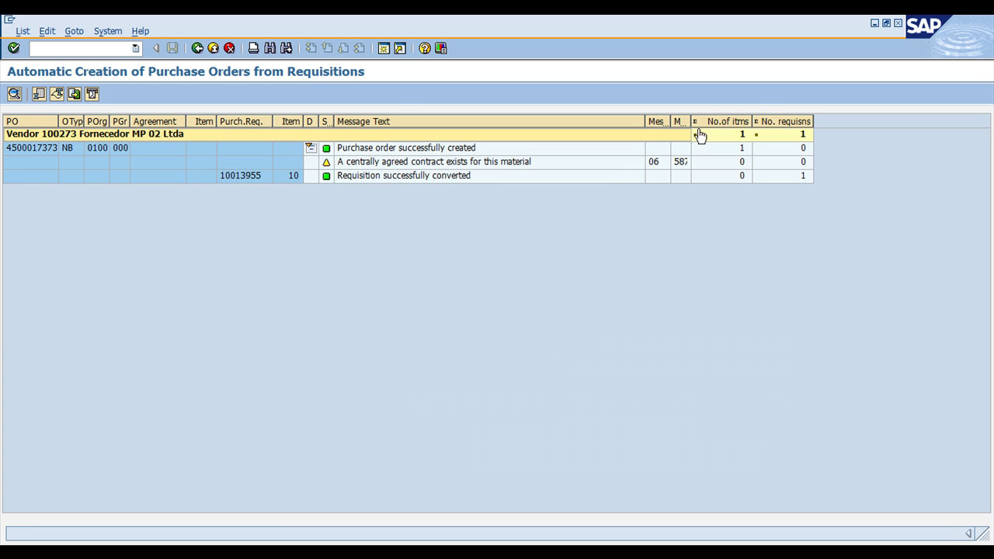
Step: Widen the message number column, check the purchase order and requisition entries in the log, and open the created purchase order
{"action": "left_click_drag", "start_coordinate": [691, 122], "coordinate": [708, 121]}
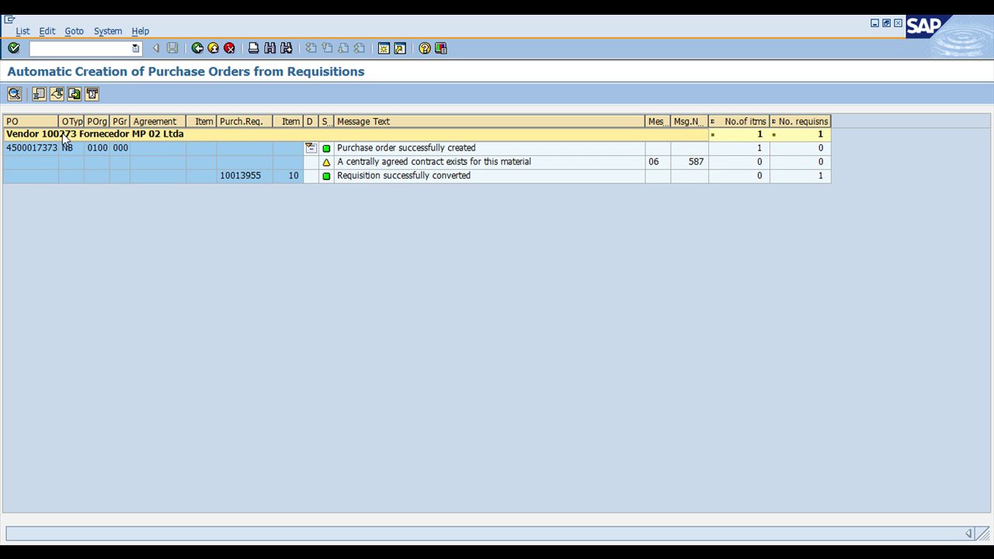
{"action": "left_click", "coordinate": [34, 148]}
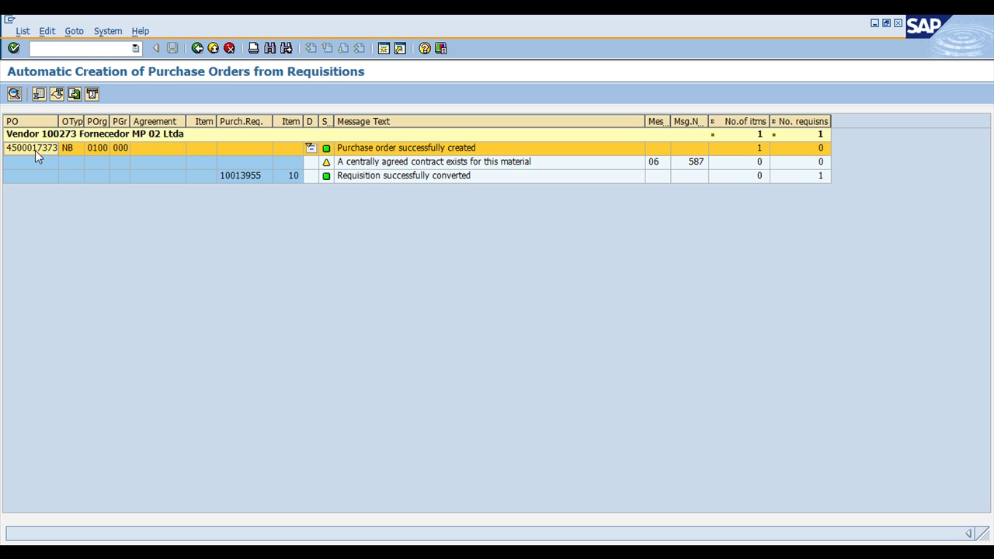
{"action": "left_click", "coordinate": [96, 148]}
{"action": "left_click", "coordinate": [248, 176]}
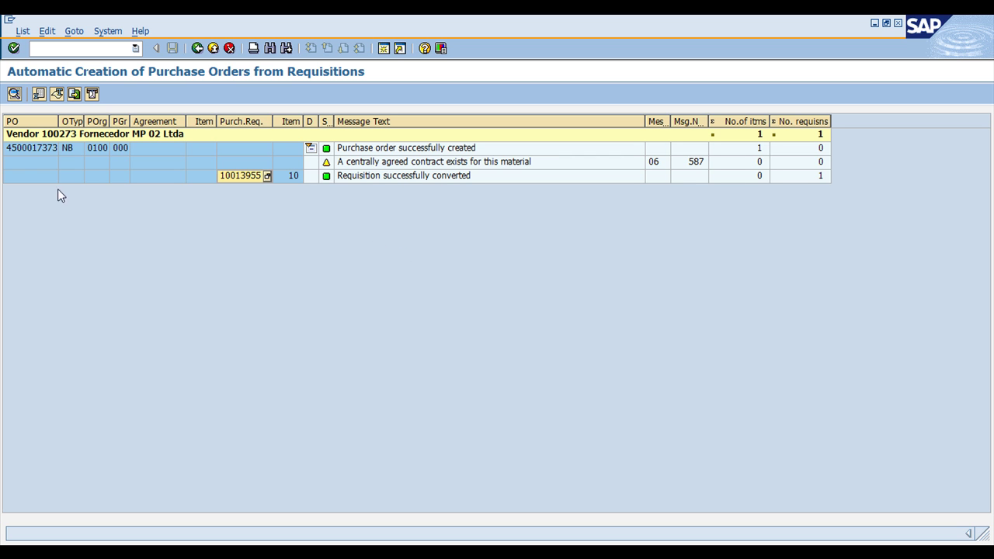
{"action": "left_click", "coordinate": [36, 151]}
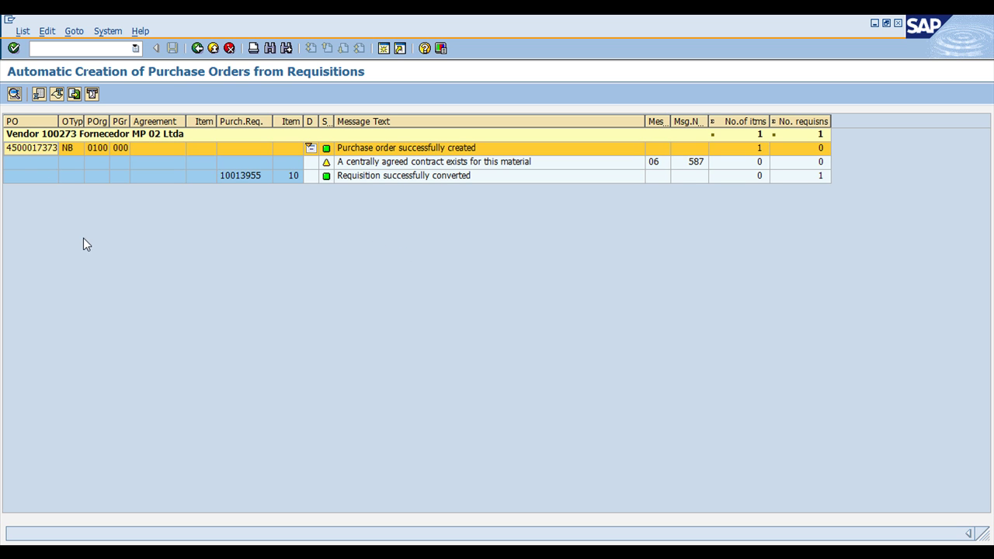
{"action": "left_click", "coordinate": [41, 150]}
{"action": "double_click", "coordinate": [34, 151]}
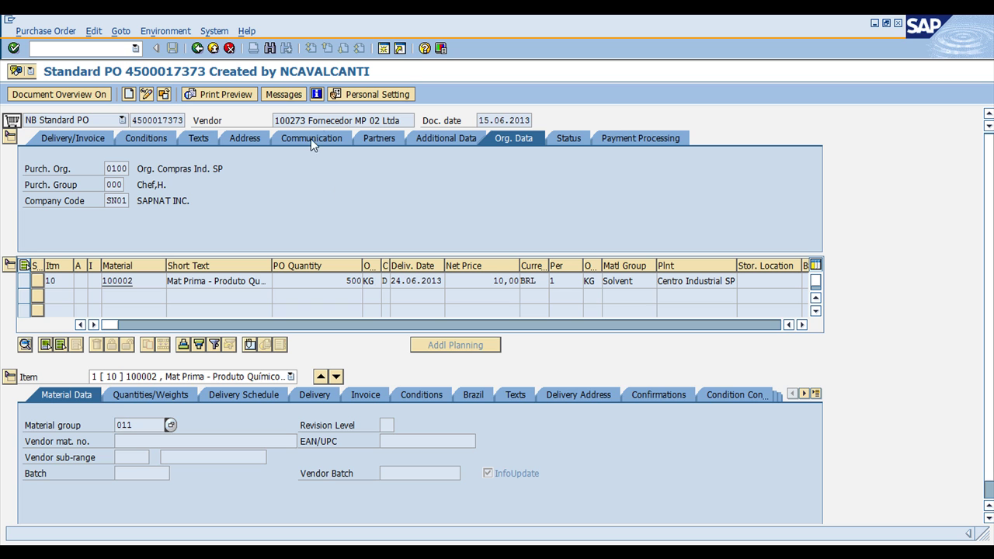
Step: Check the vendor, the PO quantity and the net price of item 10 in the purchase order
{"action": "left_click_drag", "start_coordinate": [275, 121], "coordinate": [412, 125]}
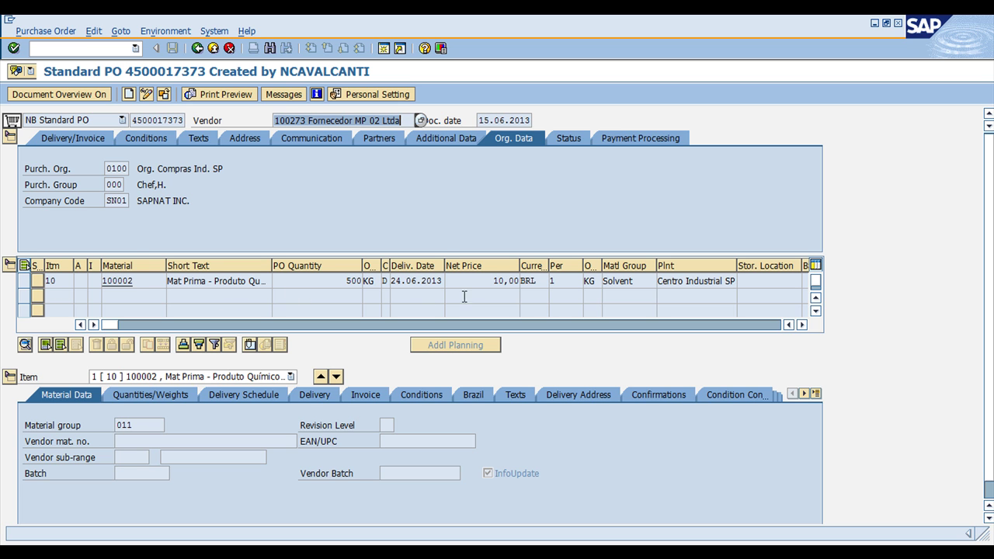
{"action": "double_click", "coordinate": [351, 281]}
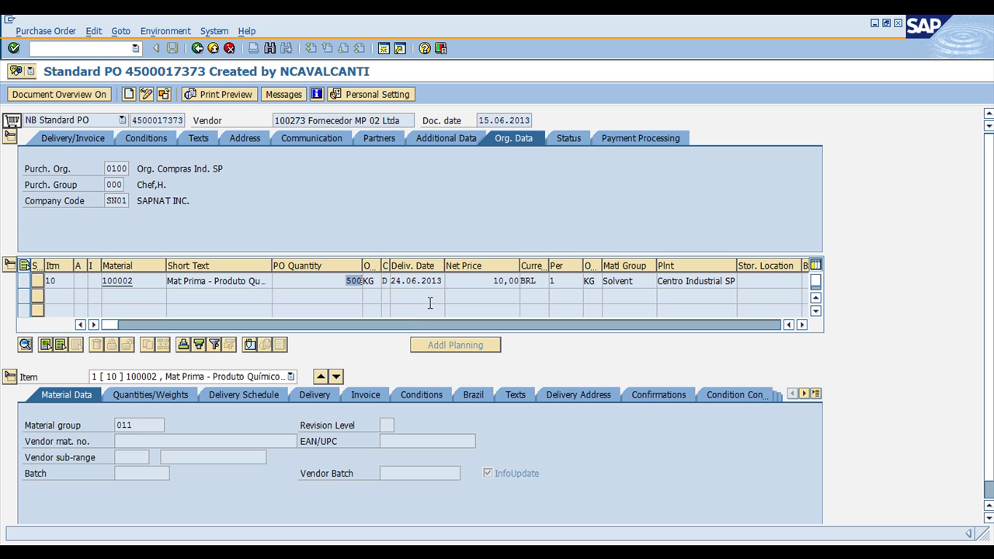
{"action": "left_click", "coordinate": [803, 324]}
{"action": "left_click", "coordinate": [802, 325]}
{"action": "left_click", "coordinate": [802, 325]}
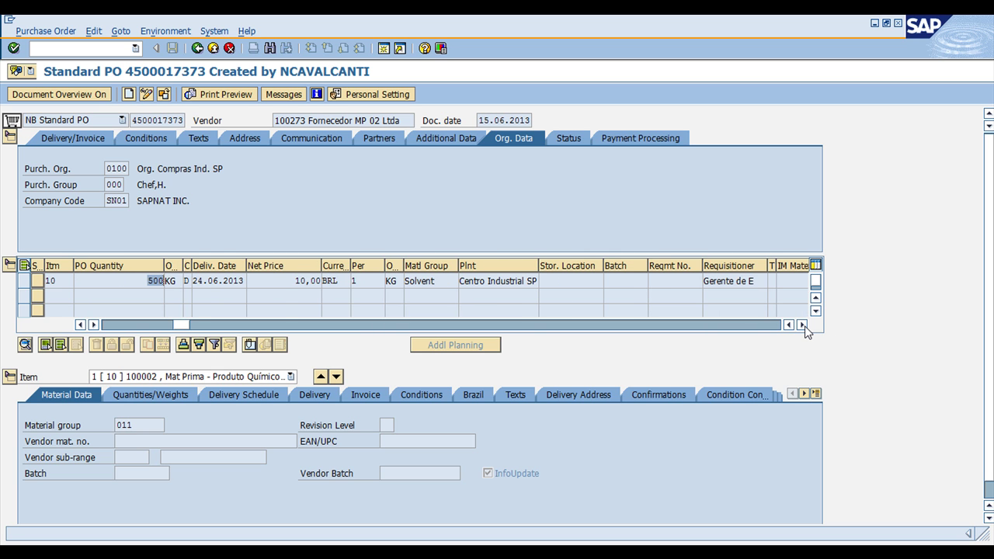
{"action": "double_click", "coordinate": [299, 281]}
Step: Widen the Info Rec. column of the item overview, display the item's info record and return to the purchase order
{"action": "left_click", "coordinate": [804, 326]}
{"action": "left_click", "coordinate": [803, 326]}
{"action": "left_click", "coordinate": [804, 326]}
{"action": "left_click_drag", "start_coordinate": [668, 268], "coordinate": [729, 265]}
{"action": "double_click", "coordinate": [666, 283]}
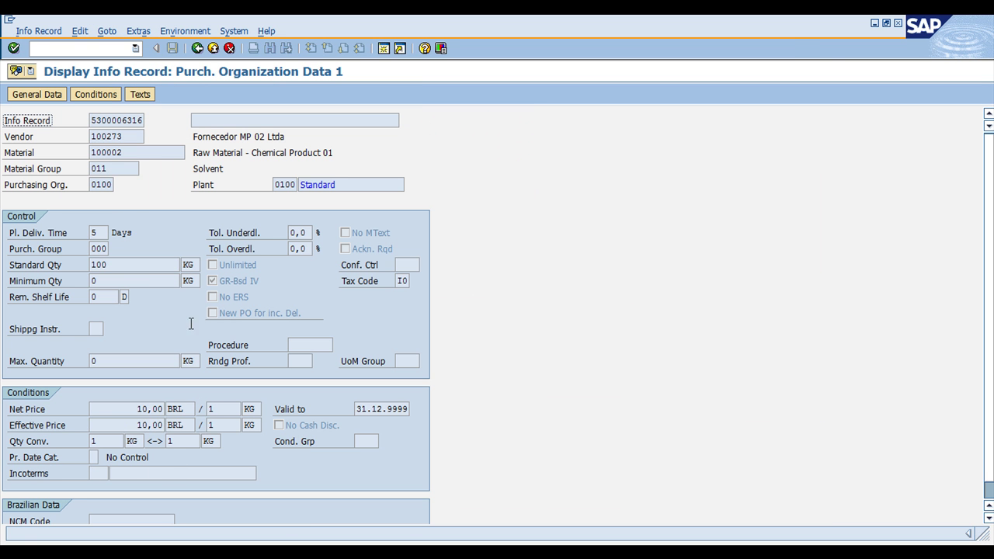
{"action": "left_click", "coordinate": [198, 48]}
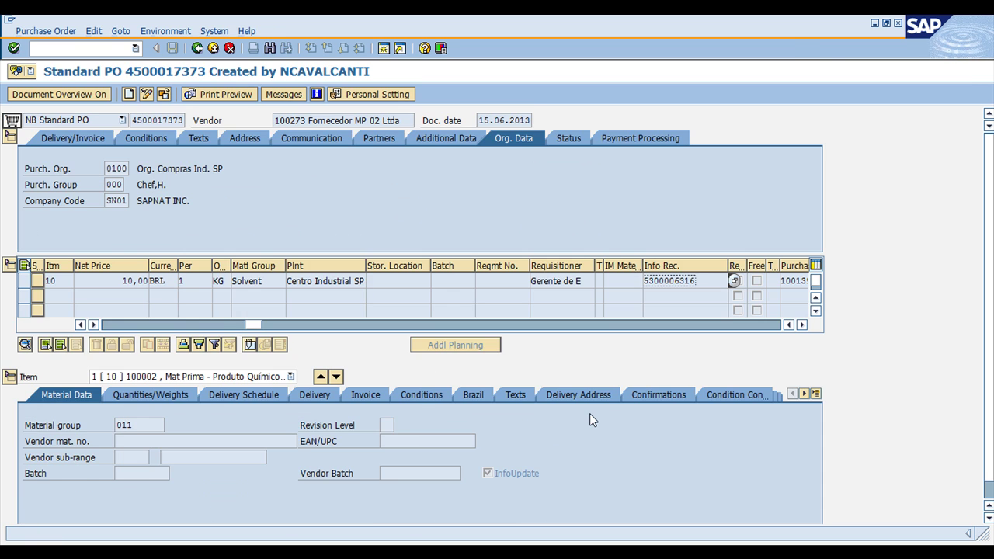
Step: Locate the purchase requisition reference of item 10 in the purchase order's item overview
{"action": "left_click", "coordinate": [803, 325]}
{"action": "left_click", "coordinate": [802, 325]}
{"action": "left_click", "coordinate": [802, 325]}
{"action": "left_click", "coordinate": [802, 324]}
{"action": "left_click", "coordinate": [649, 281]}
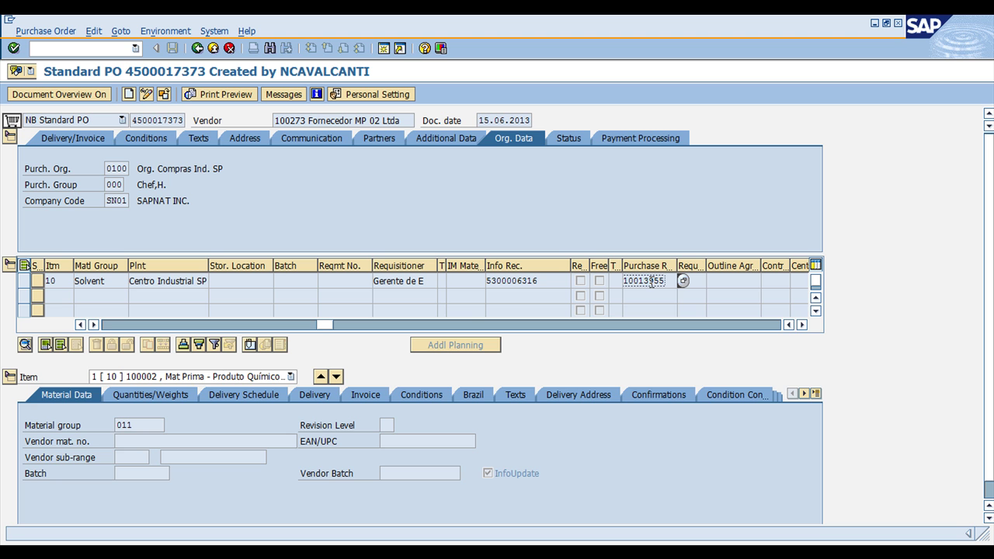
Step: Display the invoice data of item 10 and check its tax code alongside the info record reference
{"action": "left_click", "coordinate": [802, 325]}
{"action": "left_click", "coordinate": [802, 325]}
{"action": "left_click", "coordinate": [362, 395]}
{"action": "left_click", "coordinate": [375, 426]}
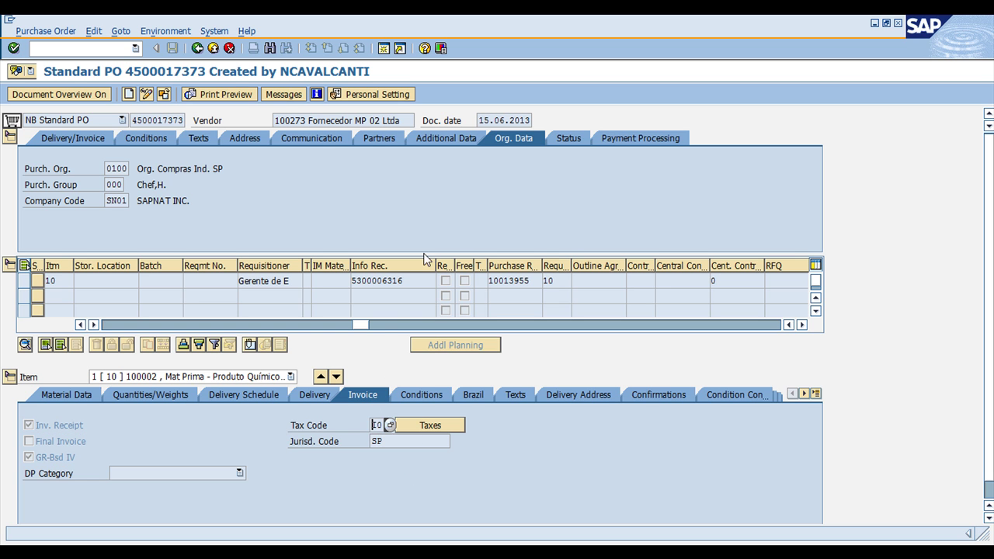
{"action": "left_click", "coordinate": [393, 281]}
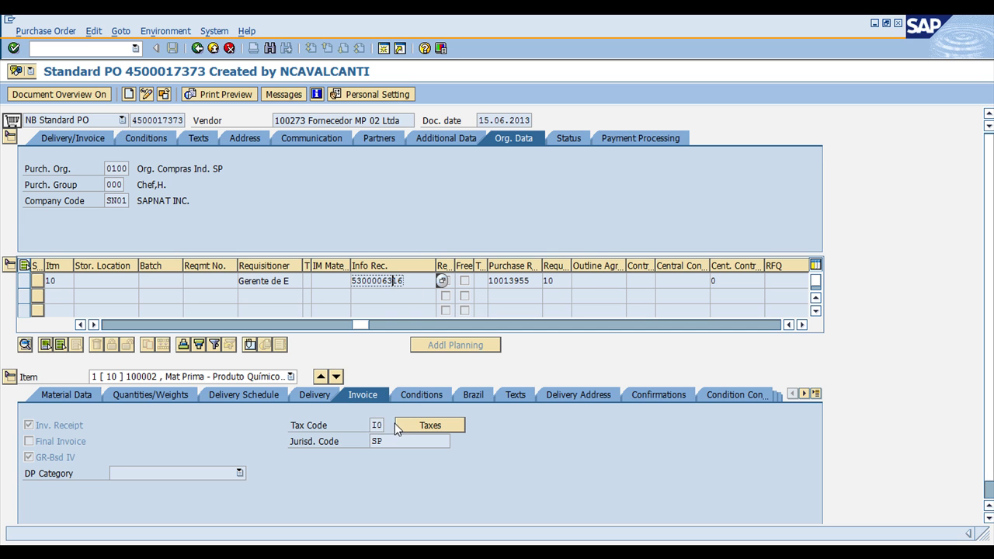
{"action": "left_click", "coordinate": [378, 425]}
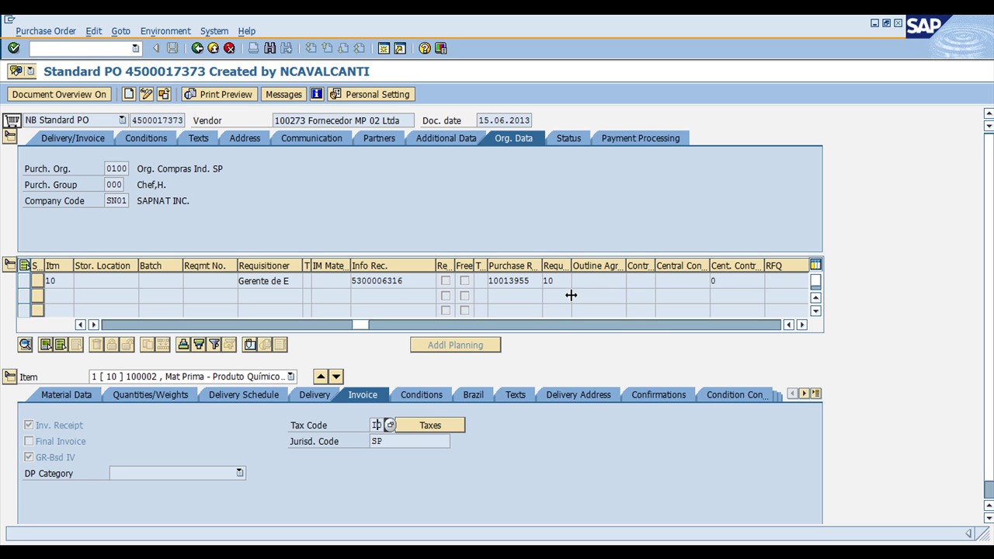
Step: Open the purchase requisition referenced by item 10 and check its quantities, dates and Closed indicator
{"action": "left_click", "coordinate": [528, 280]}
{"action": "double_click", "coordinate": [528, 280]}
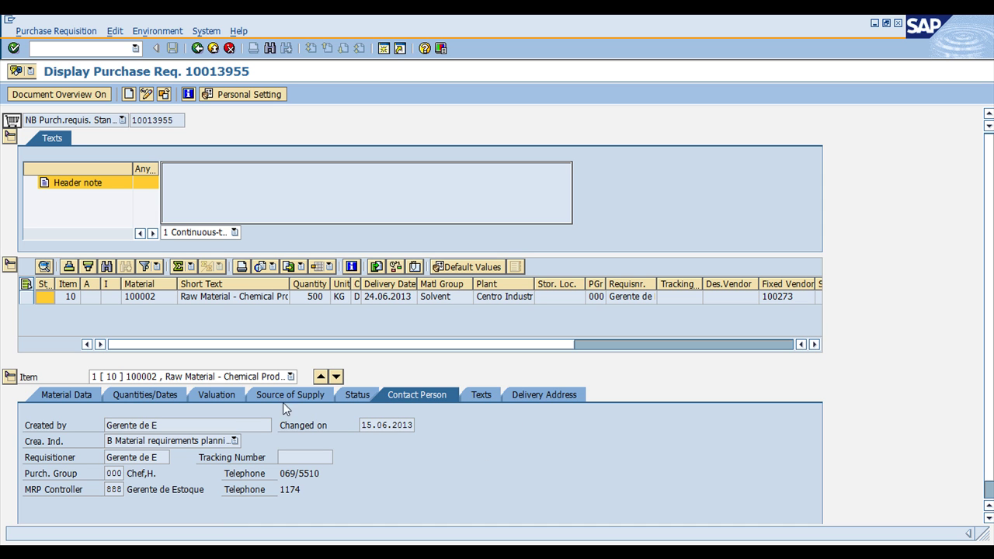
{"action": "left_click", "coordinate": [86, 398]}
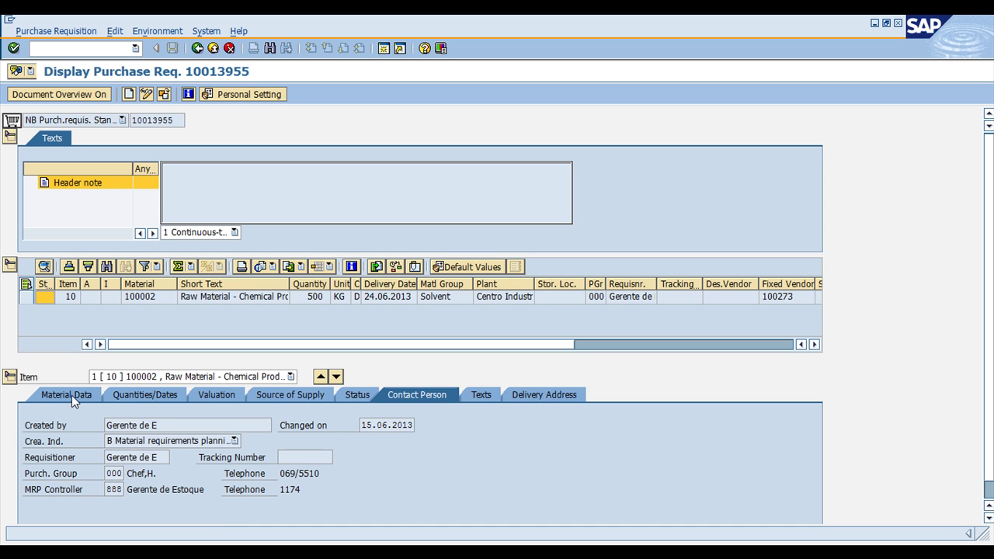
{"action": "left_click", "coordinate": [117, 397]}
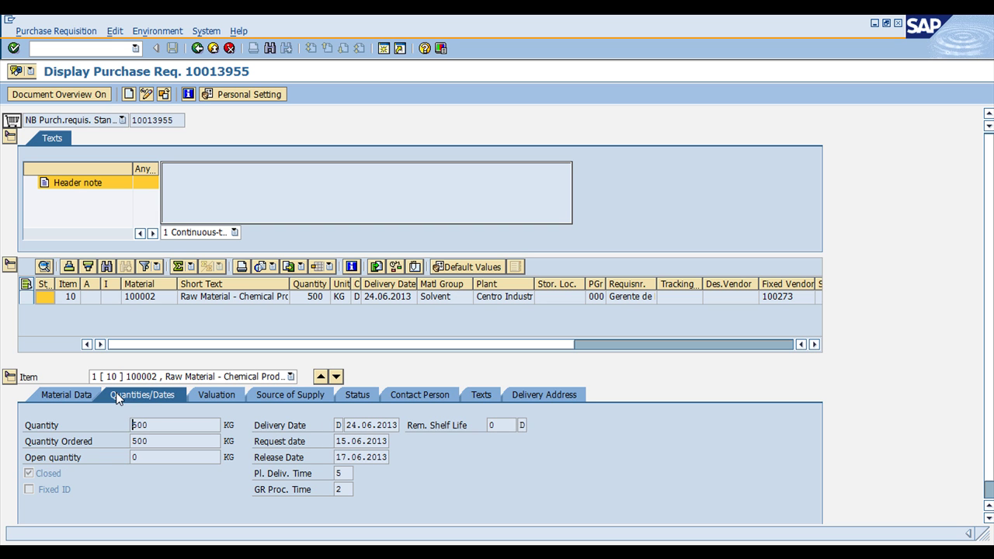
{"action": "left_click", "coordinate": [35, 476]}
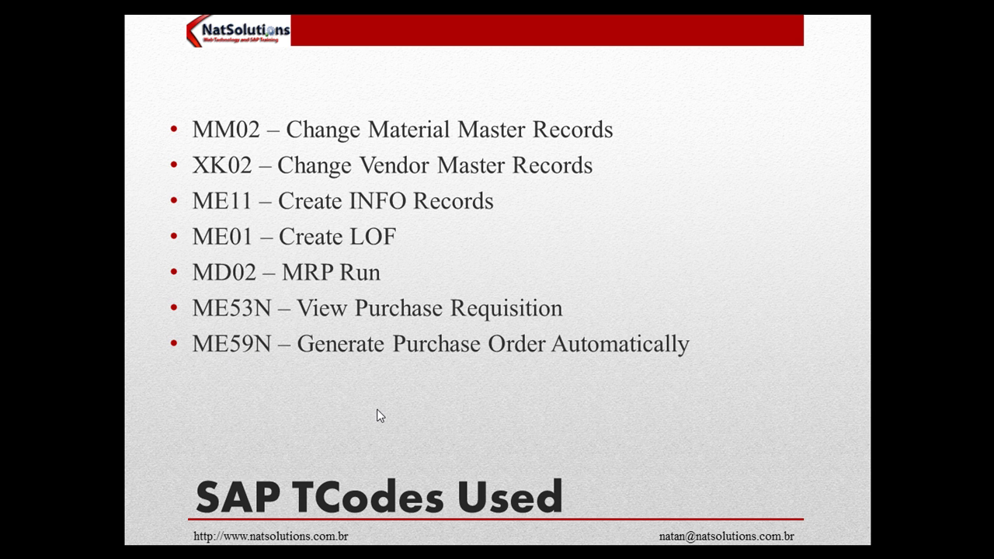
{"action": "left_click", "coordinate": [415, 281]}
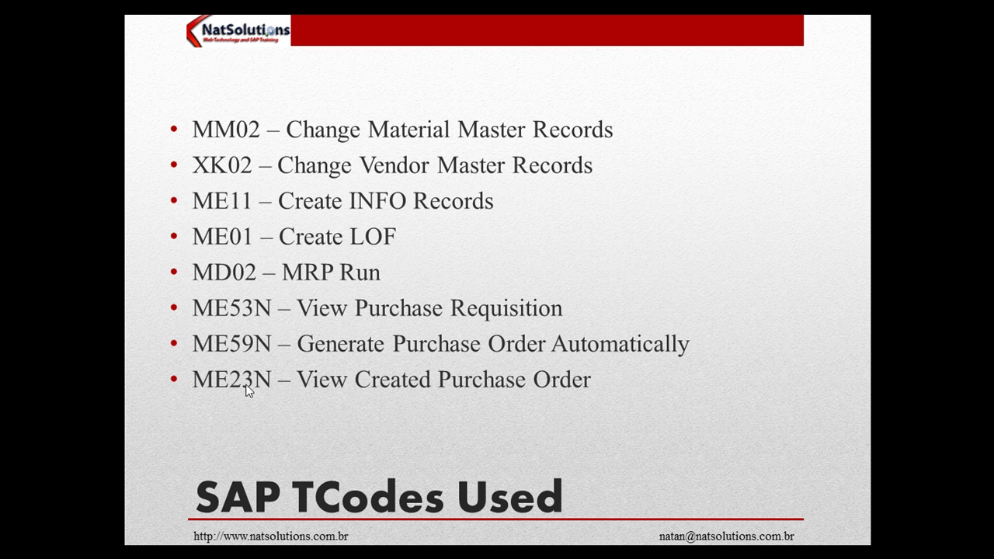
{"action": "left_click", "coordinate": [336, 386]}
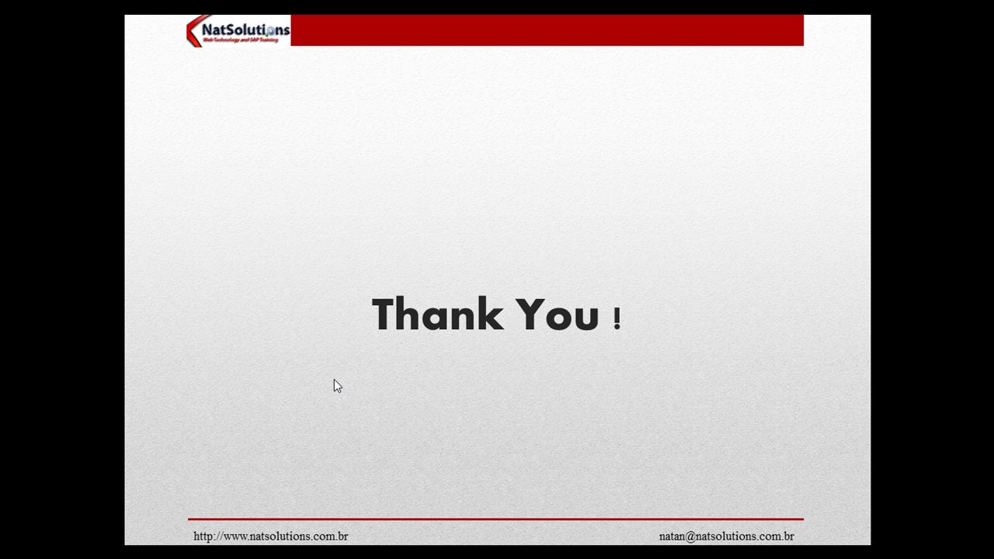